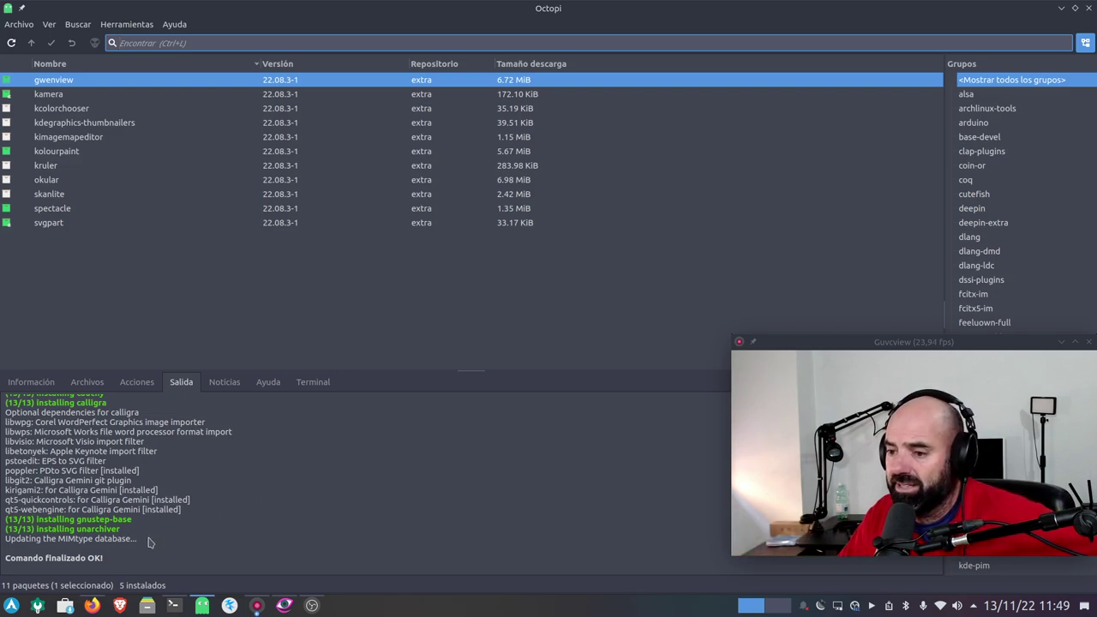
Step: Select the okular package and look at its details and file list
click(30, 382)
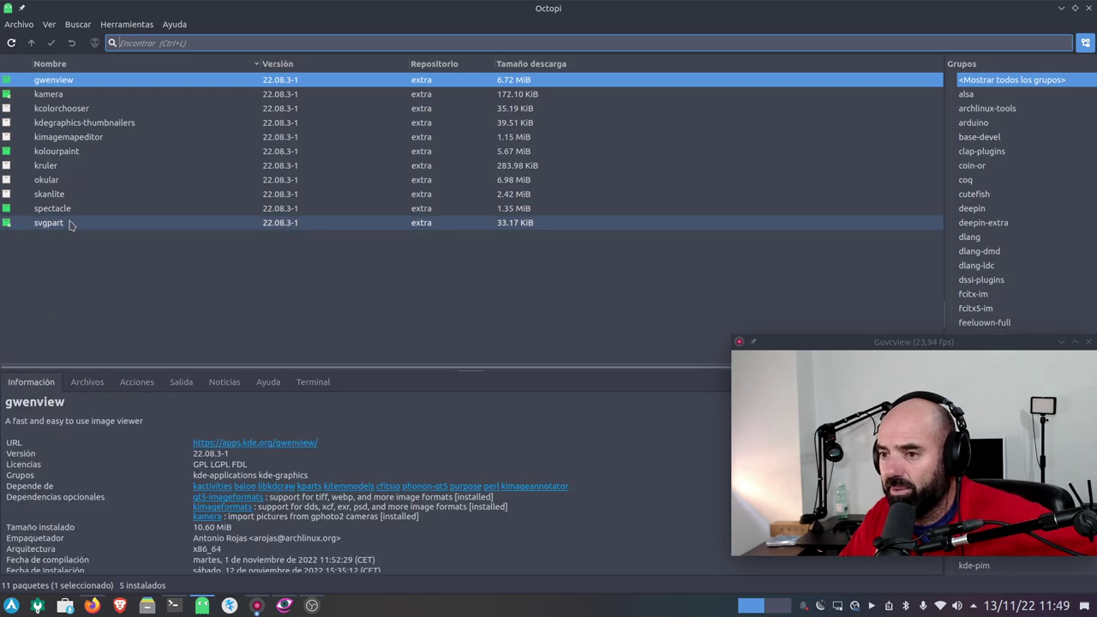
click(49, 179)
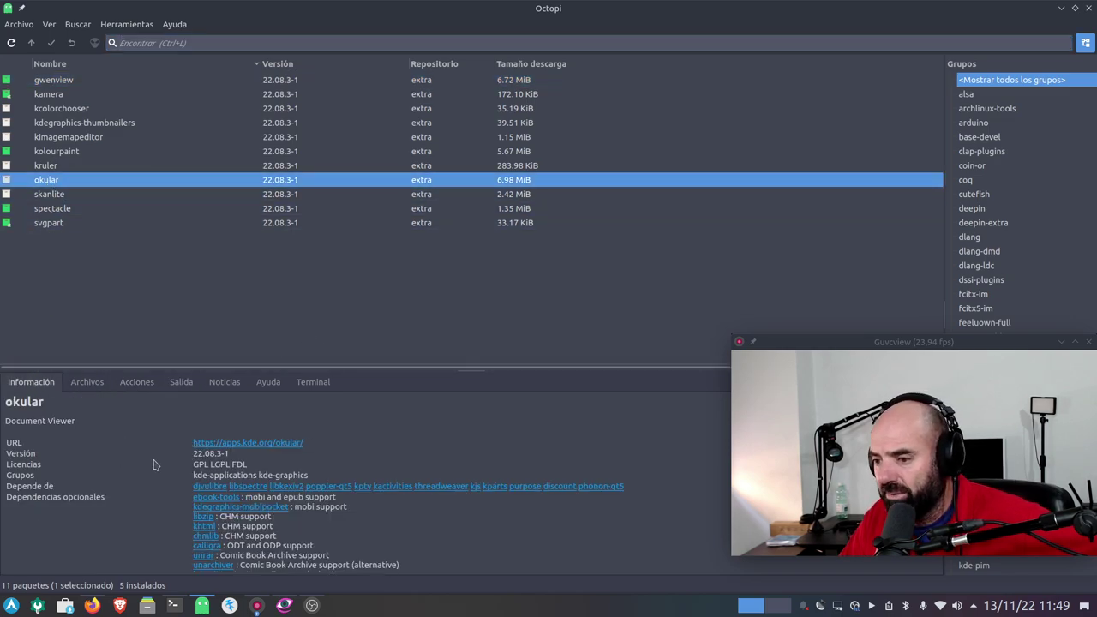
click(85, 385)
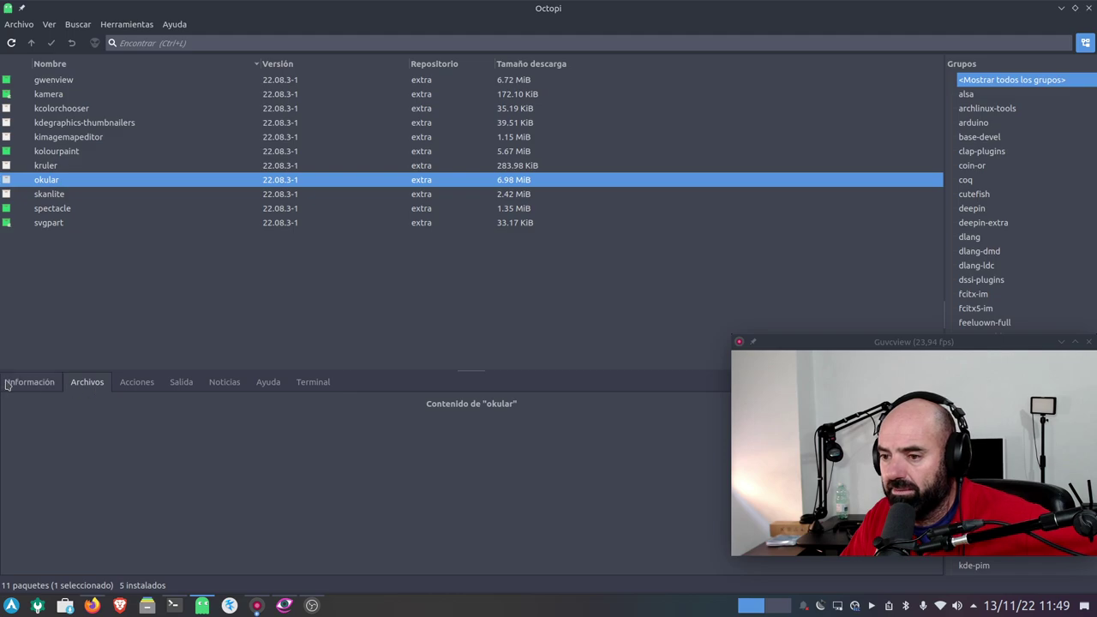
click(35, 383)
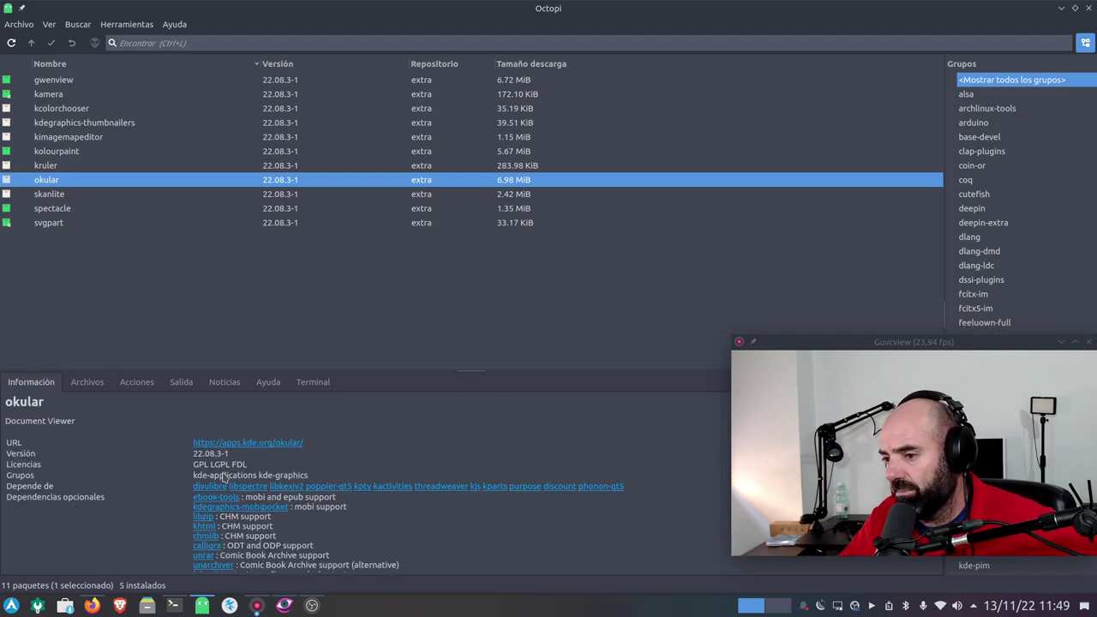
Step: Open okular's website from its package details, and close the page and minimise the browser after viewing it
click(251, 443)
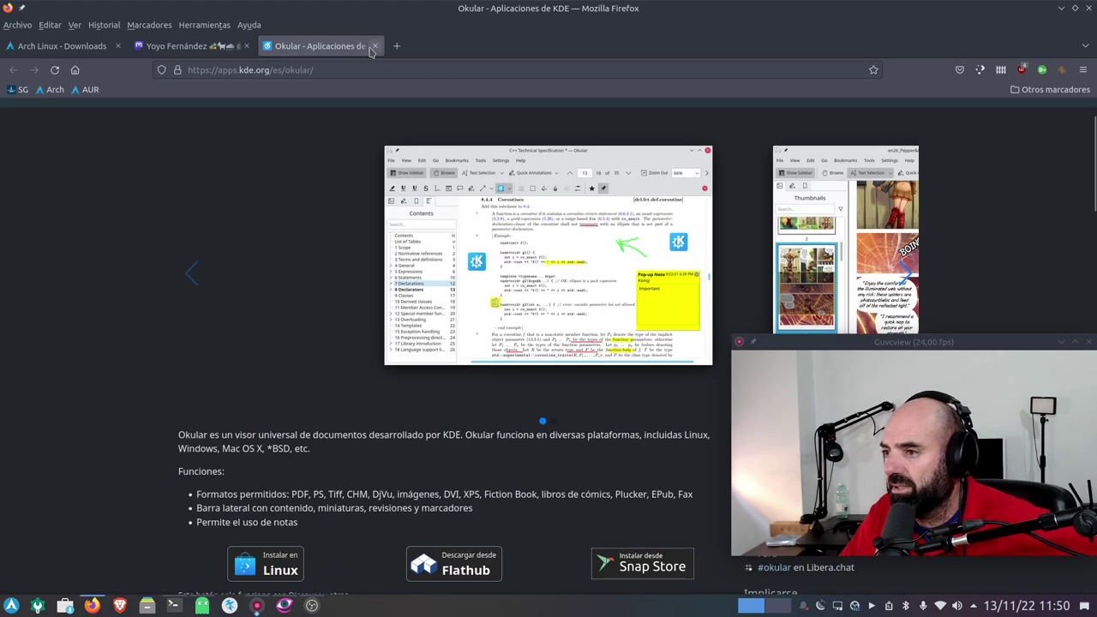
click(374, 46)
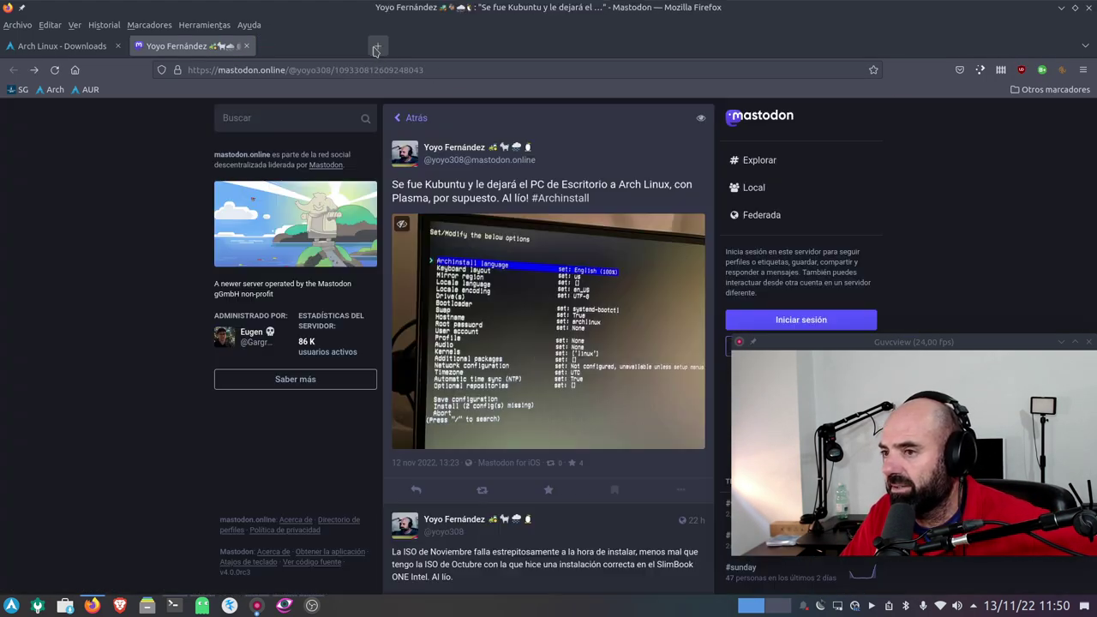
click(1060, 12)
Step: Look through okular's files, the pending actions, output, news, help and terminal views, and return to the package details
click(86, 384)
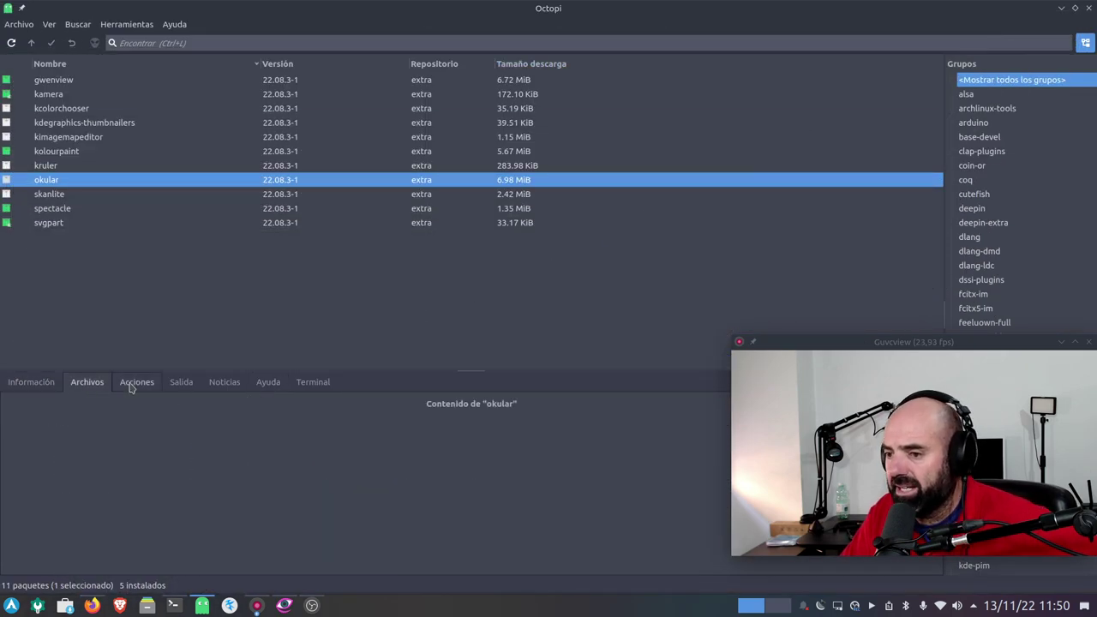
click(134, 383)
click(184, 383)
click(136, 383)
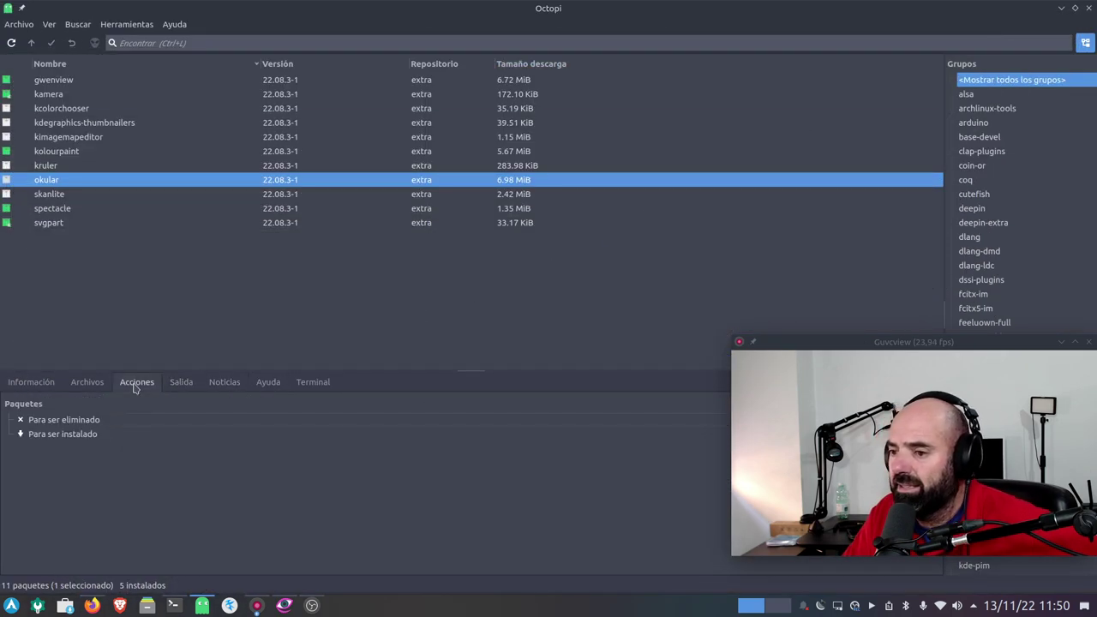
click(217, 384)
click(272, 384)
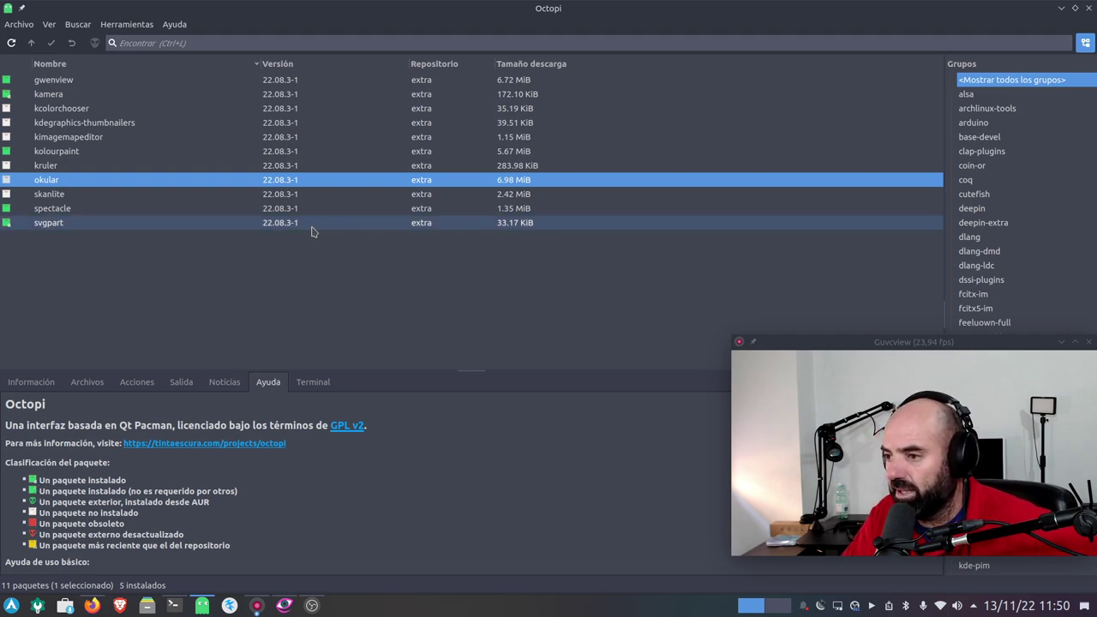
click(312, 384)
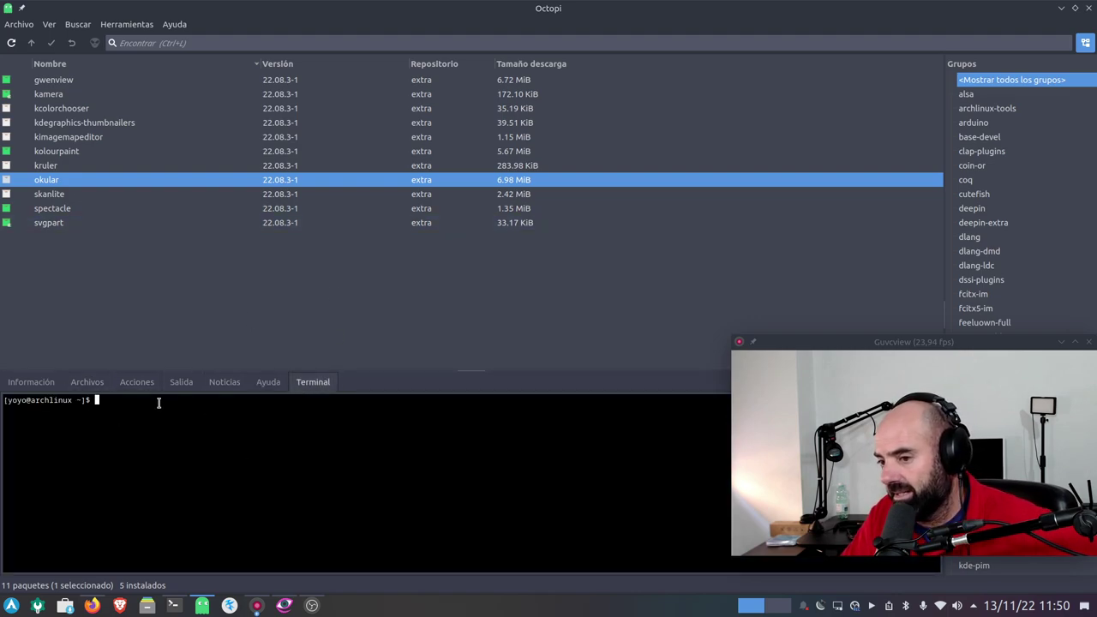
click(34, 384)
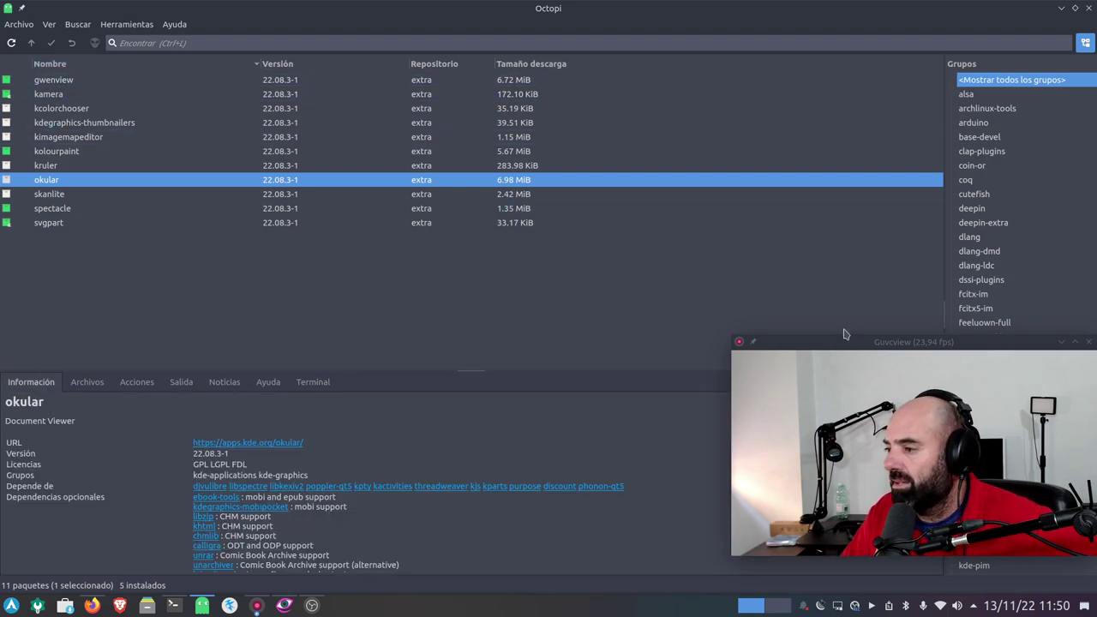
Step: Browse the gnome and kde-multimedia package groups, reading the descriptions of kdenlive and kwave in the latter
drag(844, 342, 465, 231)
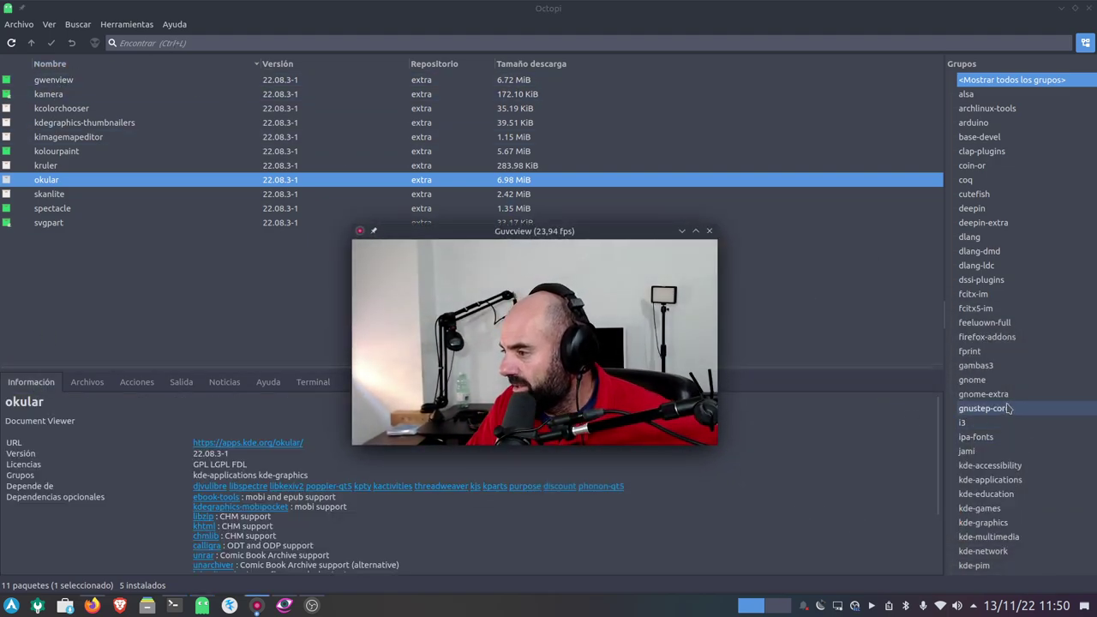
click(977, 379)
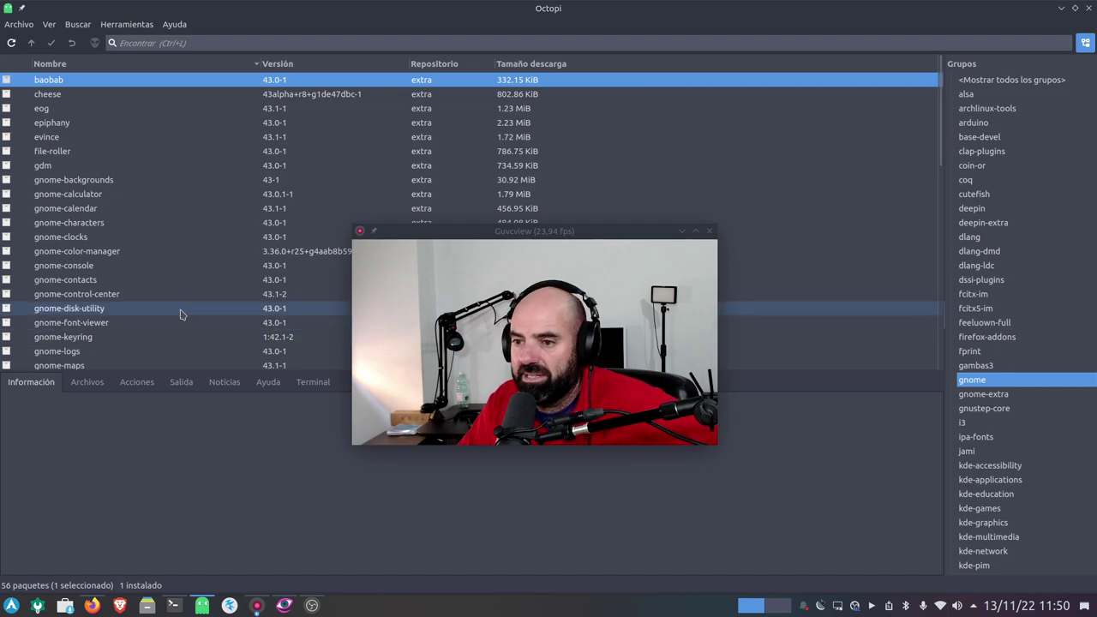
click(1017, 537)
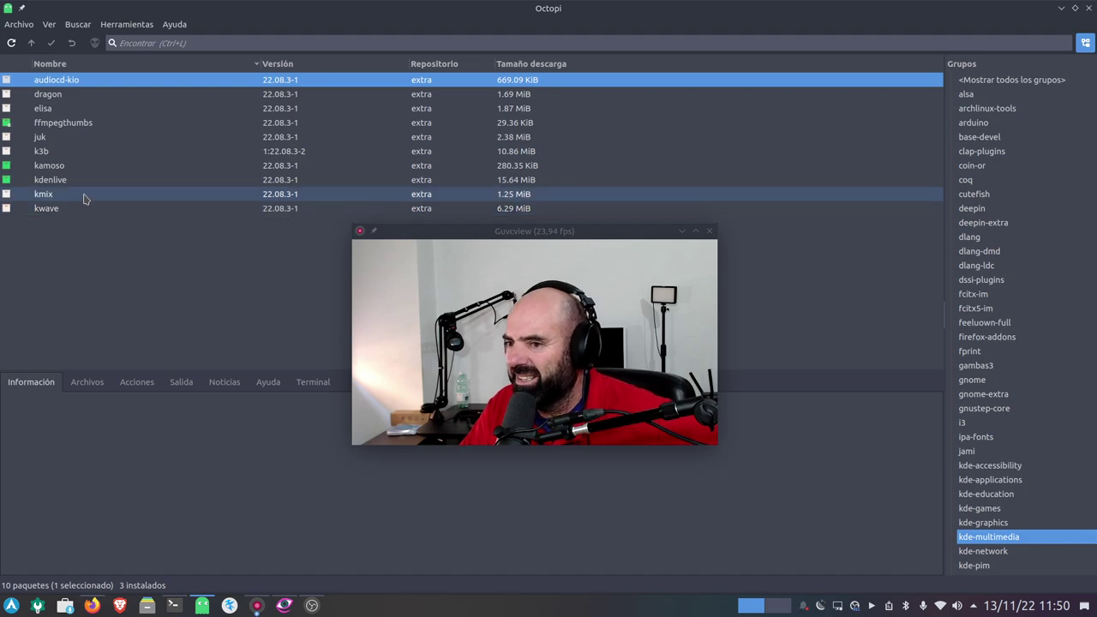
mouse_move(73, 182)
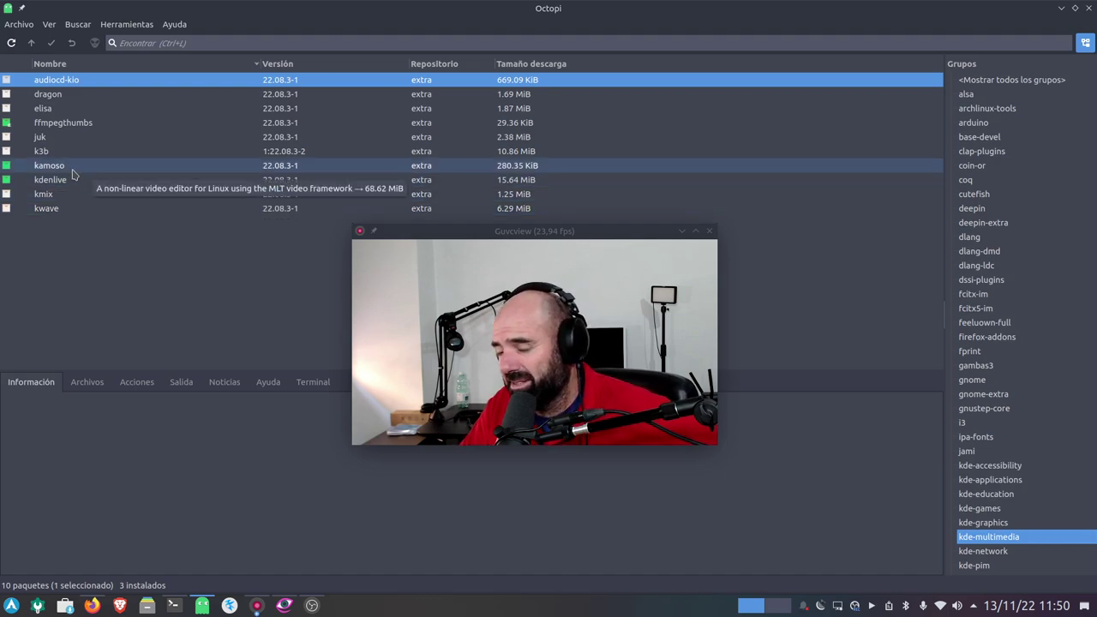
mouse_move(74, 215)
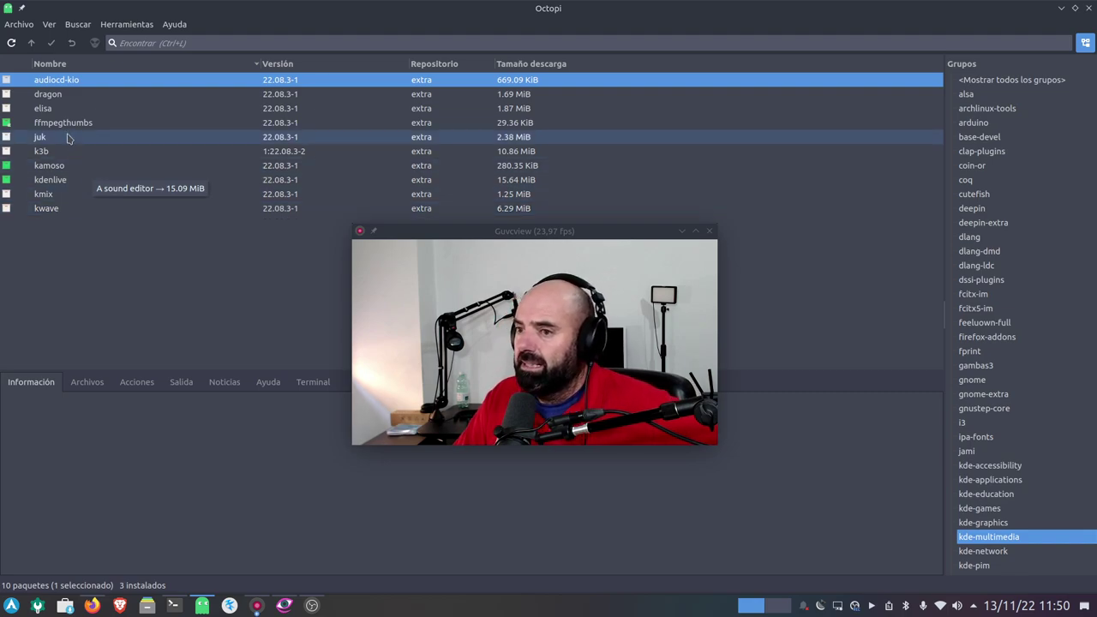
Step: Mark the dragon package from the kde-multimedia group for installation
click(42, 97)
right_click(42, 95)
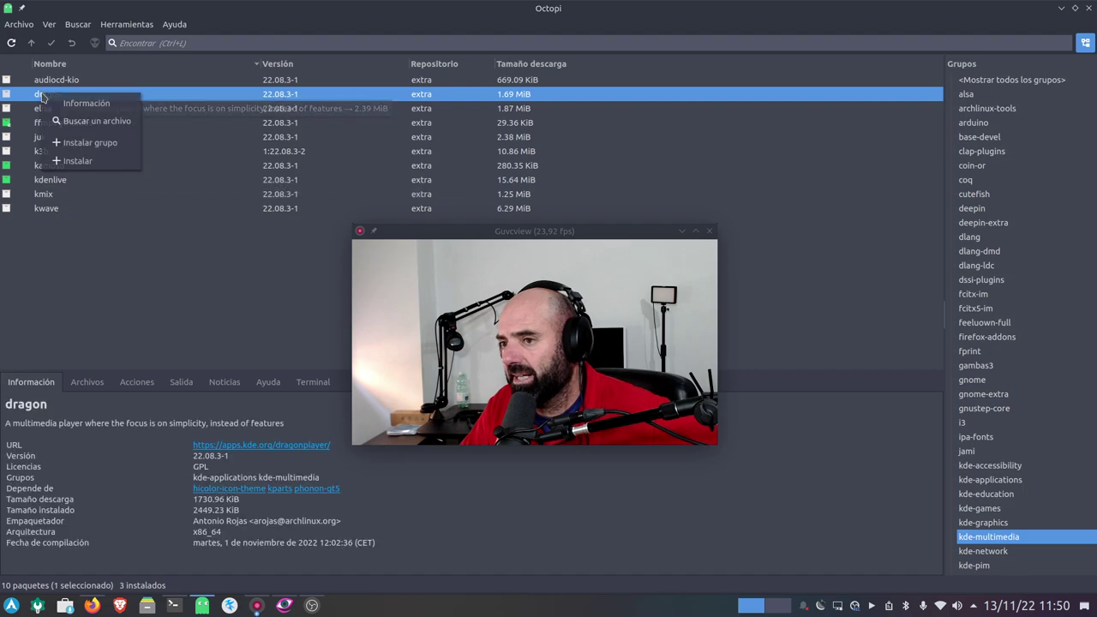
click(90, 162)
drag(439, 233, 589, 151)
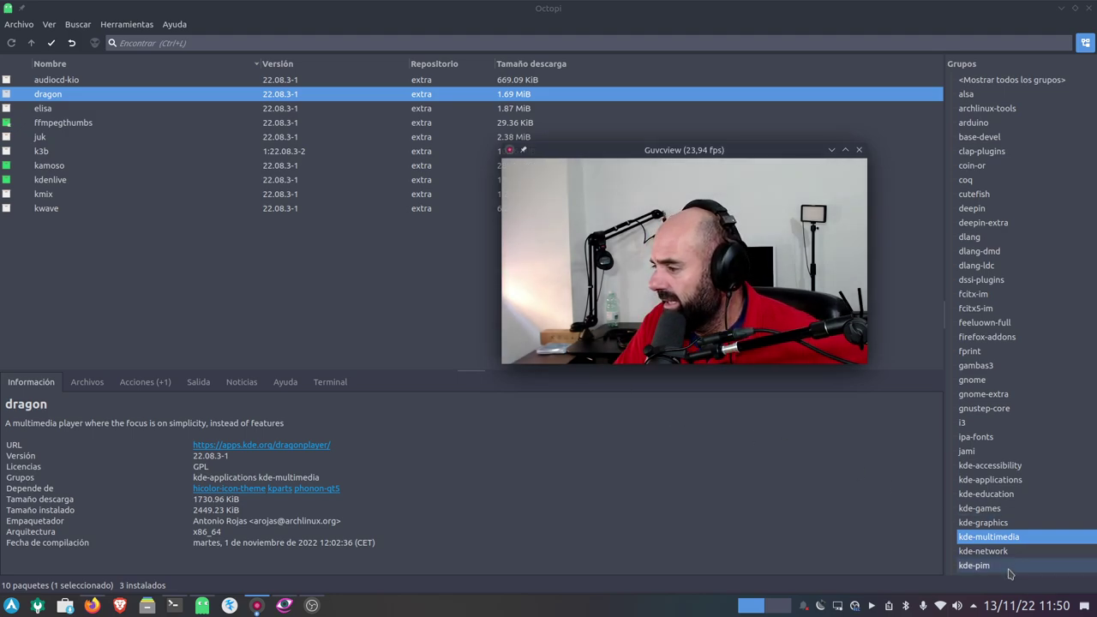
Step: Apply the pending installation of dragon, confirming the download and authorising it with the administrator password
click(51, 45)
drag(474, 199, 142, 233)
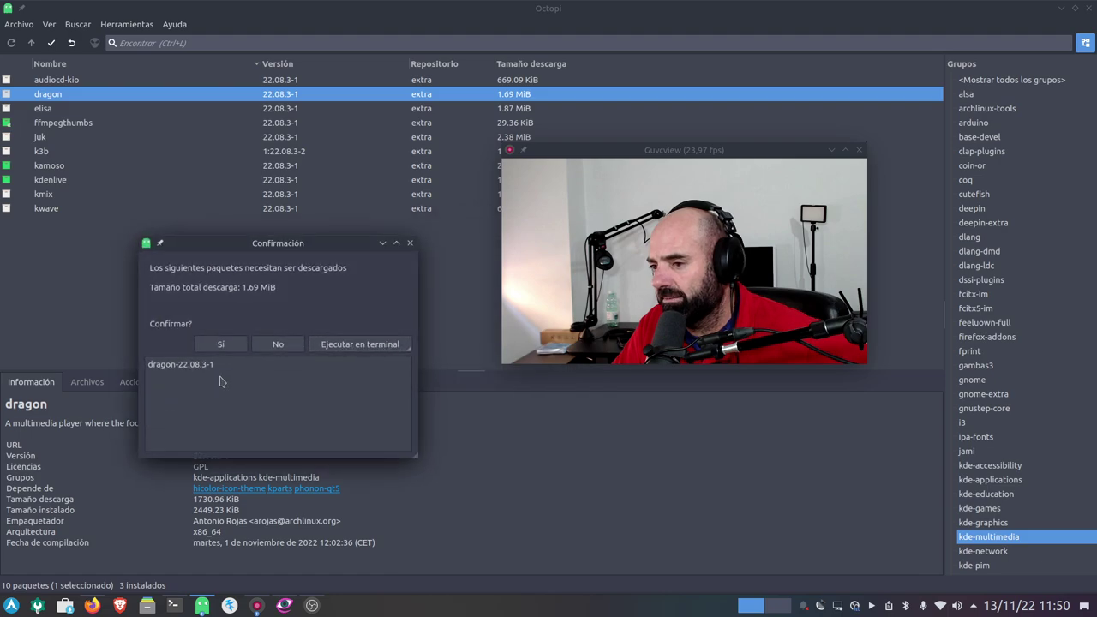
click(221, 343)
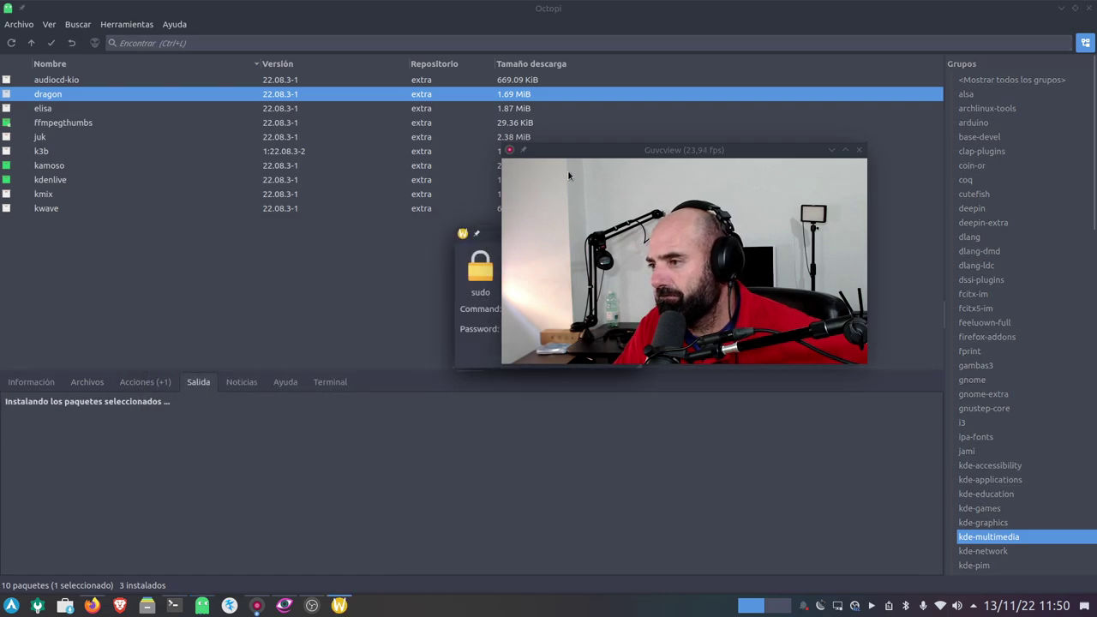
drag(531, 233, 429, 289)
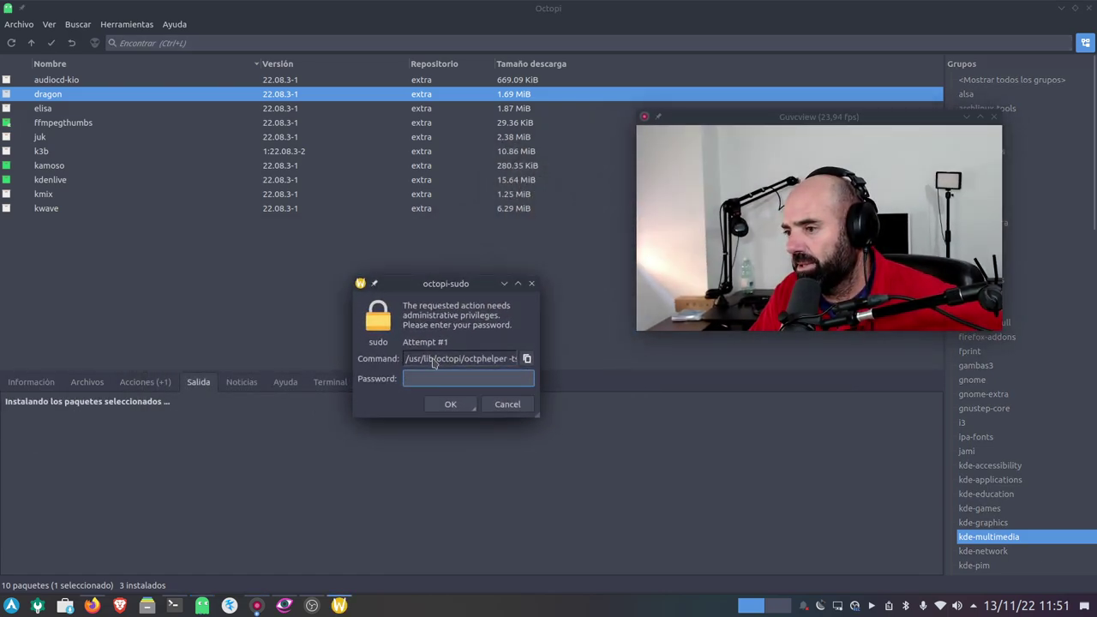
text(a)
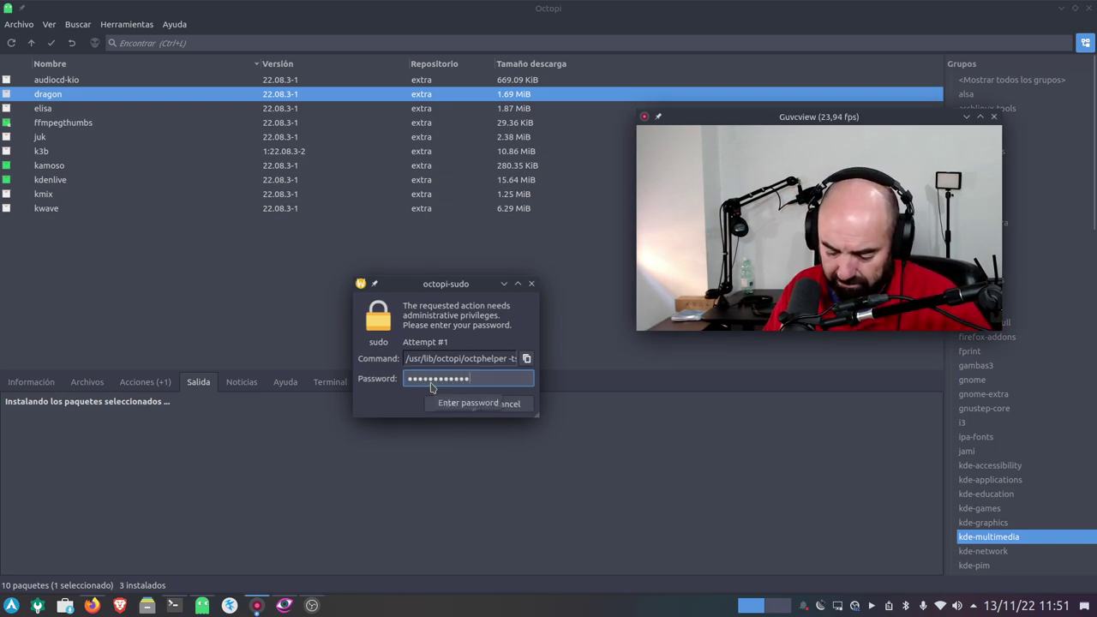
key(Return)
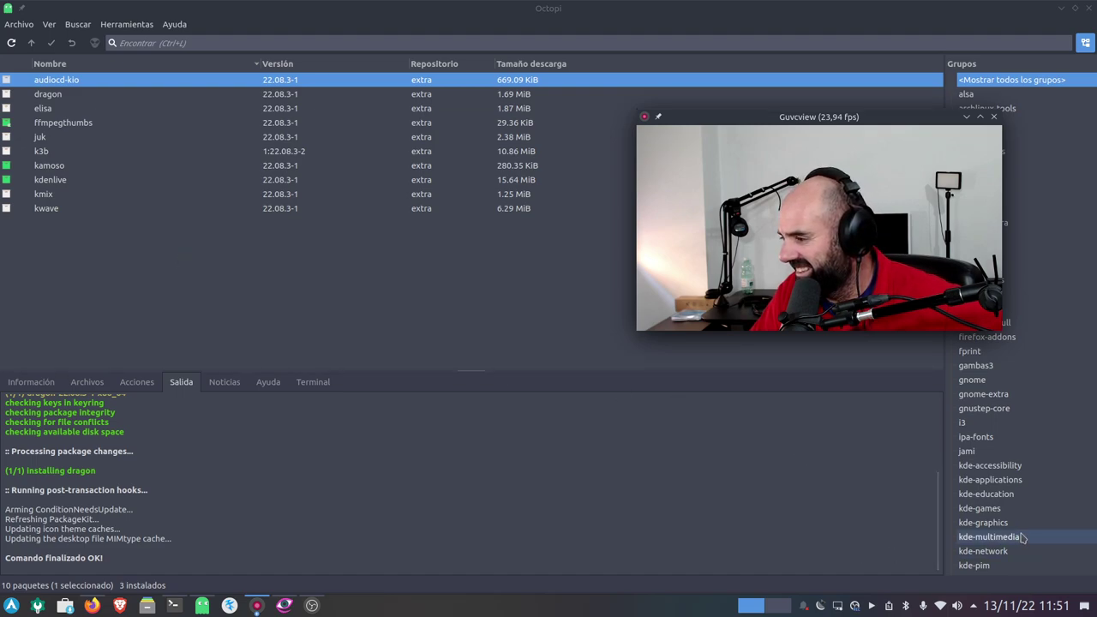
Step: Look through the remaining package groups and try searching the packages for exfat
scroll(1023, 531, down, 9)
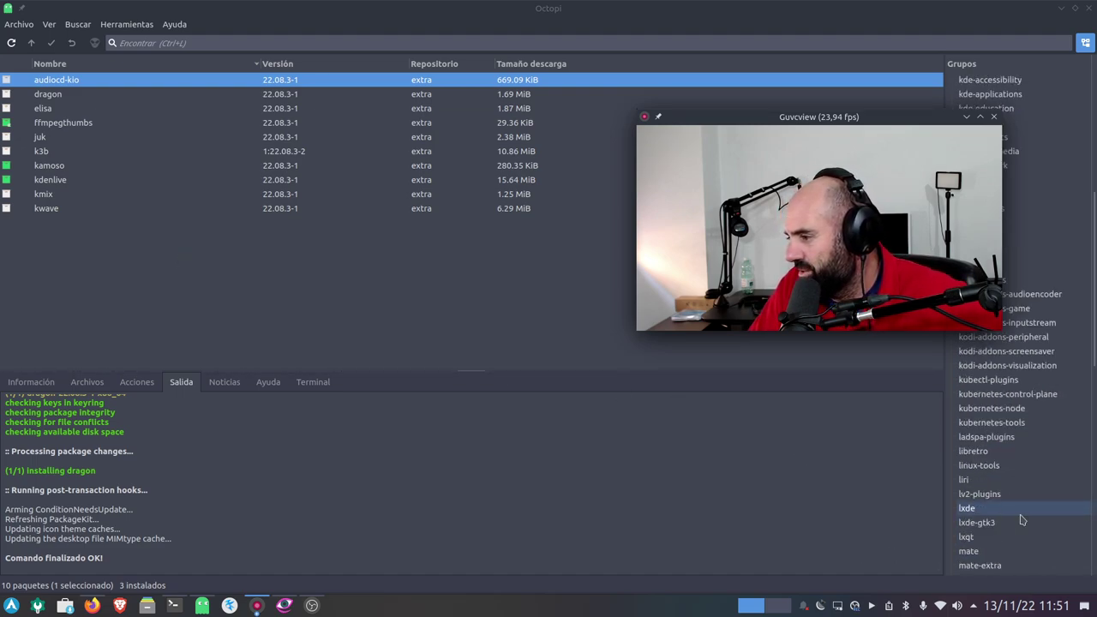
scroll(1021, 516, down, 12)
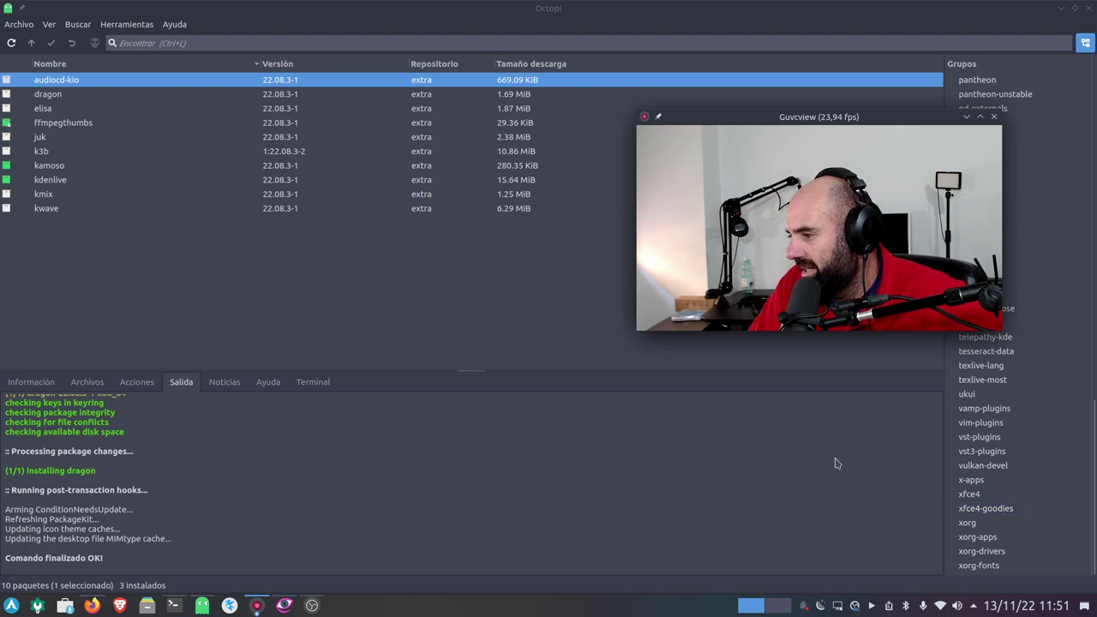
click(150, 42)
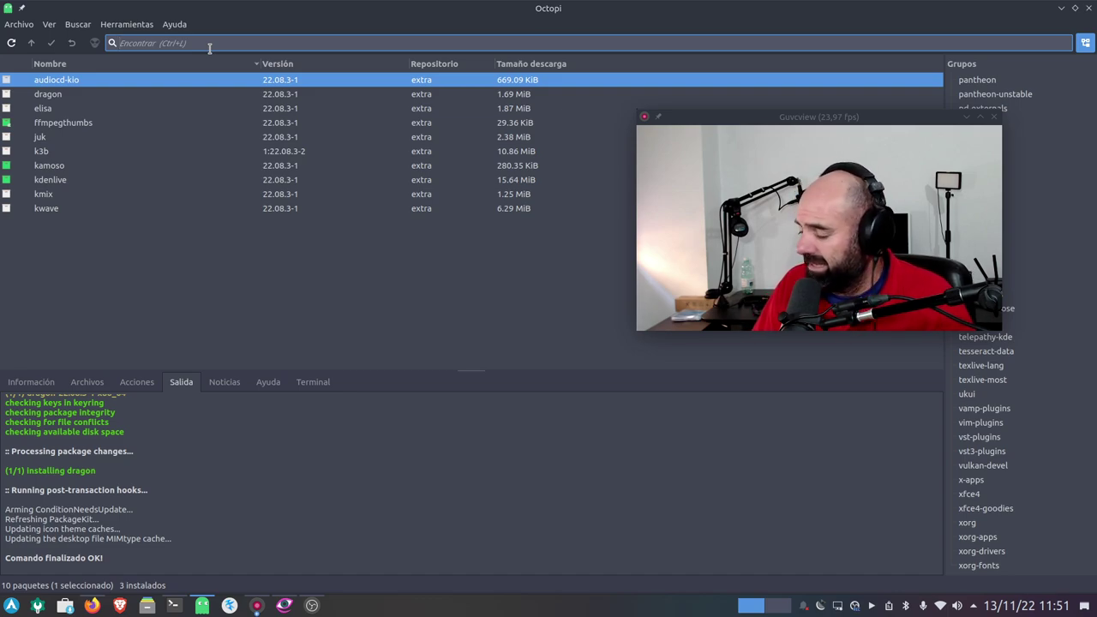
text(exfat)
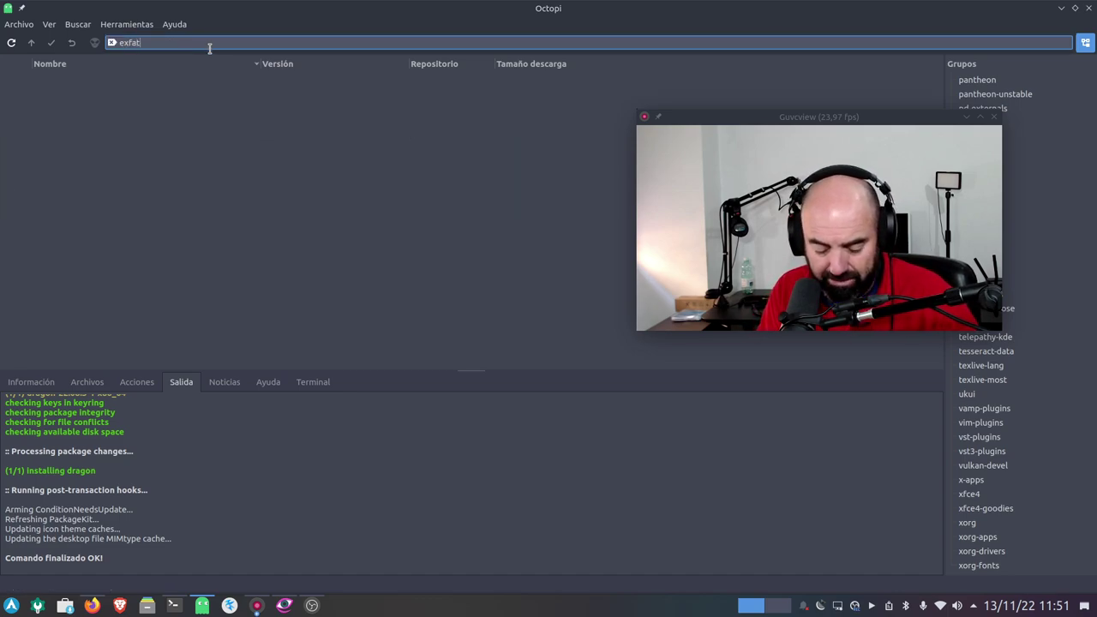
click(29, 387)
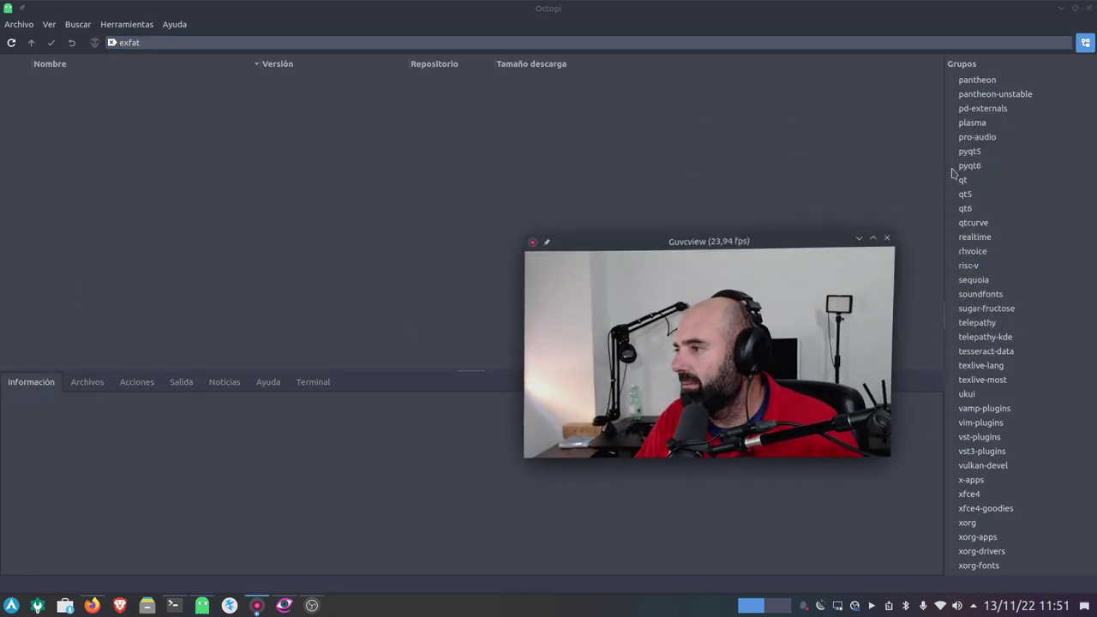
Step: Select all package groups, clear the search text and try the search for exfat again
scroll(954, 174, up, 10)
click(1006, 82)
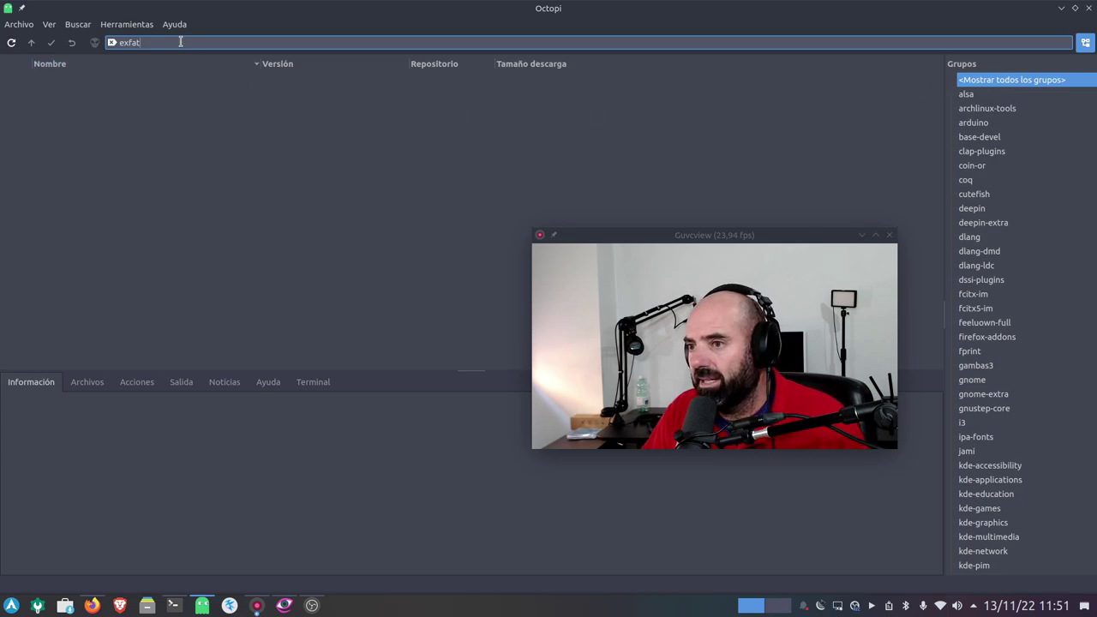
key(BackSpace)
key(BackSpace)
key(BackSpace)
key(BackSpace)
key(BackSpace)
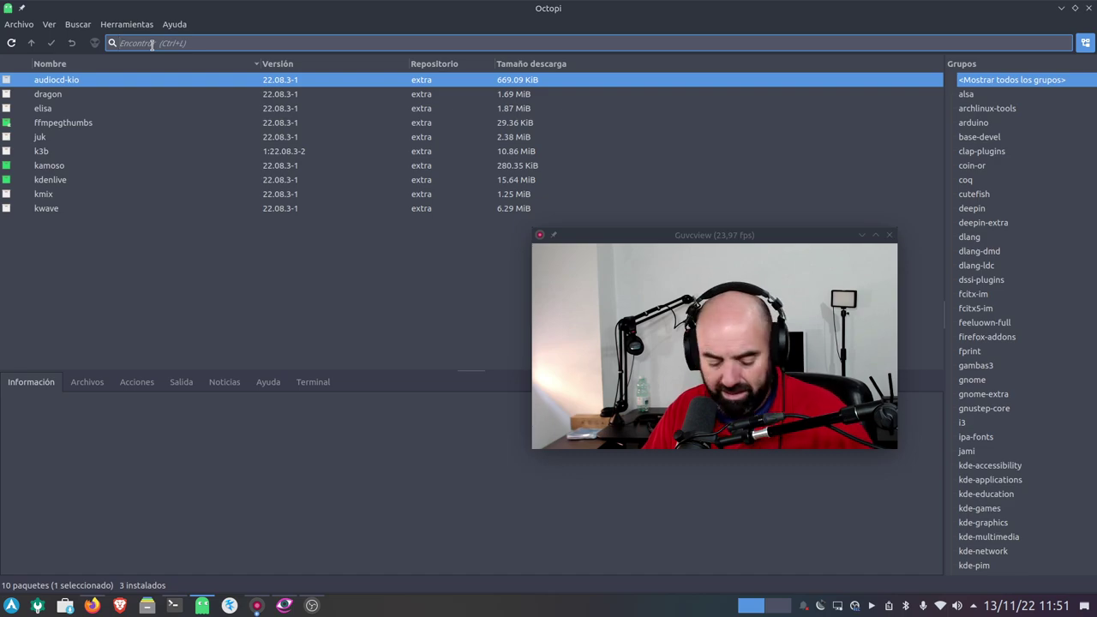
text(exfat)
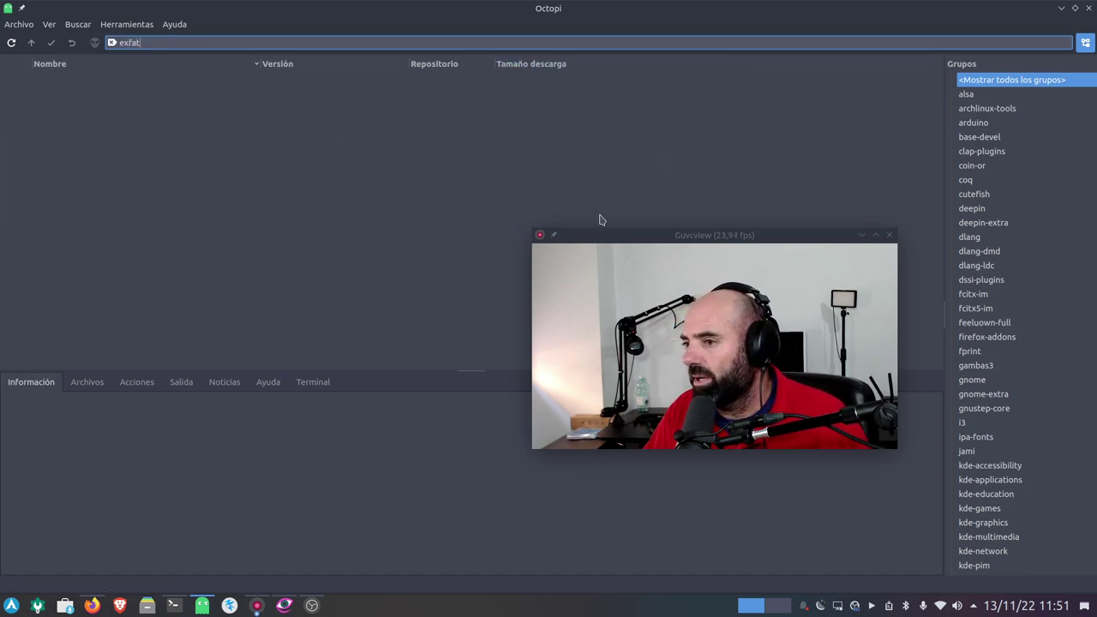
Step: Reload the full package list by switching to the alsa group and back, search for exfat, and view the exfatprogs details
drag(624, 235, 380, 281)
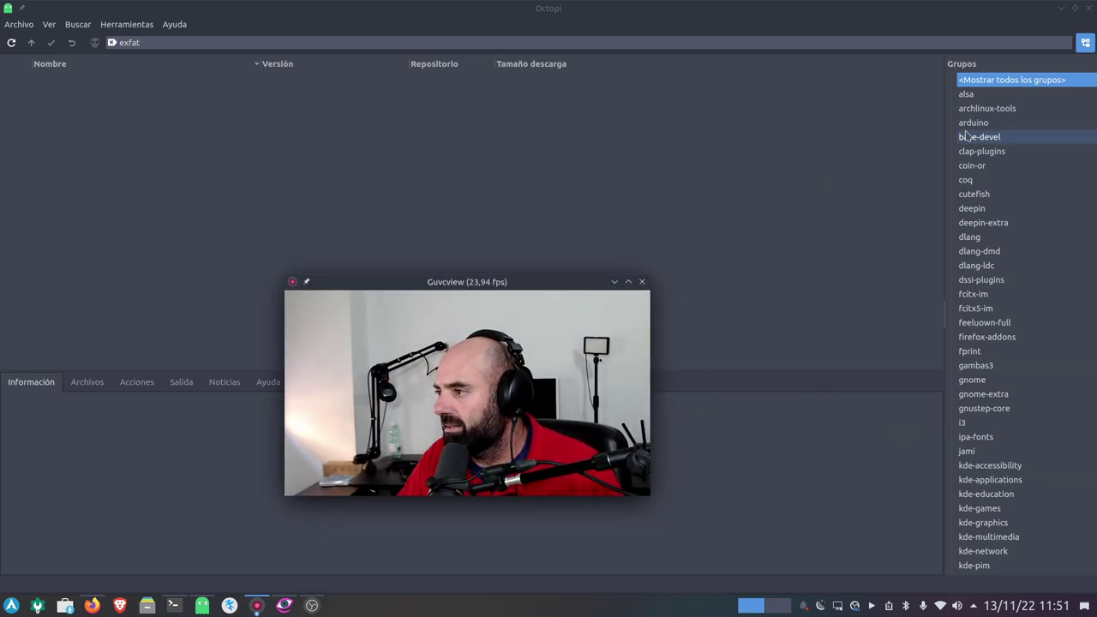
click(968, 94)
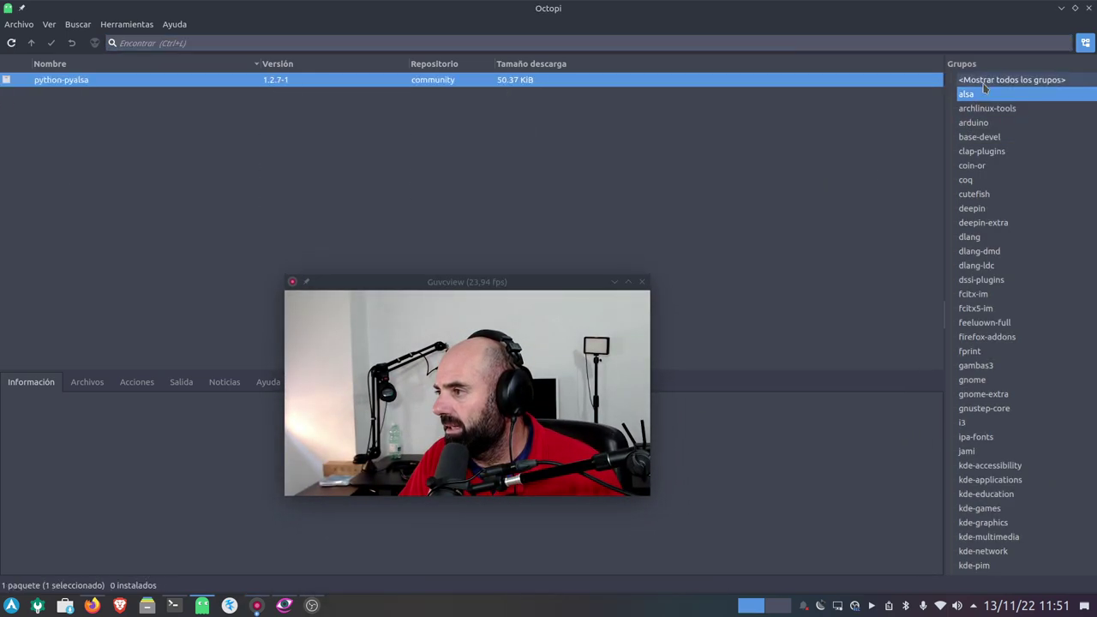
click(984, 82)
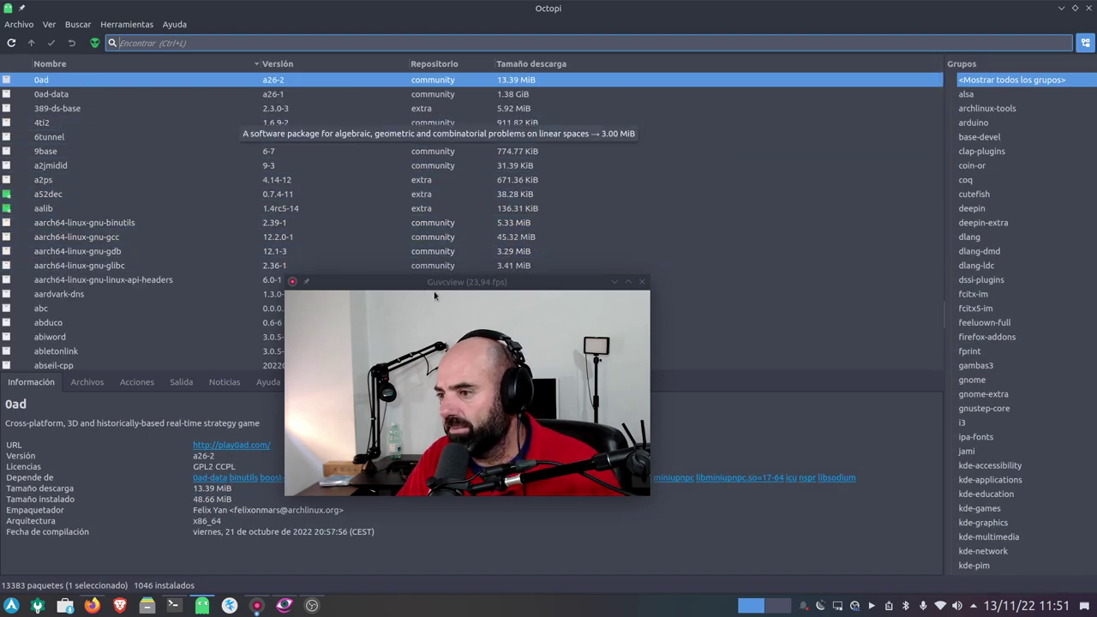
drag(434, 295, 719, 267)
click(170, 43)
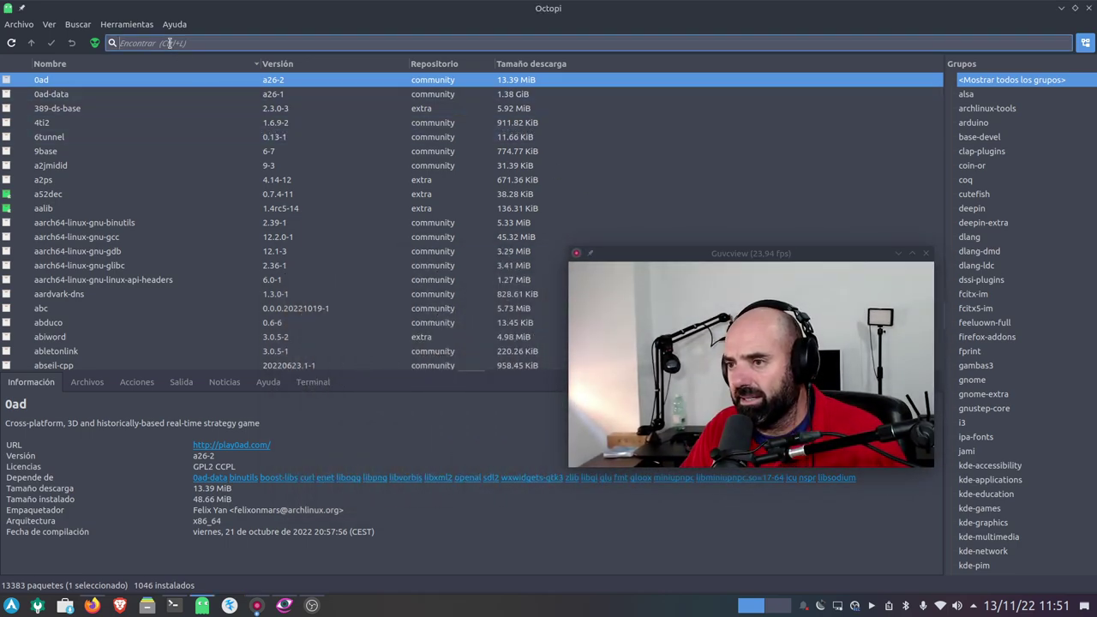
text(exfat)
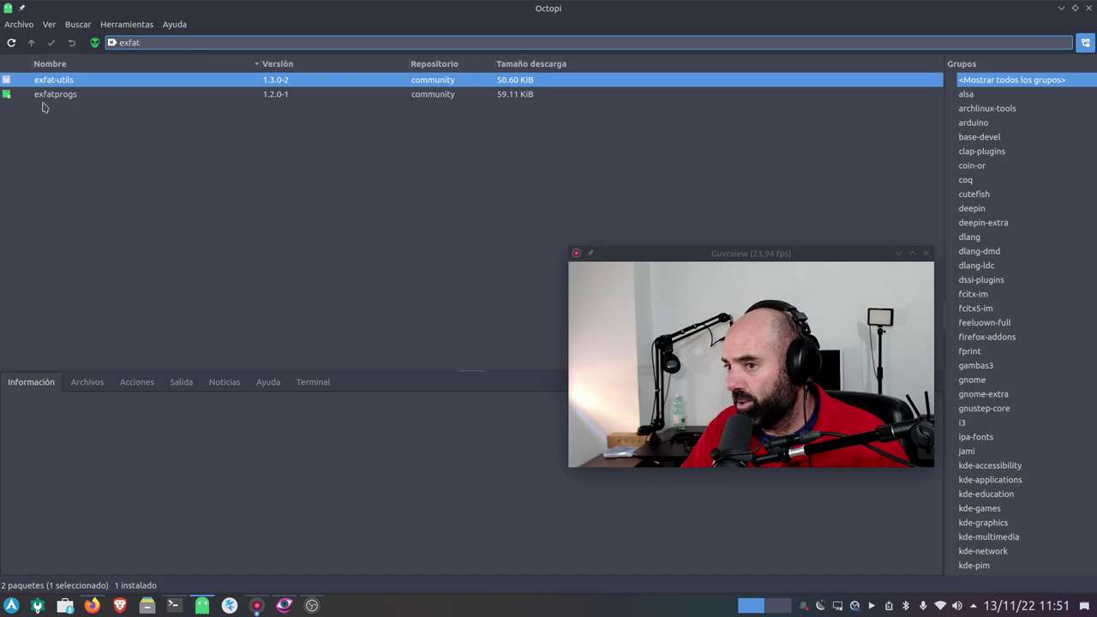
click(74, 94)
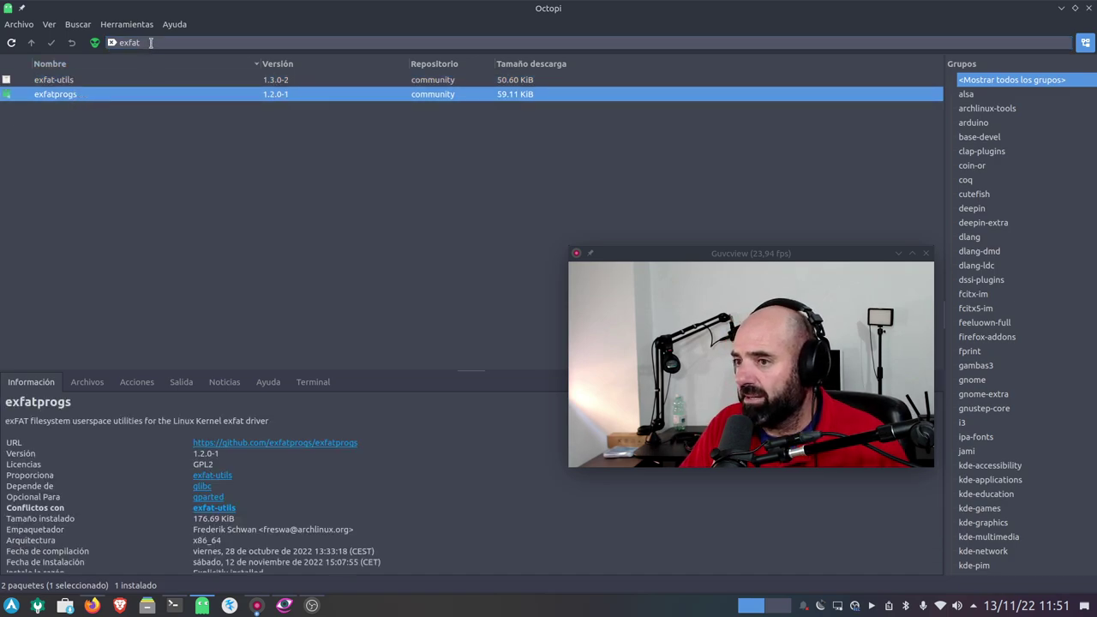
Step: Search all packages for pipewire, review the matching packages, and clear the search
drag(151, 43, 80, 37)
text(p)
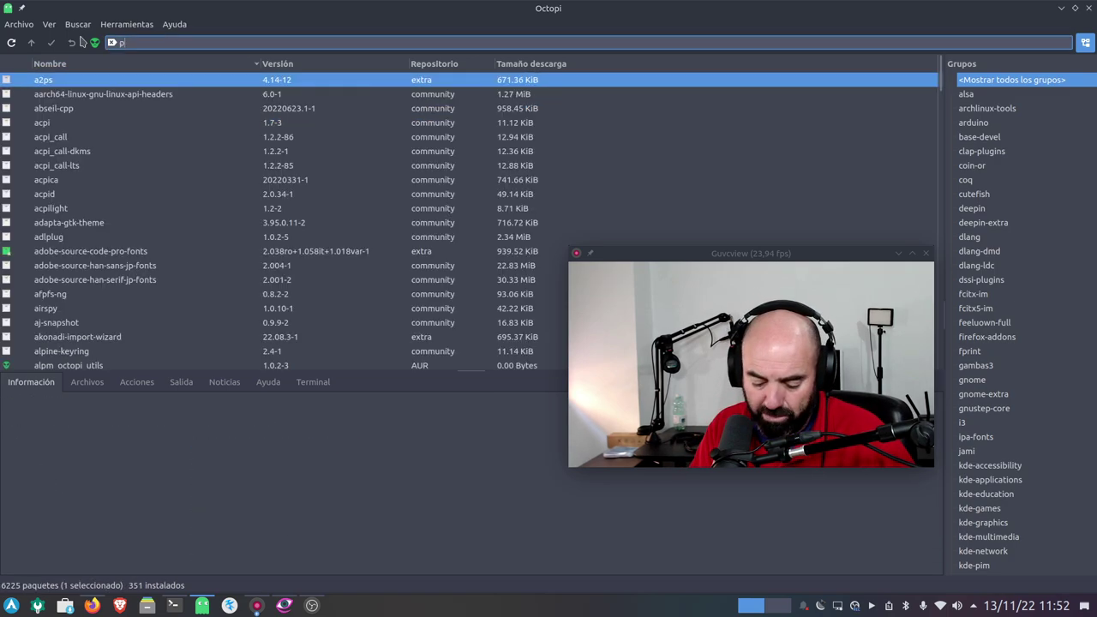
text(ipewire)
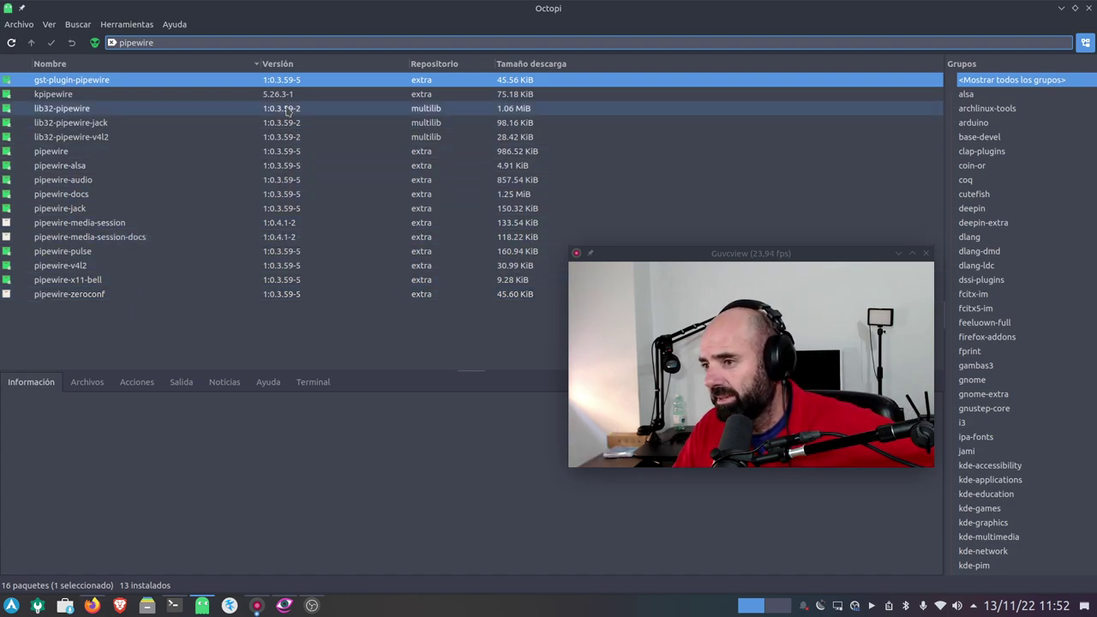
click(70, 43)
Step: Review the General, package list, AUR, Backend and icon pages of the package manager's options, leaving without changes
click(127, 24)
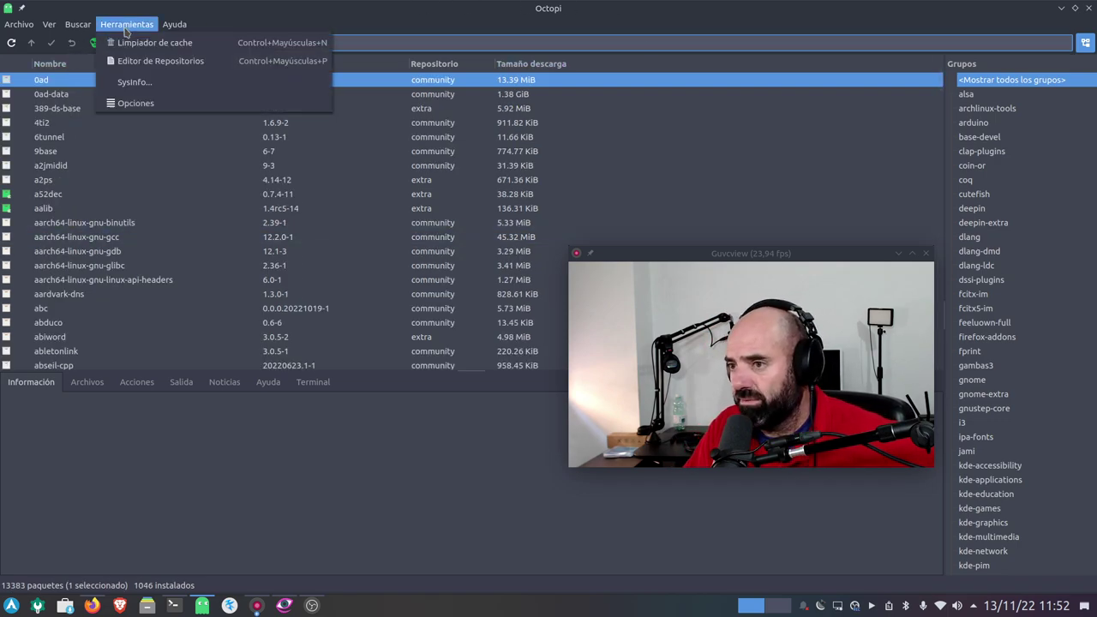
click(146, 103)
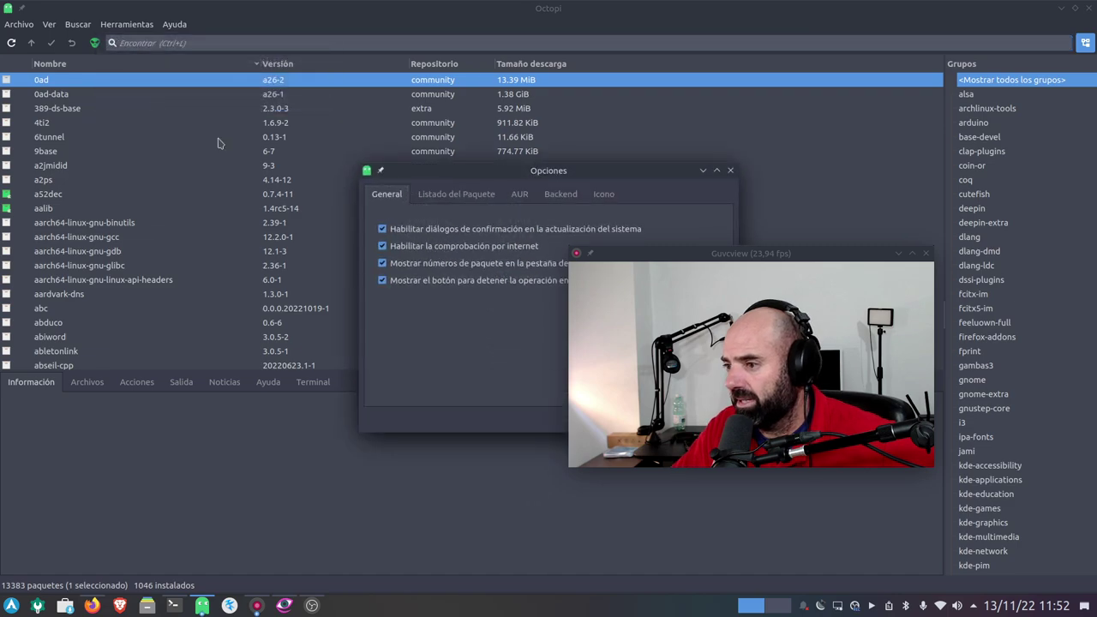
drag(553, 168, 326, 148)
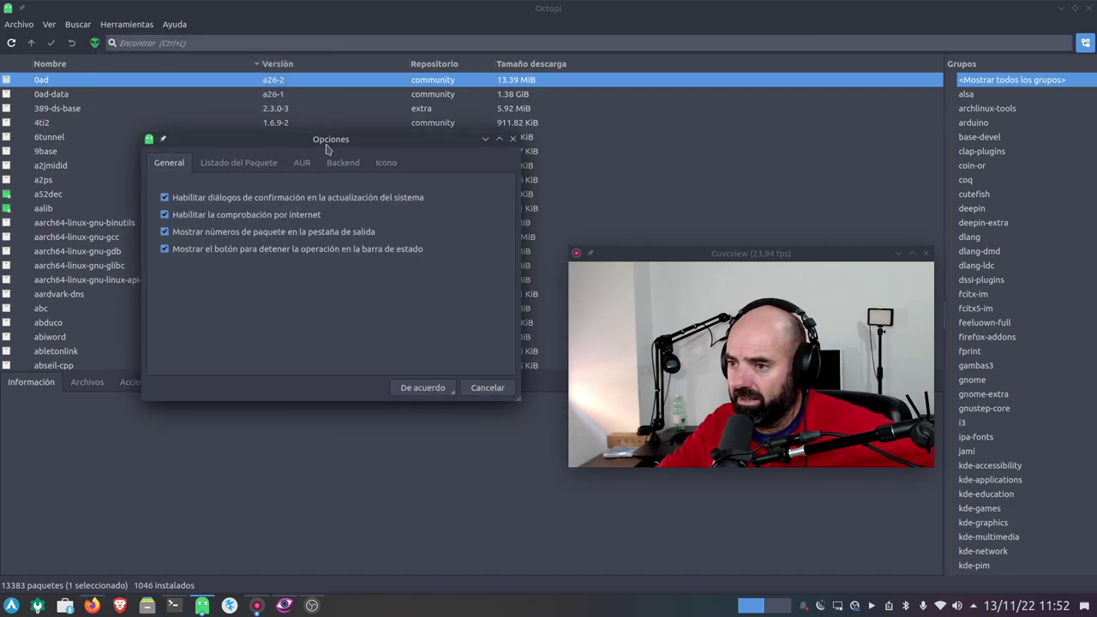
click(245, 163)
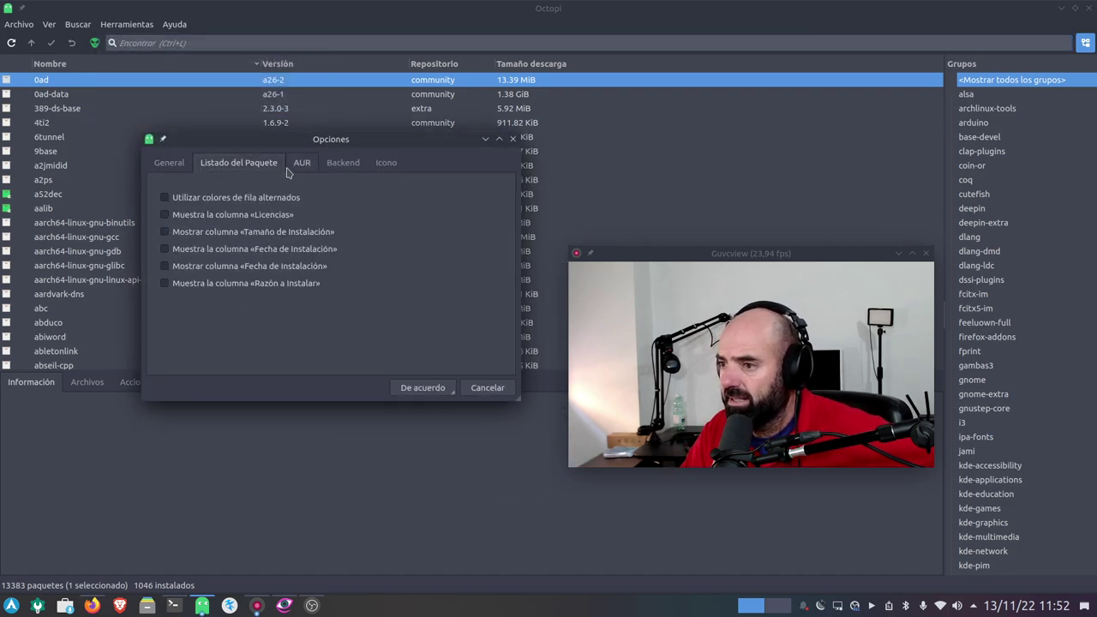
click(300, 164)
click(341, 167)
click(383, 165)
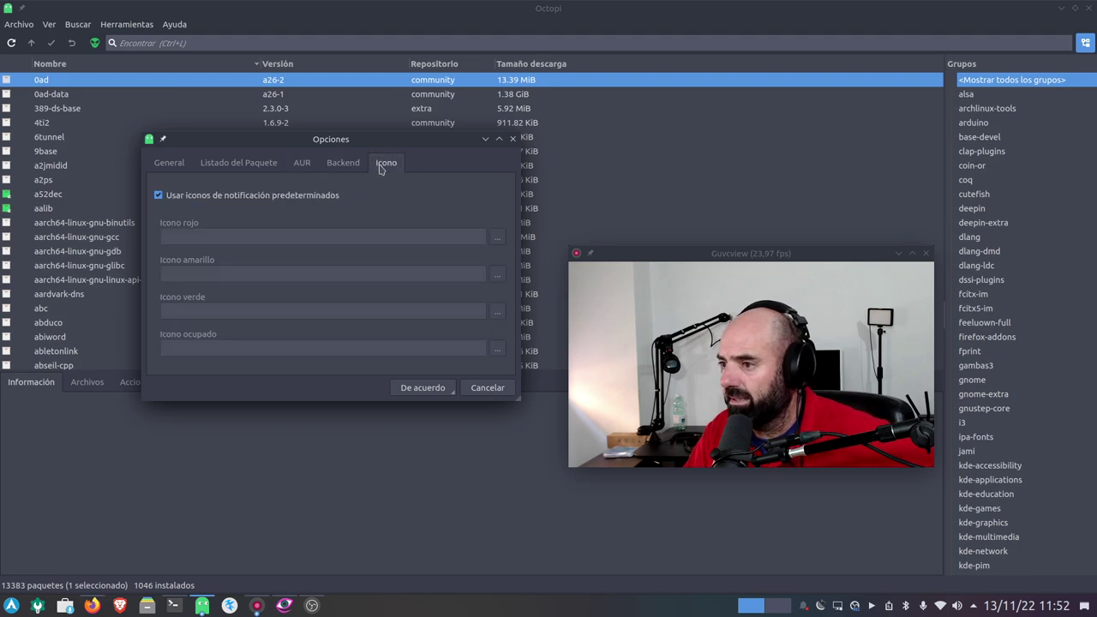
click(485, 388)
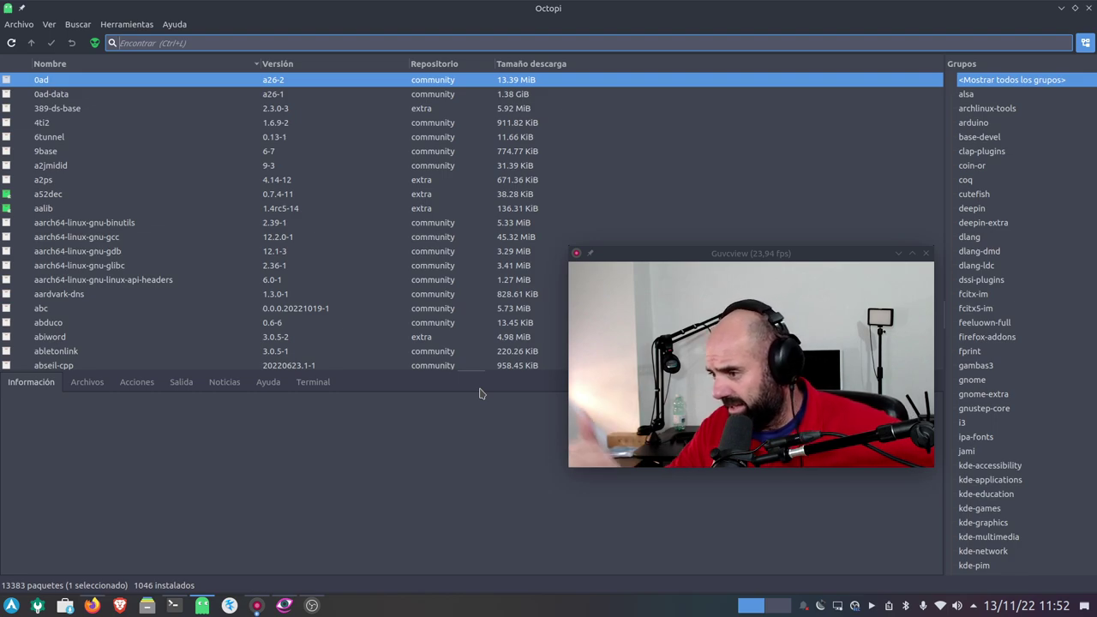
Step: Skim the full package list and close the package manager, keeping the webcam window out of the way
scroll(306, 280, down, 8)
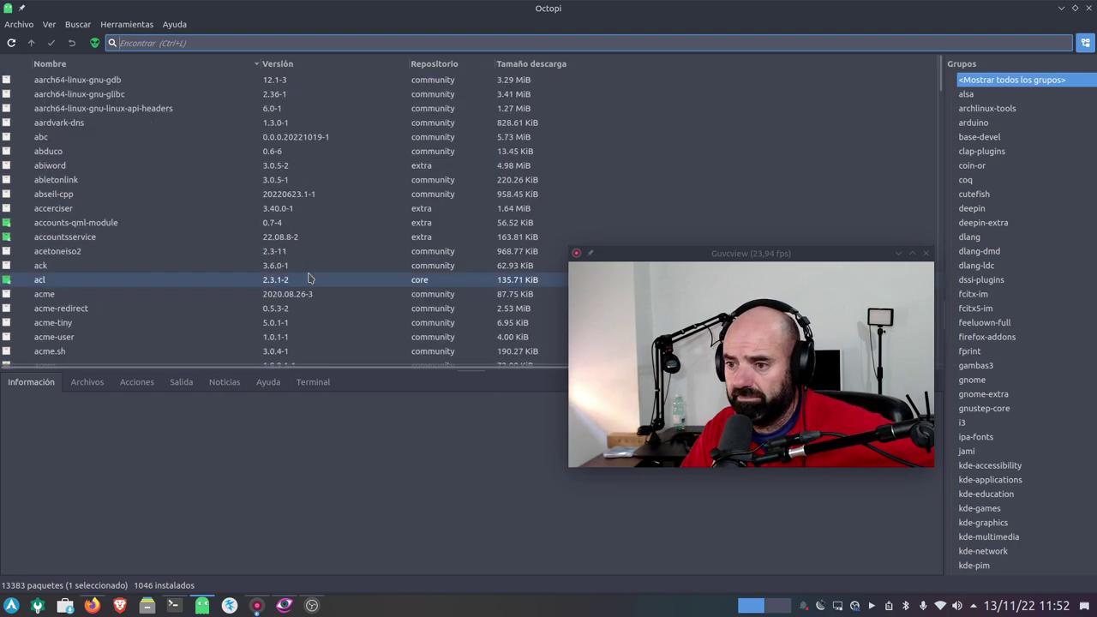
scroll(311, 277, up, 5)
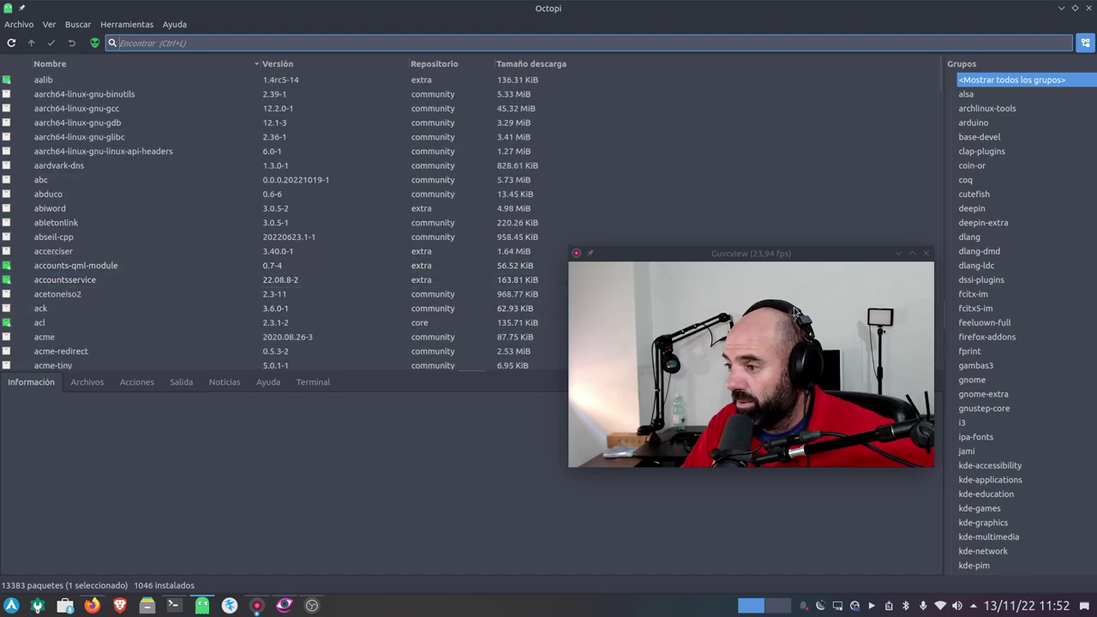
drag(765, 255, 637, 239)
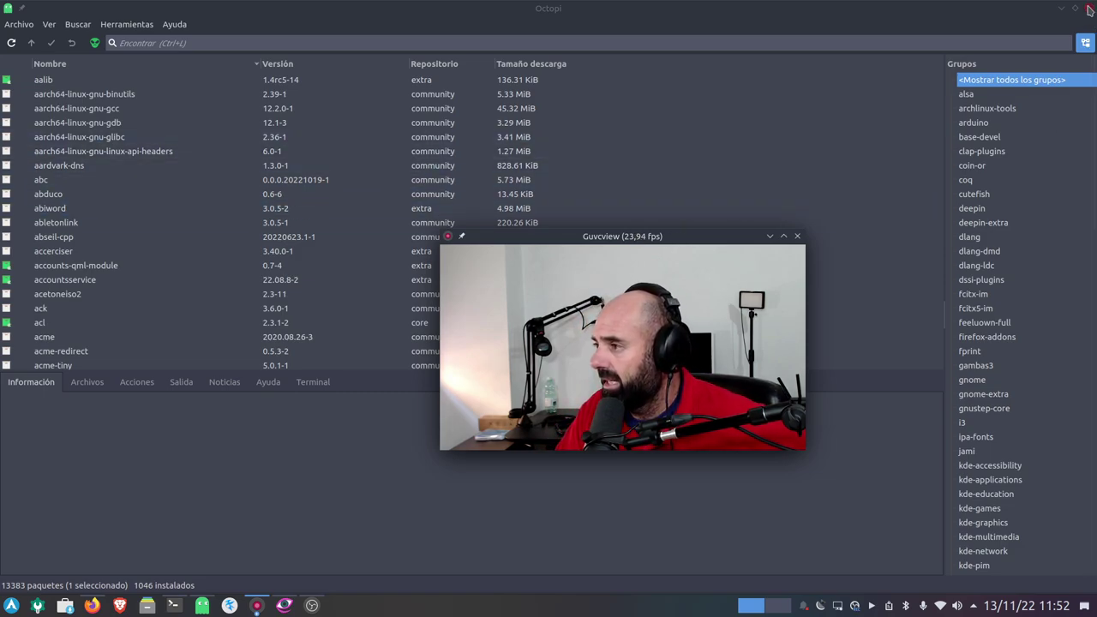
click(1089, 10)
drag(677, 239, 928, 51)
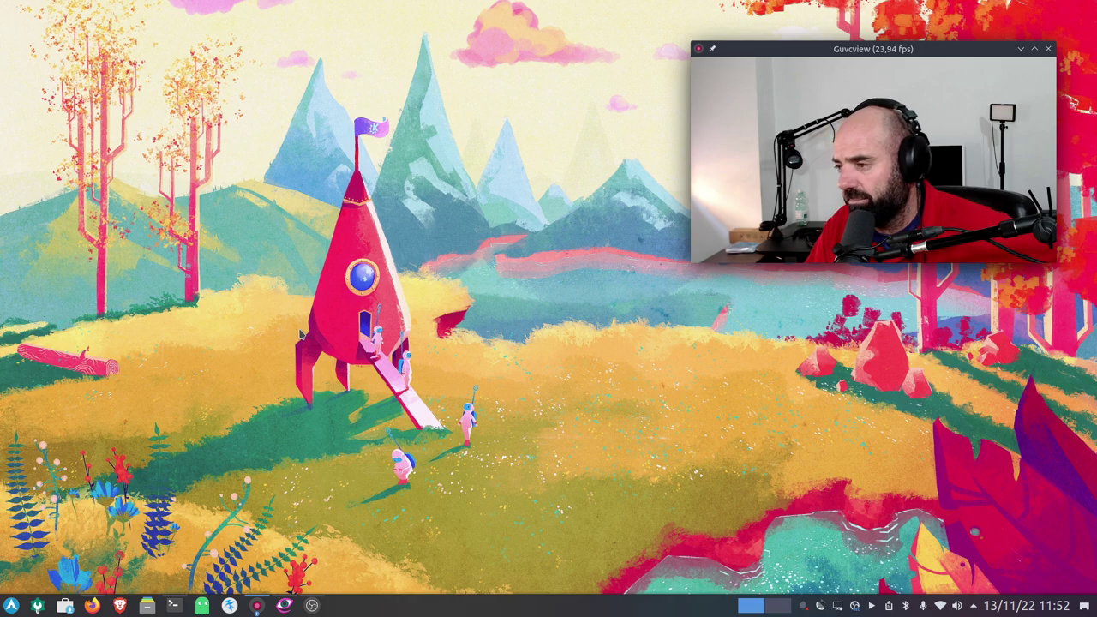
Step: Open the KDE System Settings and review the appearance pages for global theme, application style, Plasma style and colours
click(38, 605)
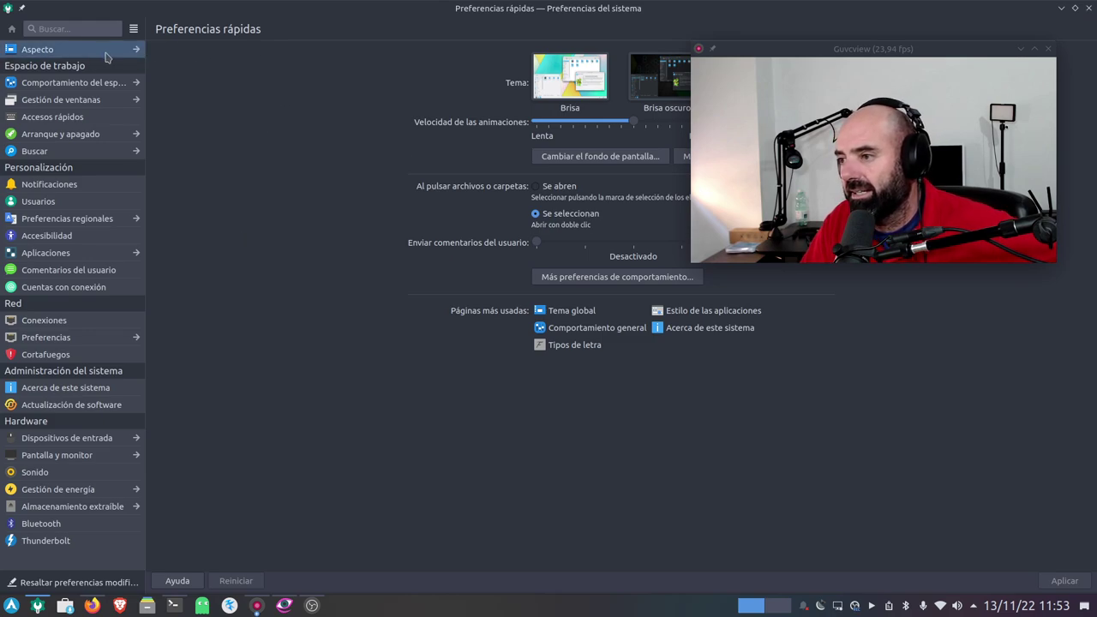
click(86, 50)
drag(793, 65, 834, 240)
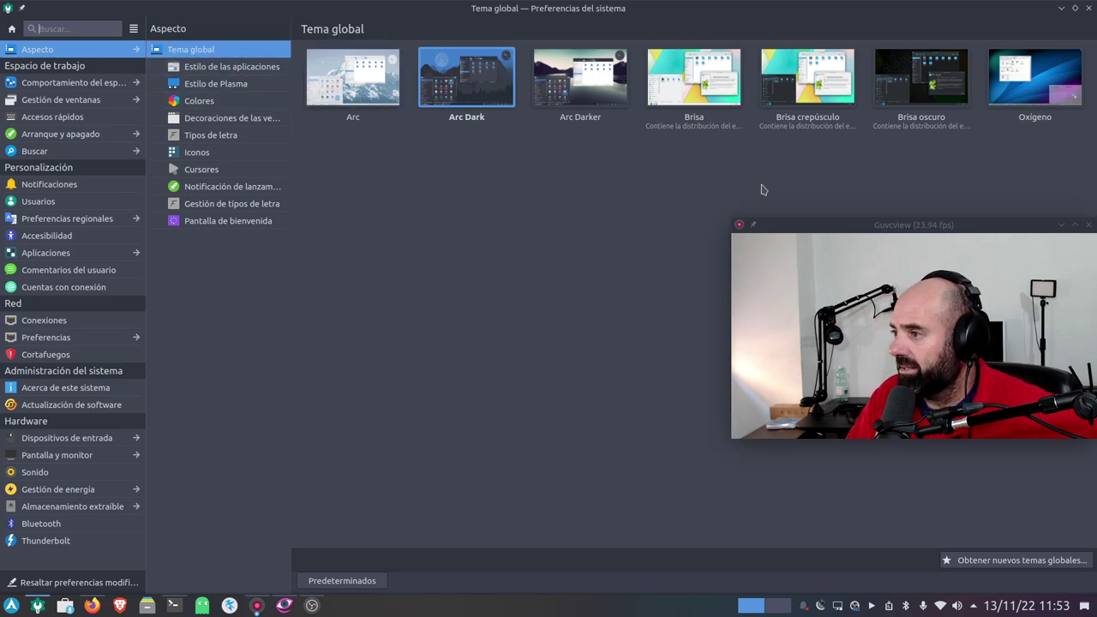
click(212, 70)
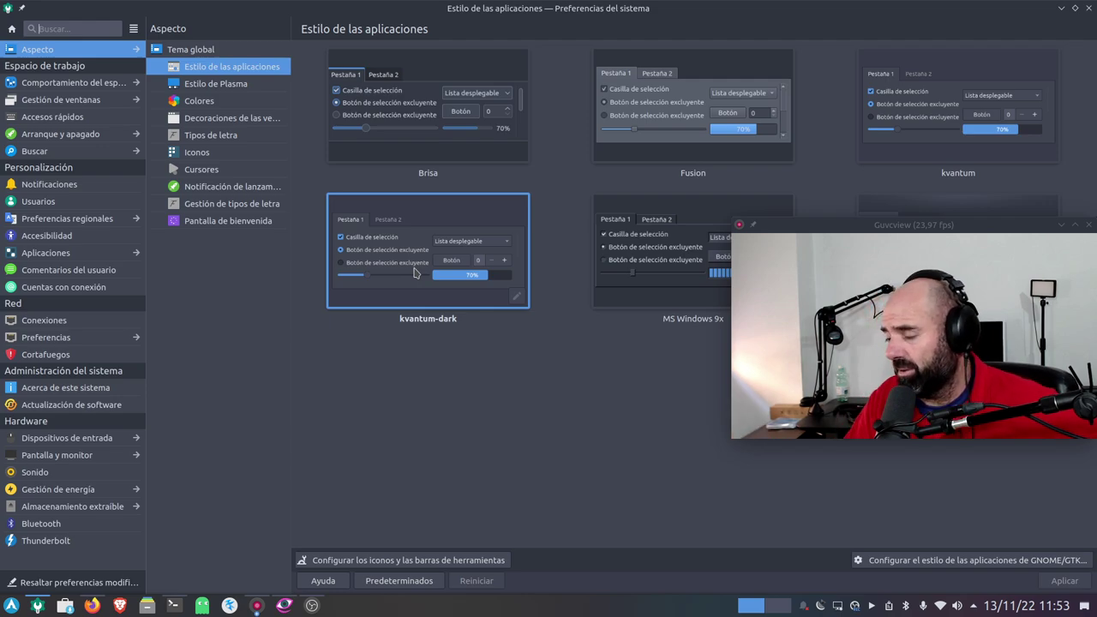
click(230, 84)
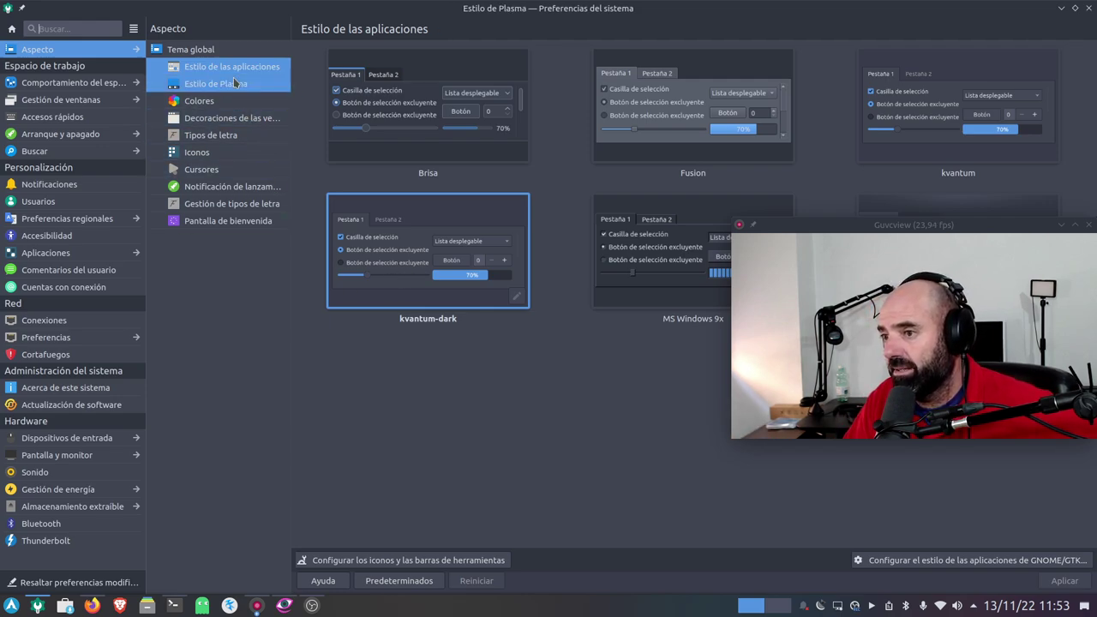
click(211, 101)
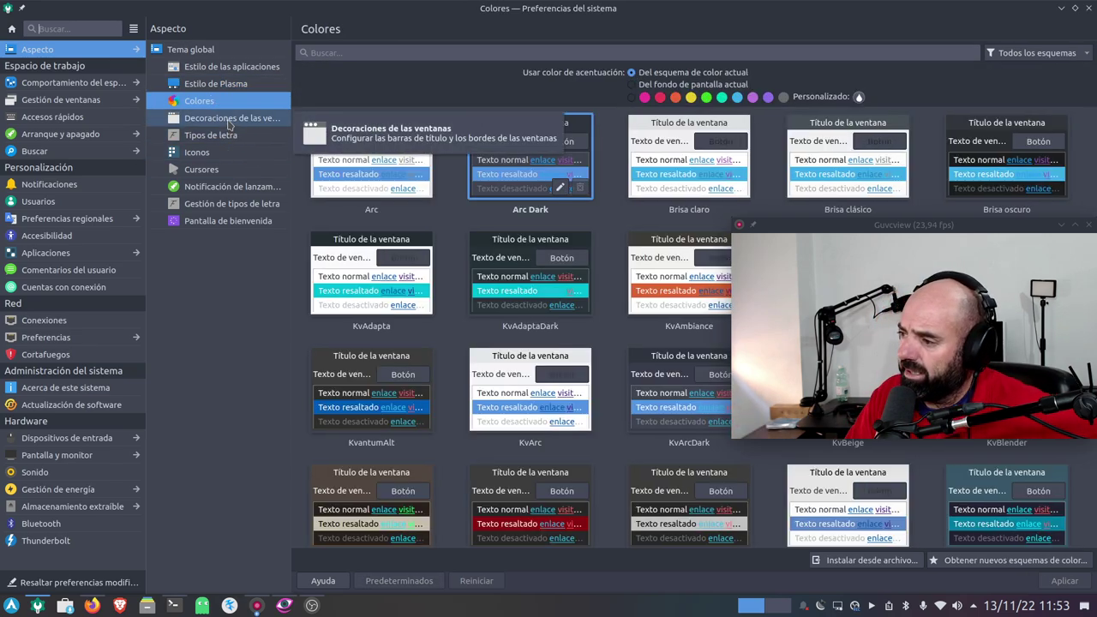
Step: Check the launcher's Office applications and the font settings, and close the System Settings
click(11, 605)
mouse_move(38, 452)
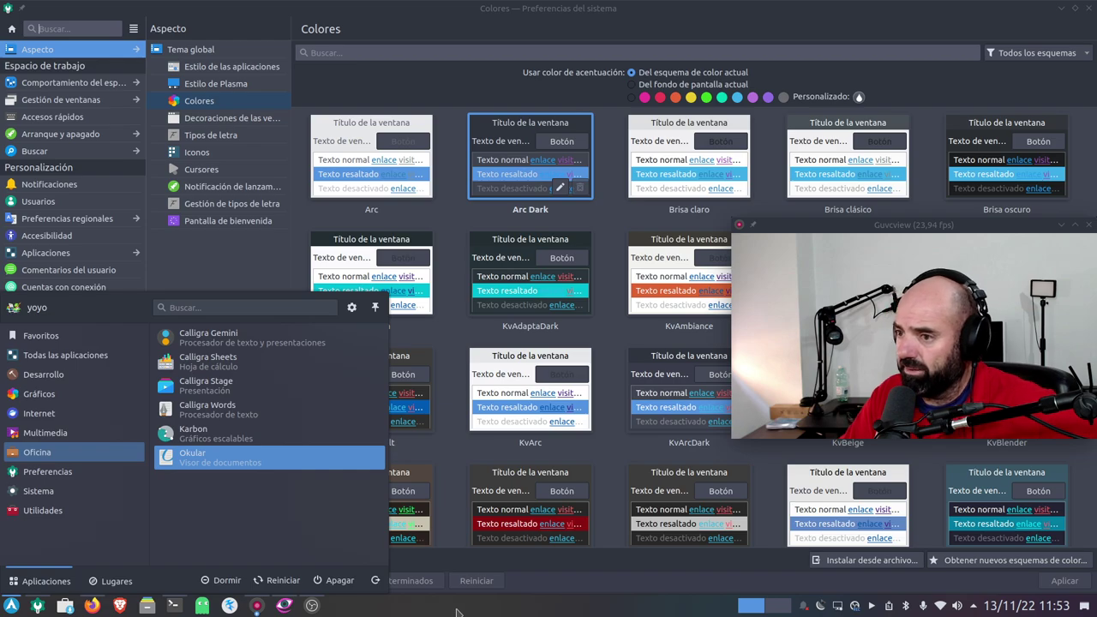
click(217, 140)
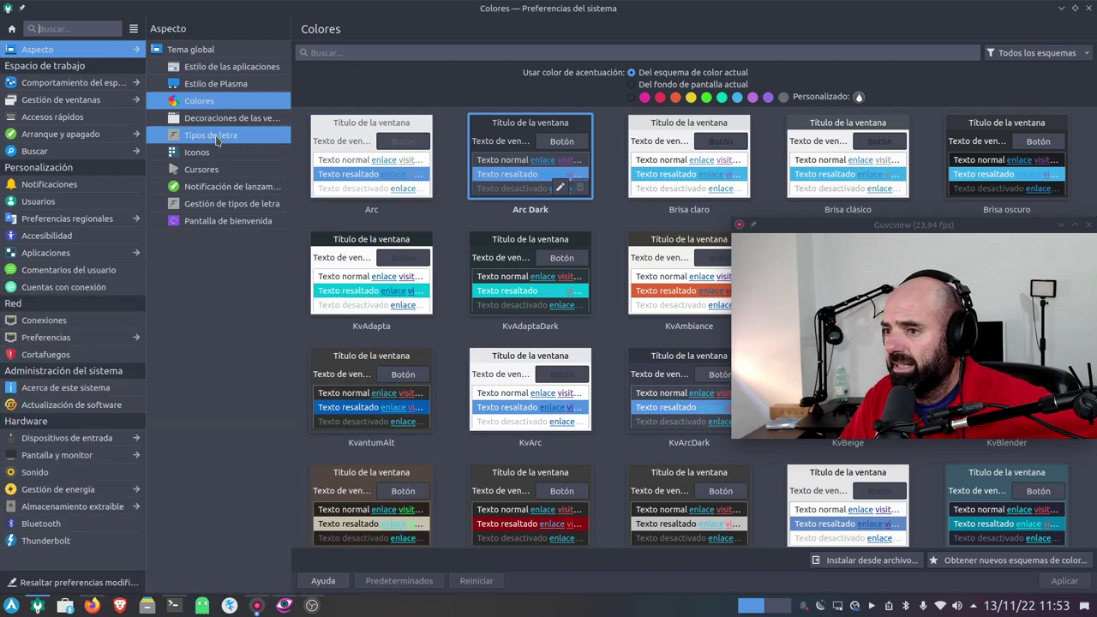
click(217, 137)
drag(852, 228, 838, 318)
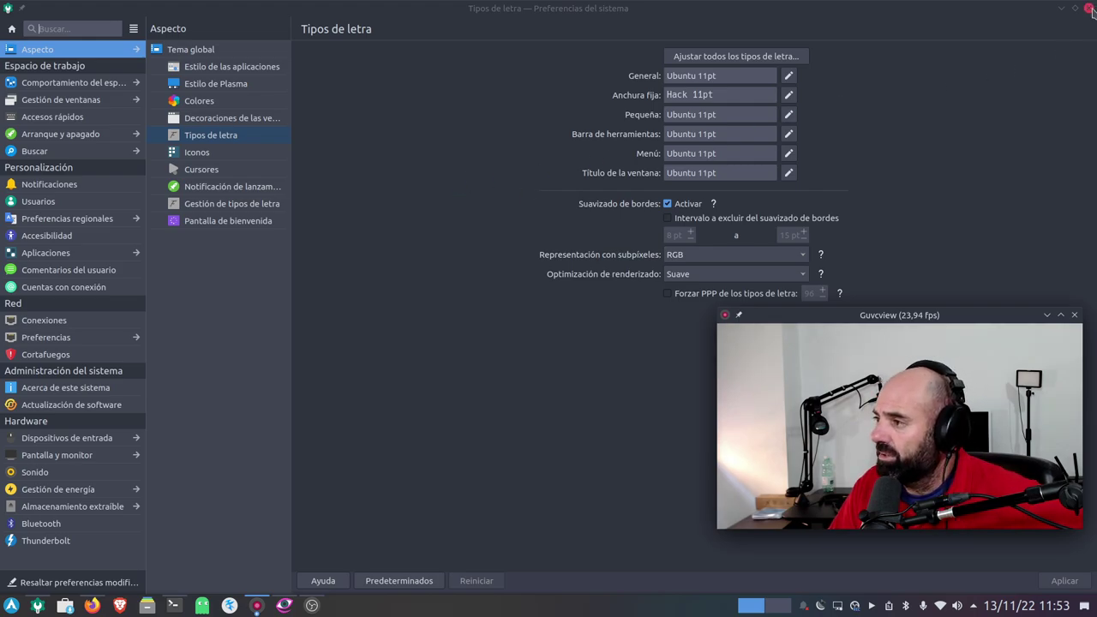
key(super+d)
drag(827, 318, 798, 66)
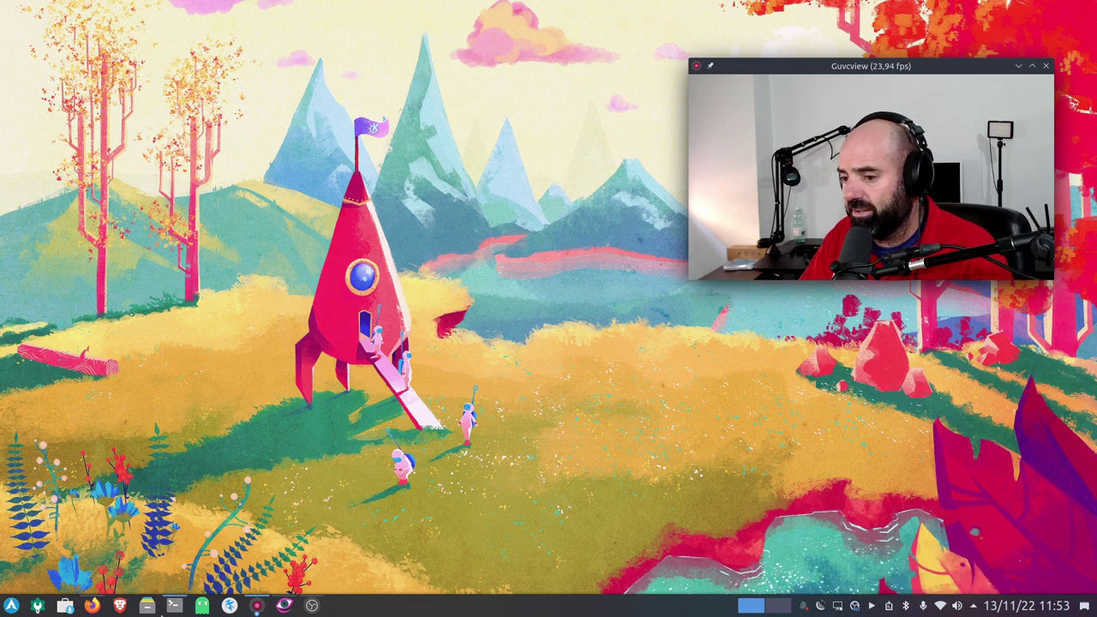
Step: Open the Arch tips file from the Documentos folder of the Dolphin file manager in Kate
drag(148, 605, 239, 283)
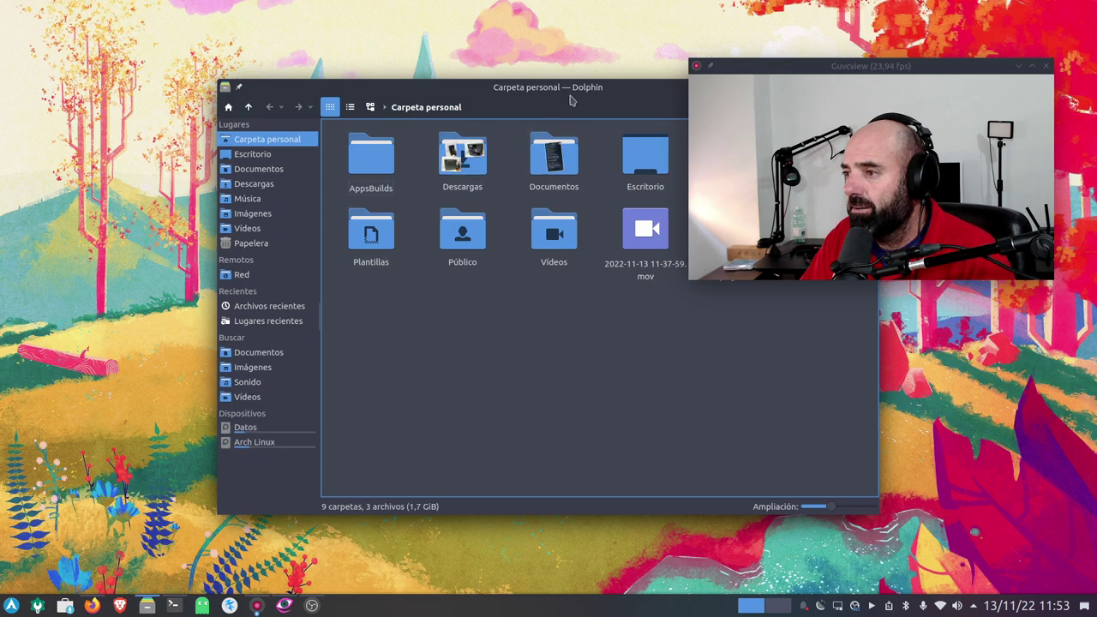
drag(571, 98, 355, 101)
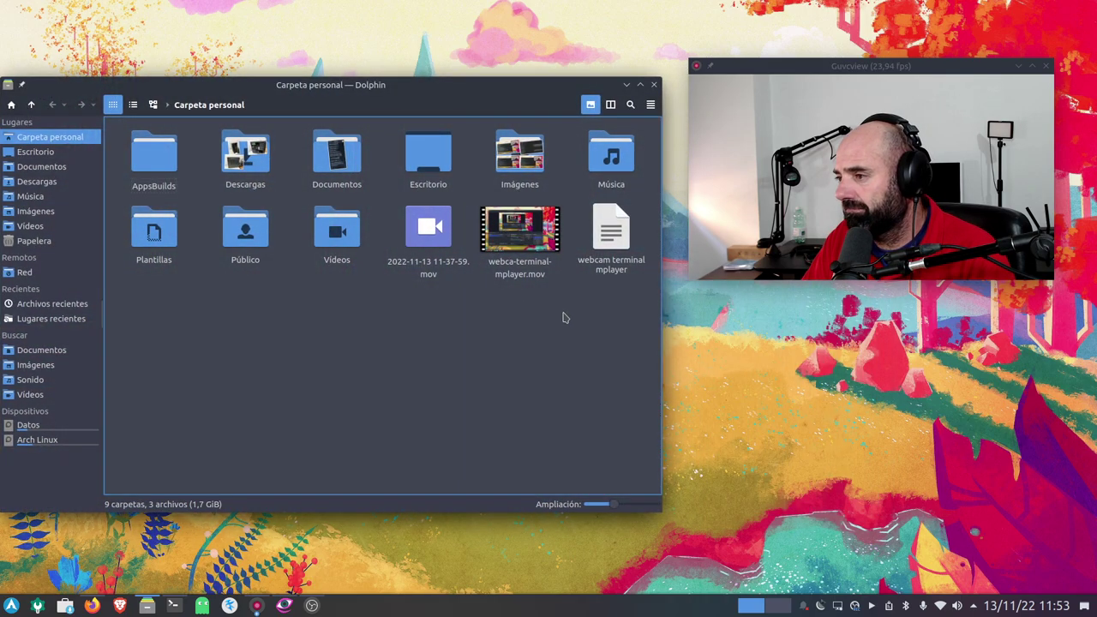
click(340, 163)
double_click(340, 162)
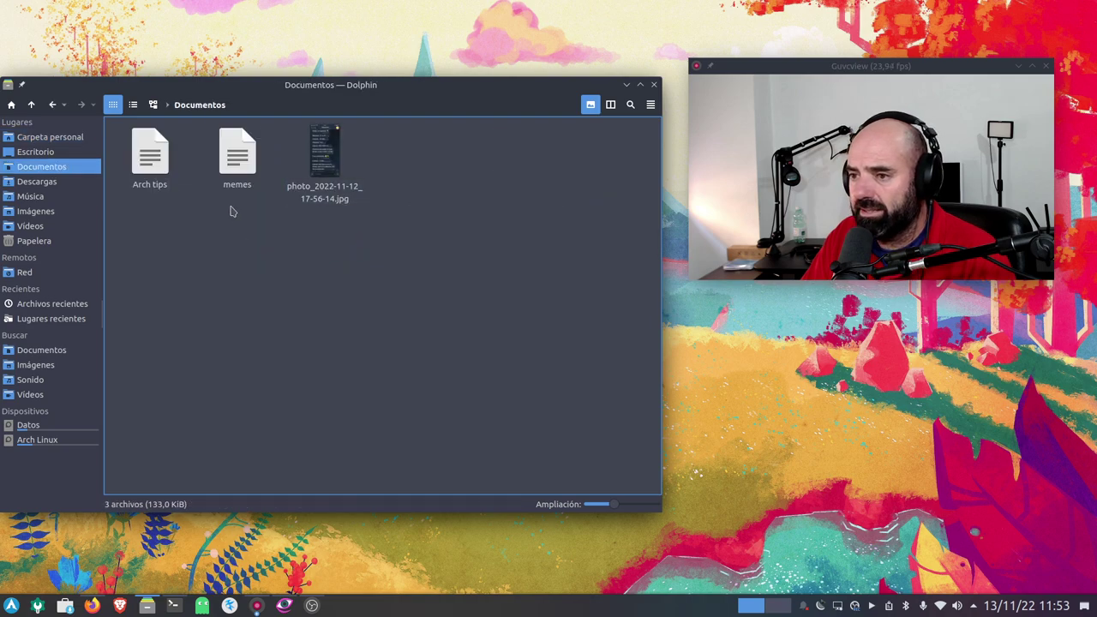
right_click(159, 175)
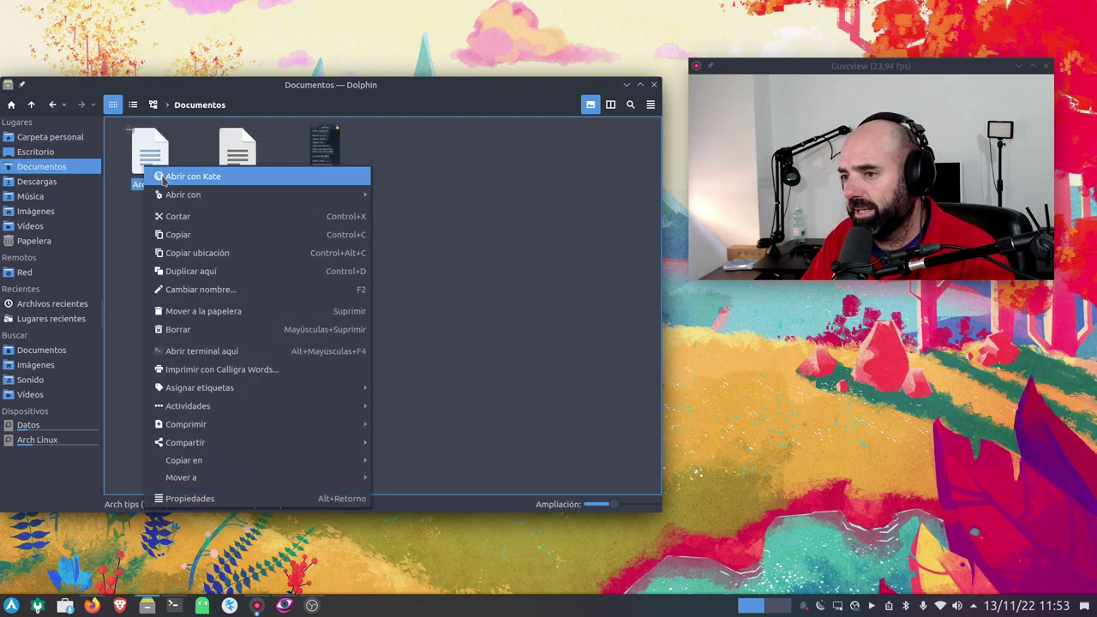
click(185, 177)
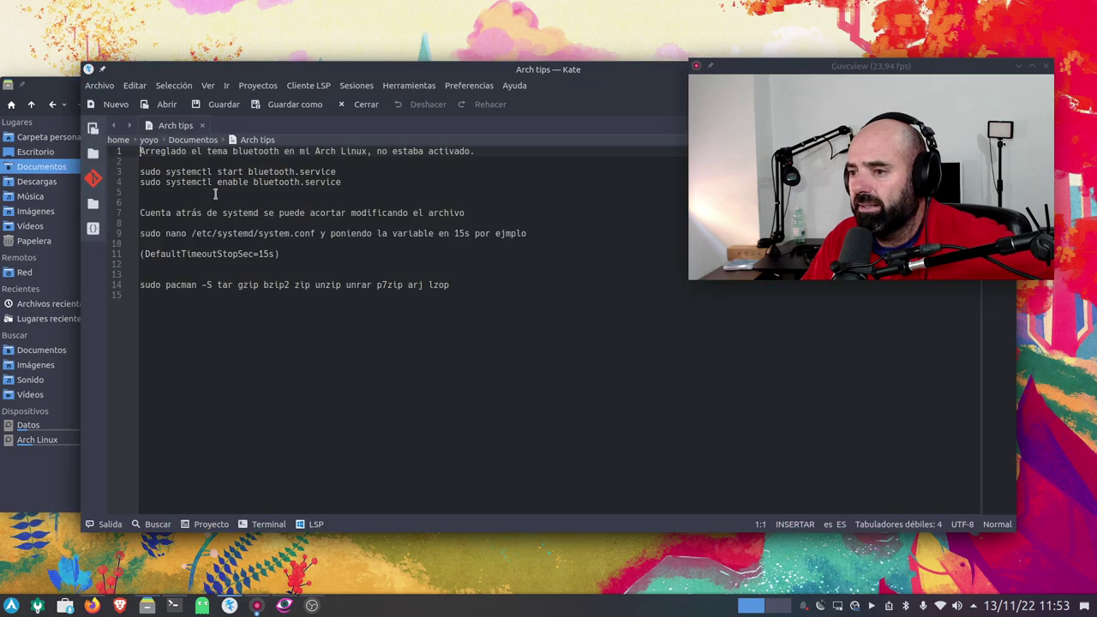
Step: Go through the Arch tips notes, highlighting the line about enabling bluetooth and the DefaultTimeoutStopSec=15s setting
drag(563, 68, 543, 110)
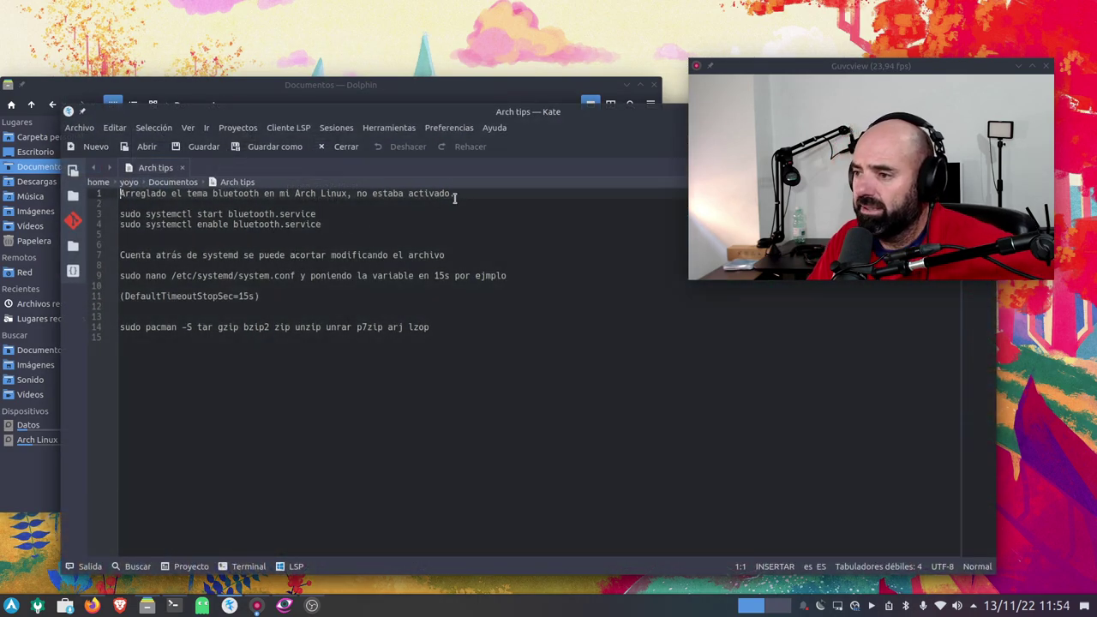
drag(464, 192, 109, 195)
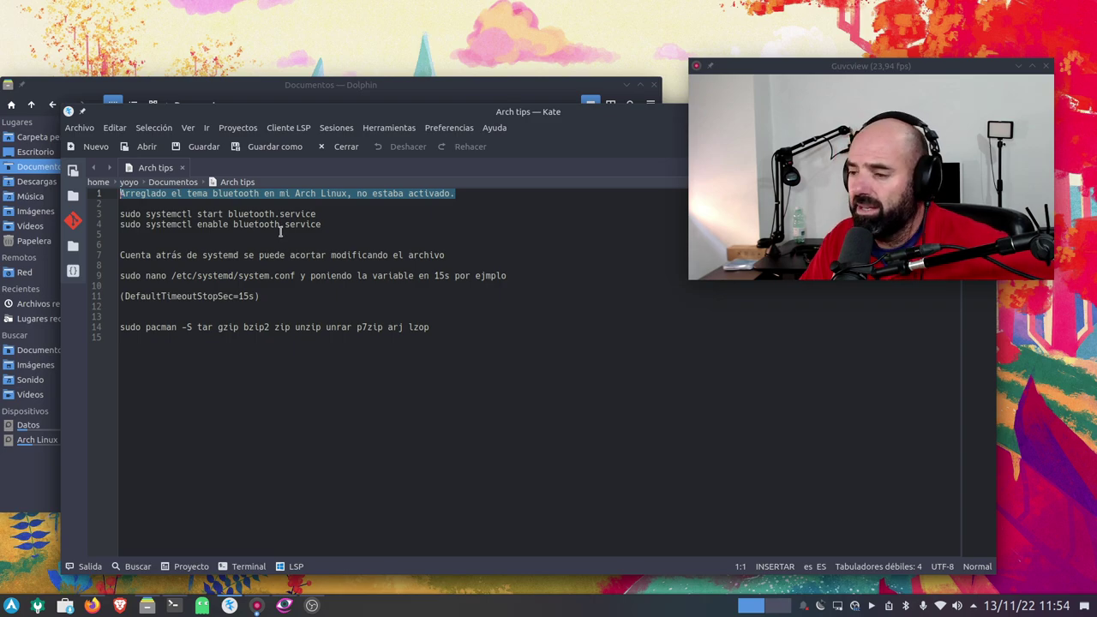
drag(262, 297, 119, 295)
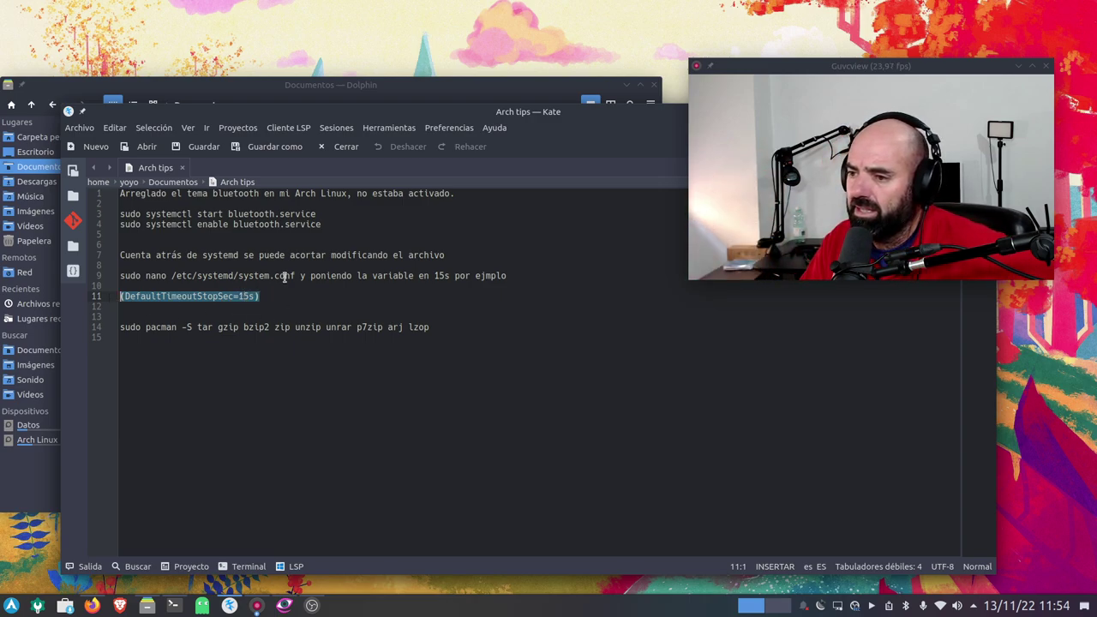
Step: Highlight the sudo nano /etc/systemd/system.conf command and the sudo pacman -S line for the archive tools in the notes
drag(296, 275, 114, 276)
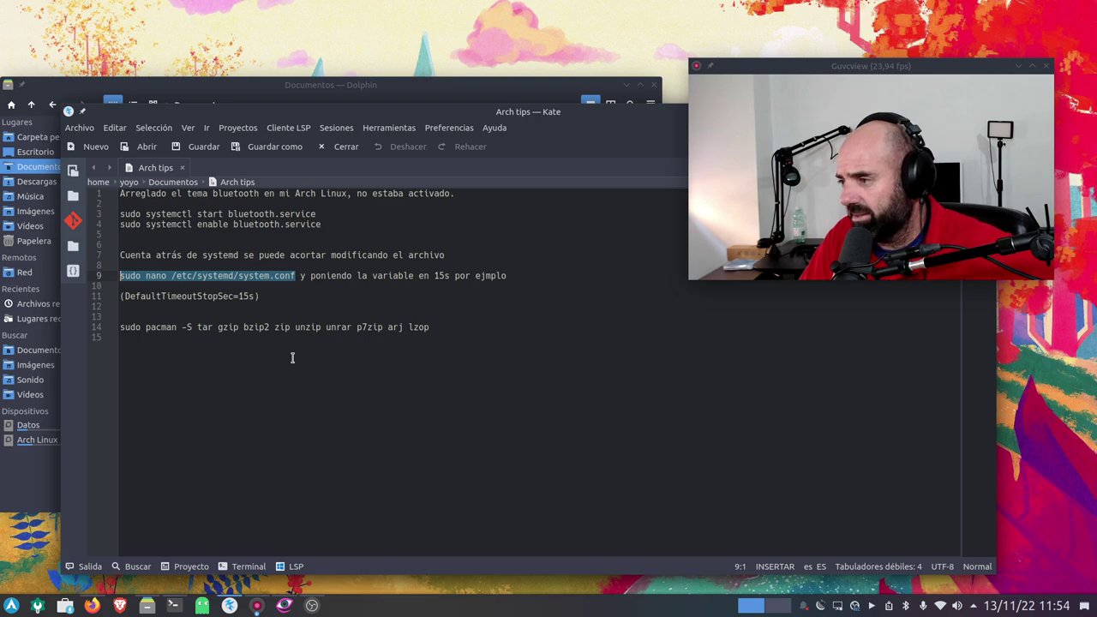
drag(431, 328, 117, 326)
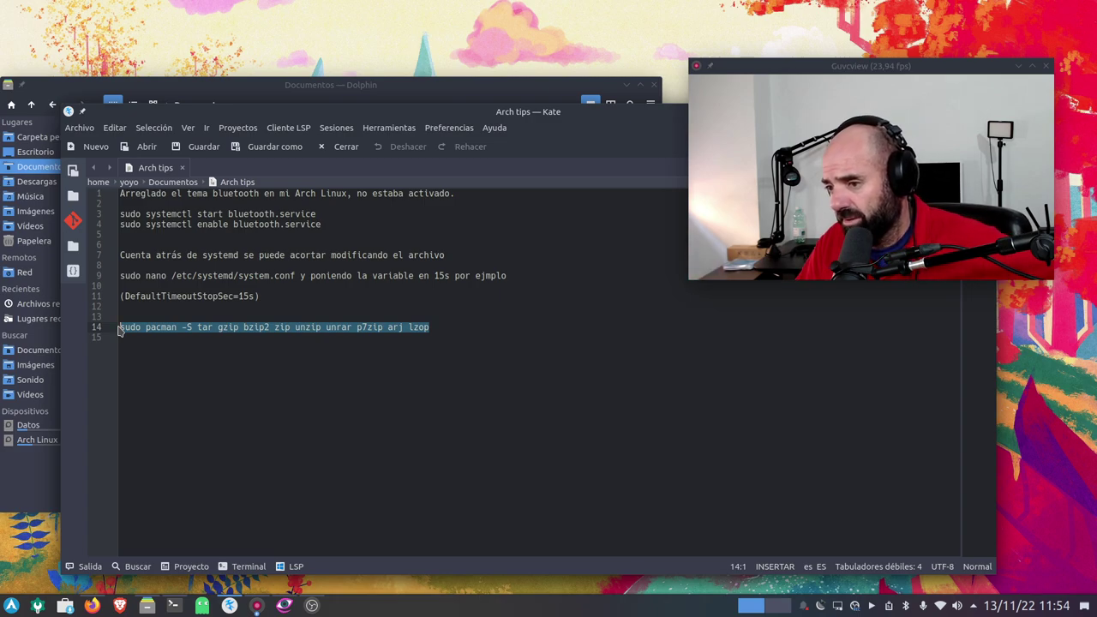
click(456, 343)
Step: Close the Arch tips file in Kate and the Dolphin window showing the Documentos folder
drag(581, 133, 433, 383)
click(827, 357)
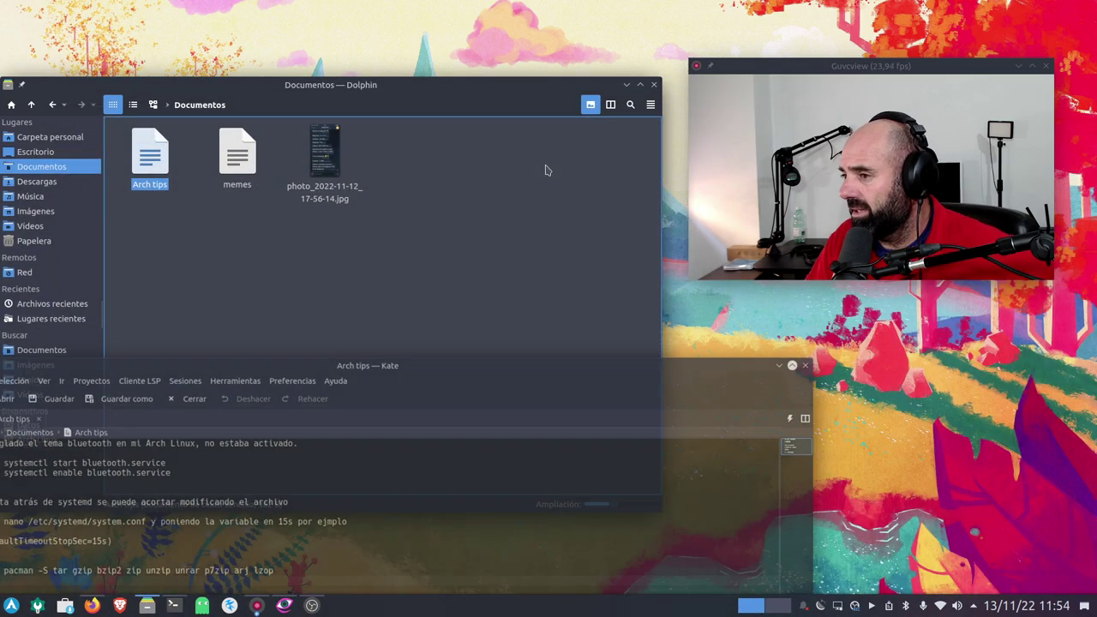
drag(472, 93, 493, 102)
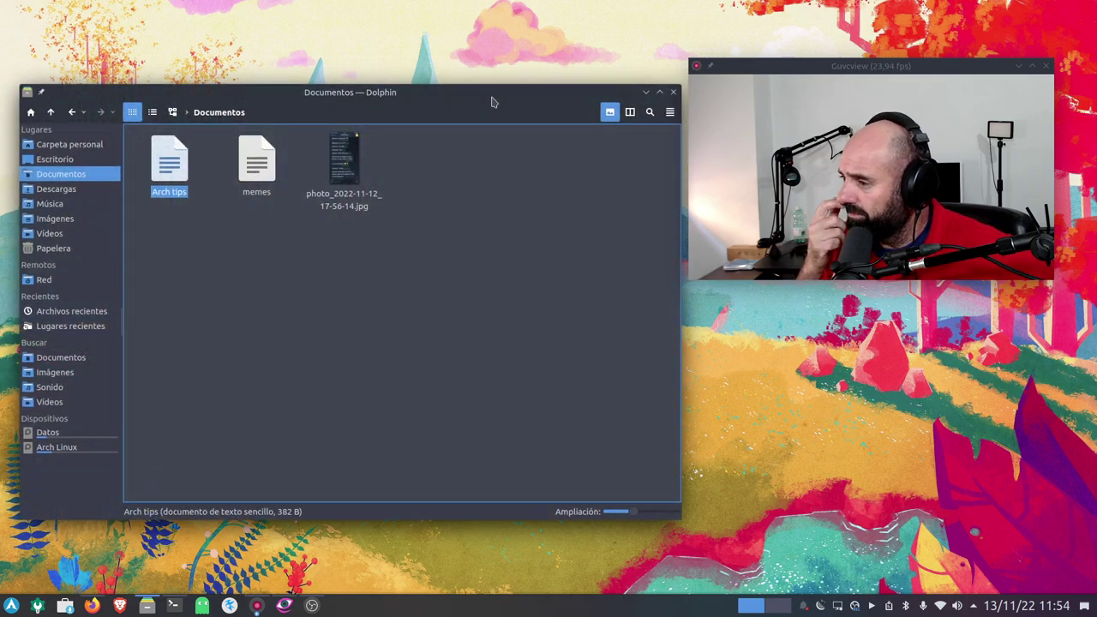
click(673, 92)
Step: Open a new Dolphin window and display the contents of the Datos drive
click(147, 605)
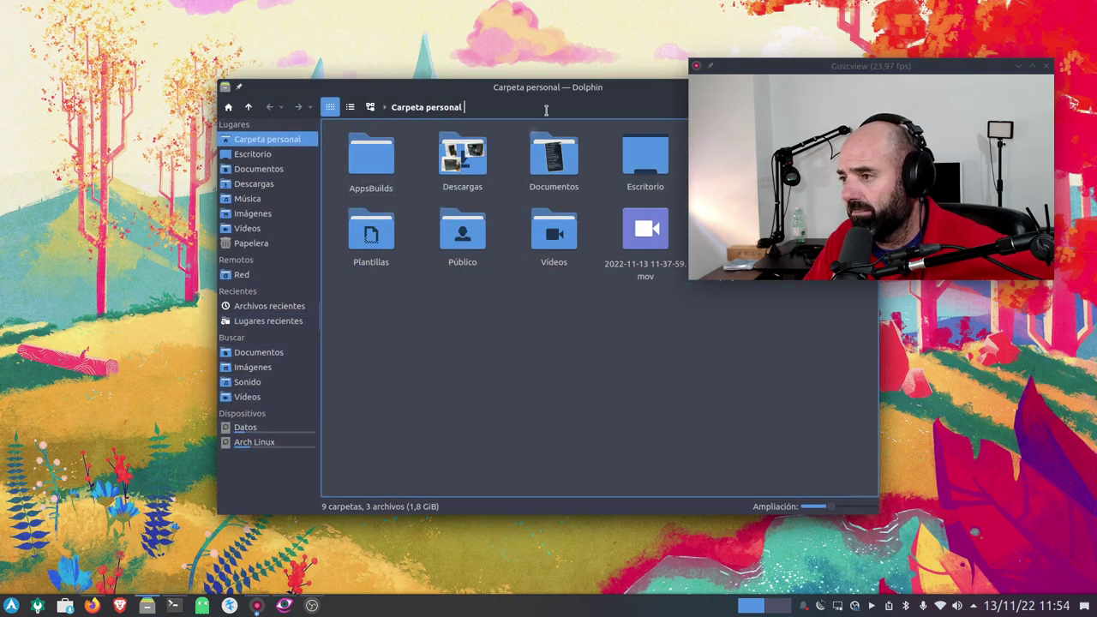
drag(586, 94, 427, 61)
click(87, 394)
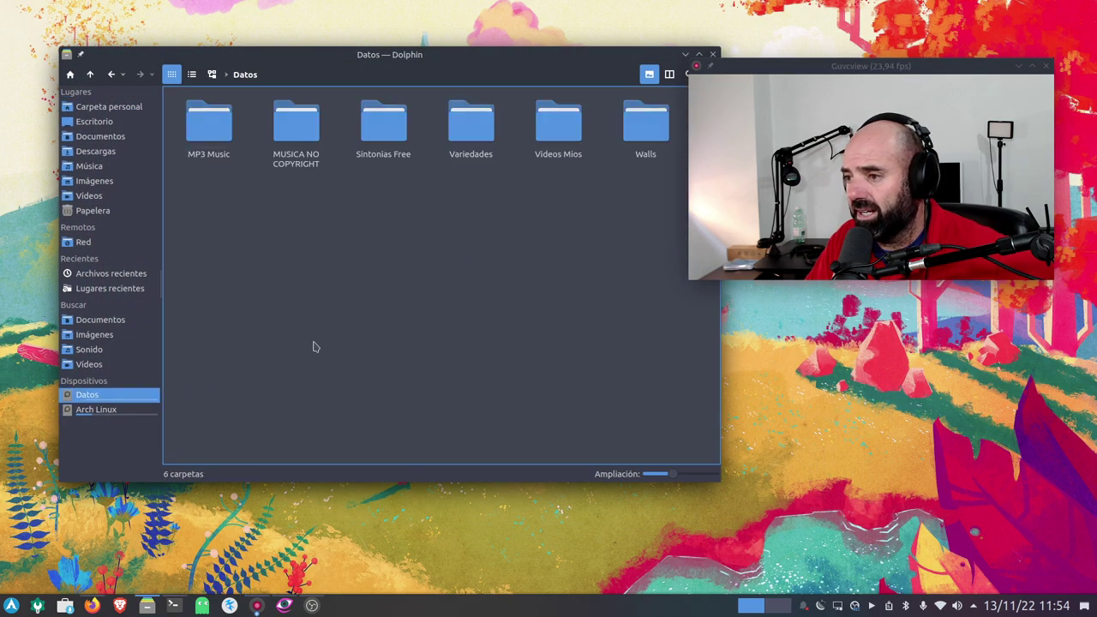
drag(532, 63, 499, 193)
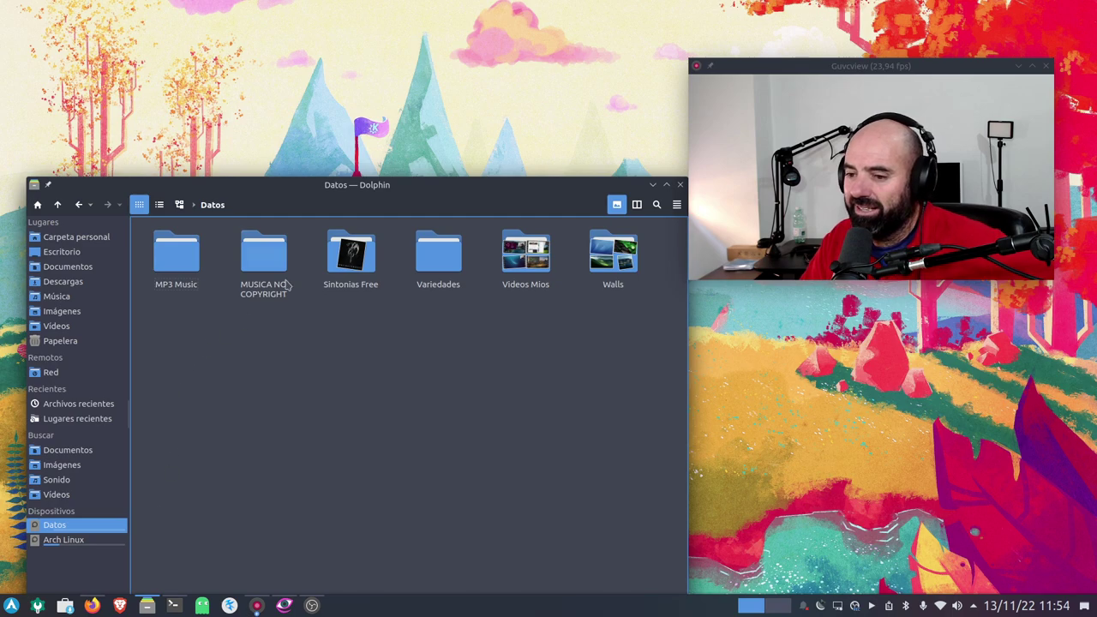
drag(338, 197, 372, 118)
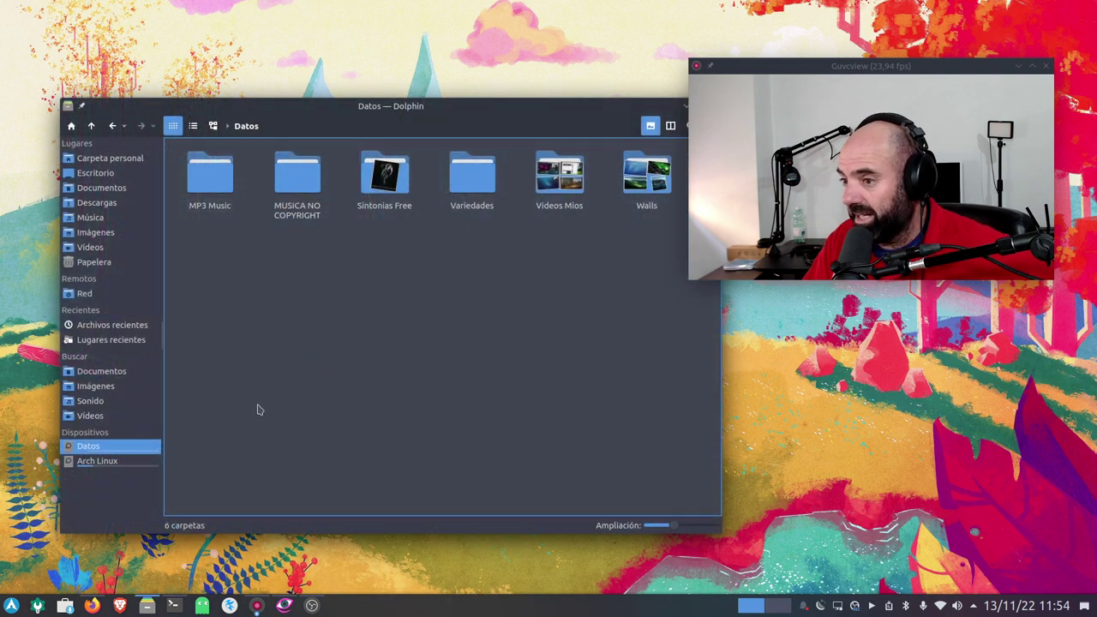
Step: Go through the Datos folders one by one, from MP3 Music to Walls
click(210, 184)
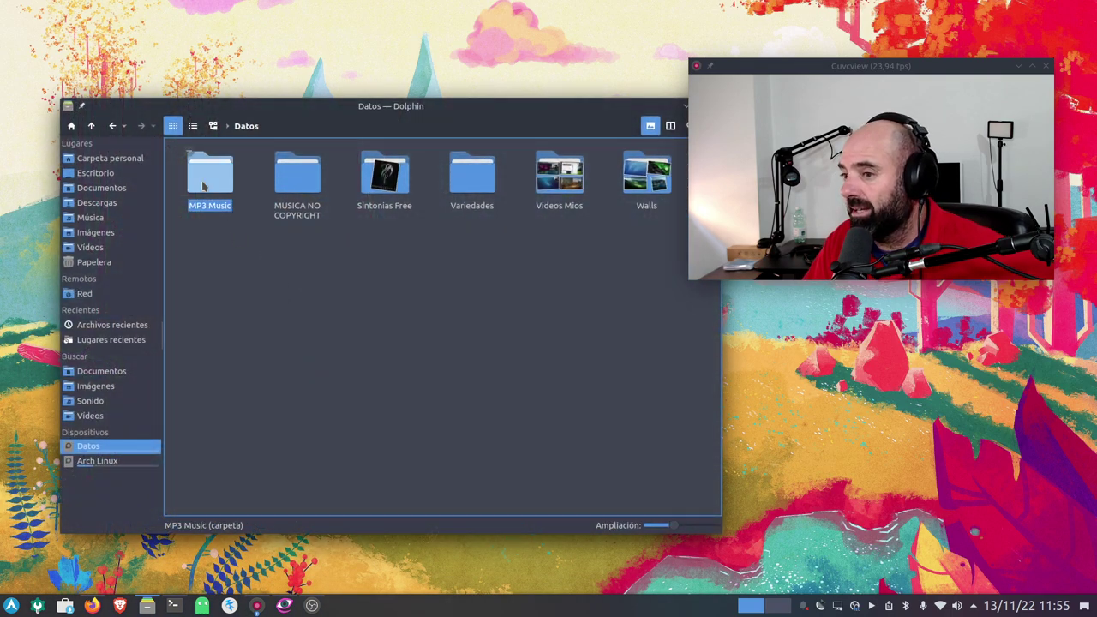
click(297, 180)
click(384, 176)
click(471, 175)
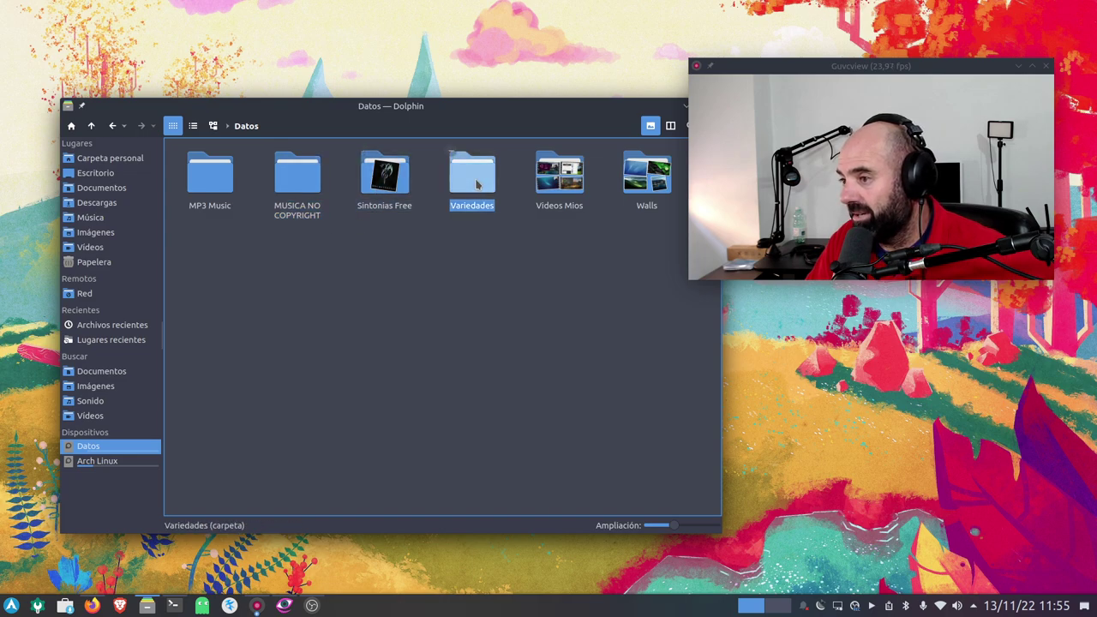
click(559, 180)
click(638, 173)
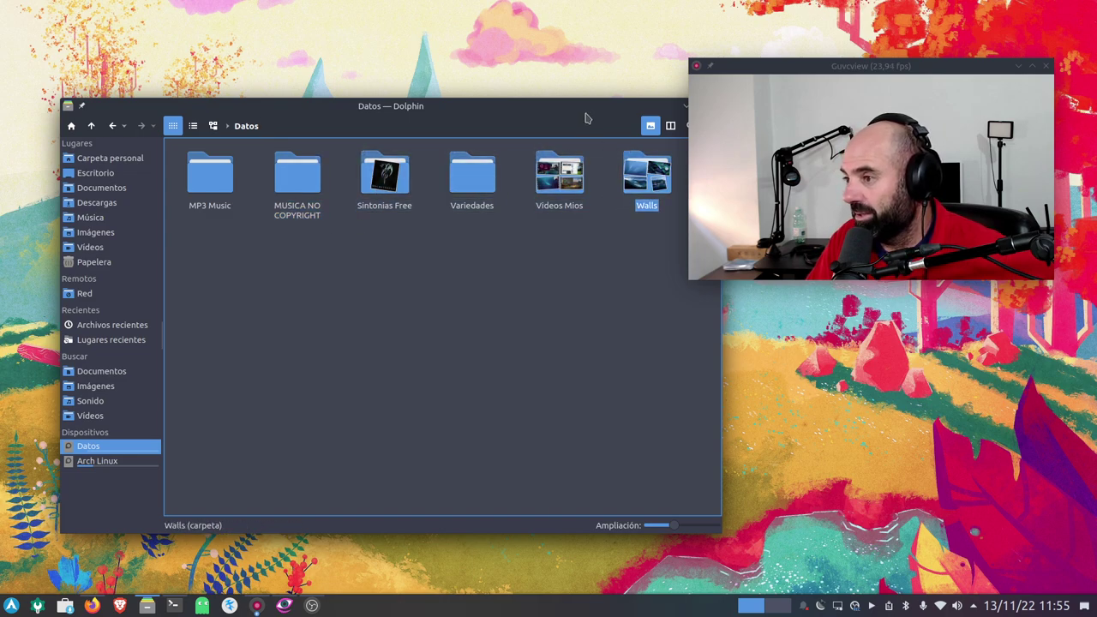
drag(586, 118, 566, 145)
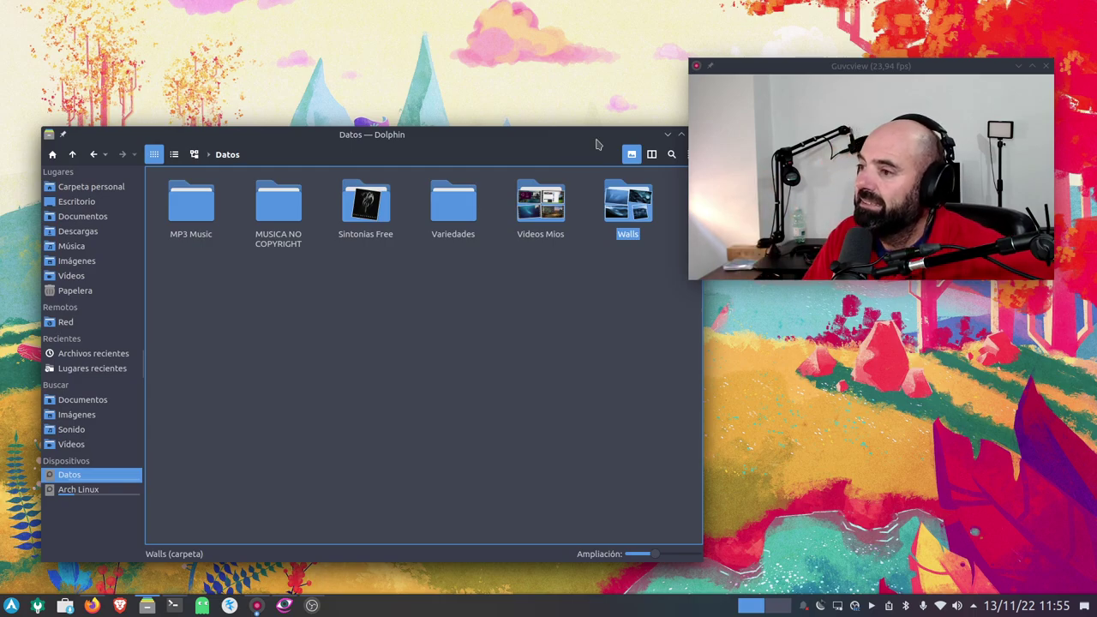
drag(582, 143, 519, 161)
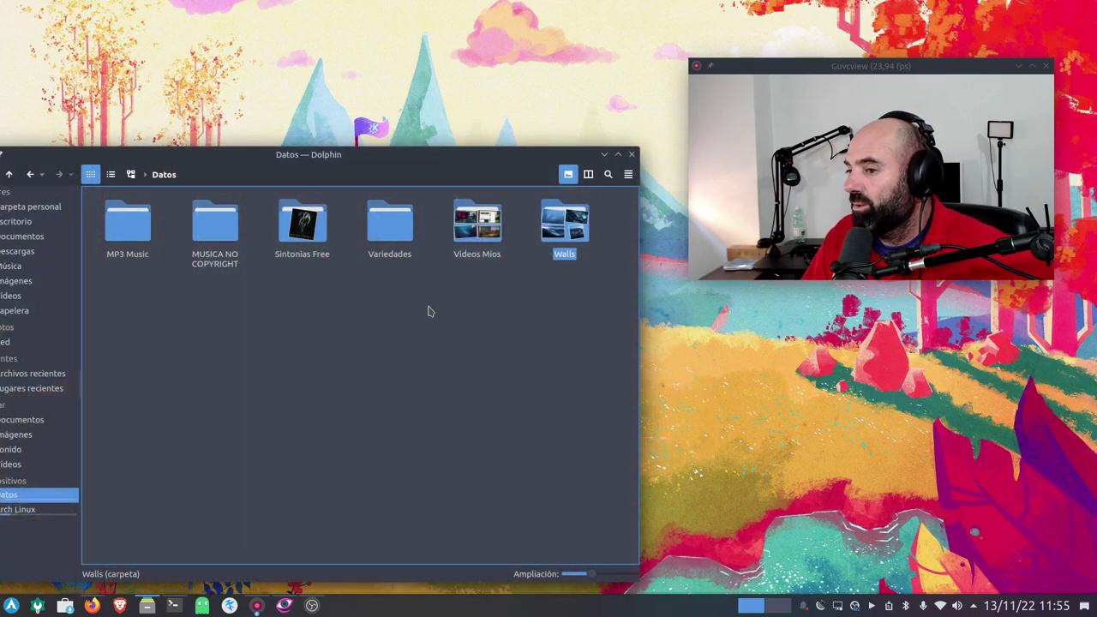
Step: Check the size and free space in the properties of the Datos drive's root folder, and close the dialog
right_click(382, 372)
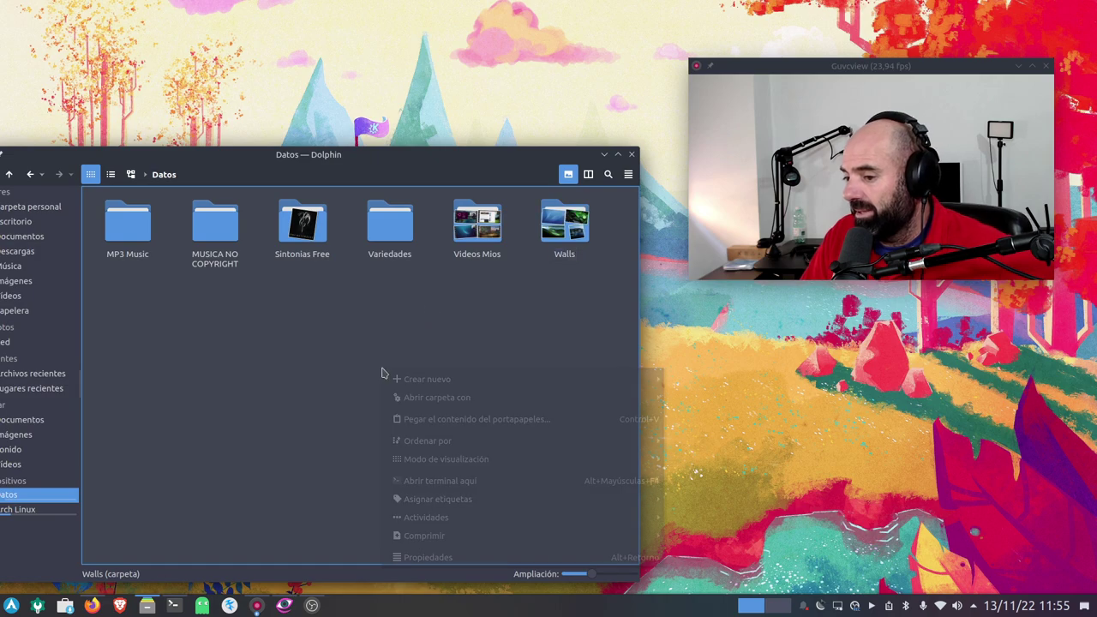
click(445, 558)
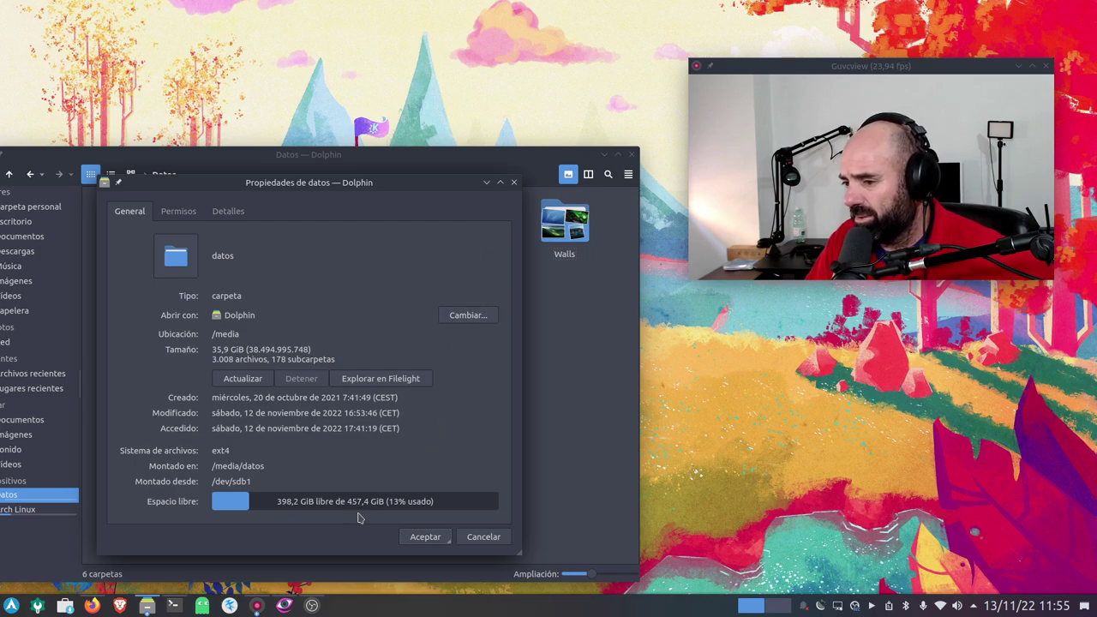
click(513, 184)
drag(479, 160, 482, 99)
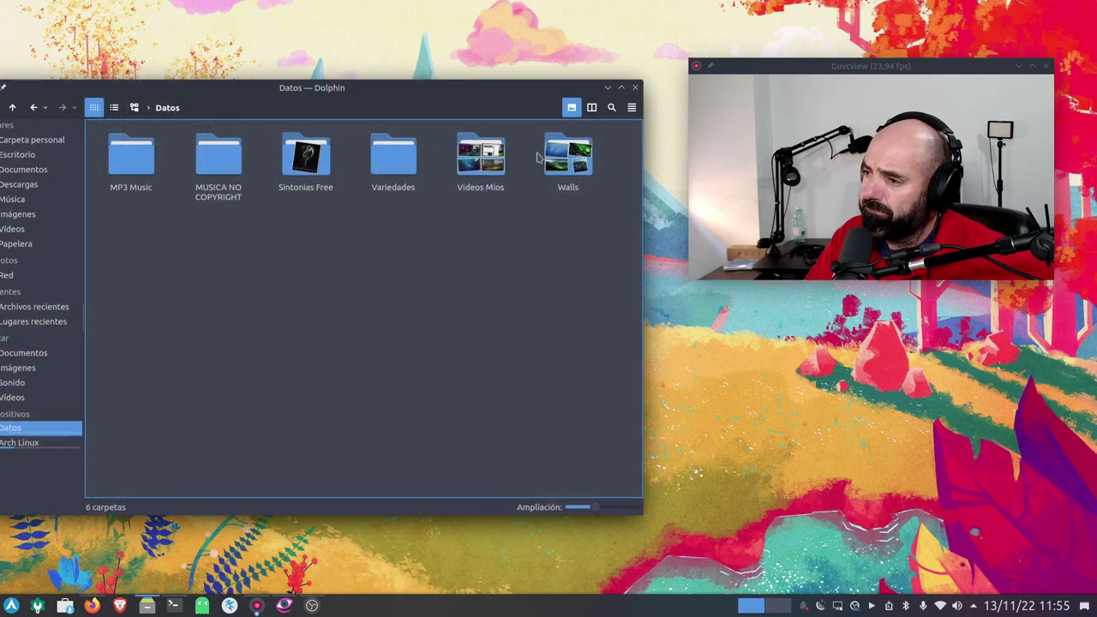
Step: Enable Mostrar información de espacio for the status bar in the file manager's general settings and accept the change
click(631, 107)
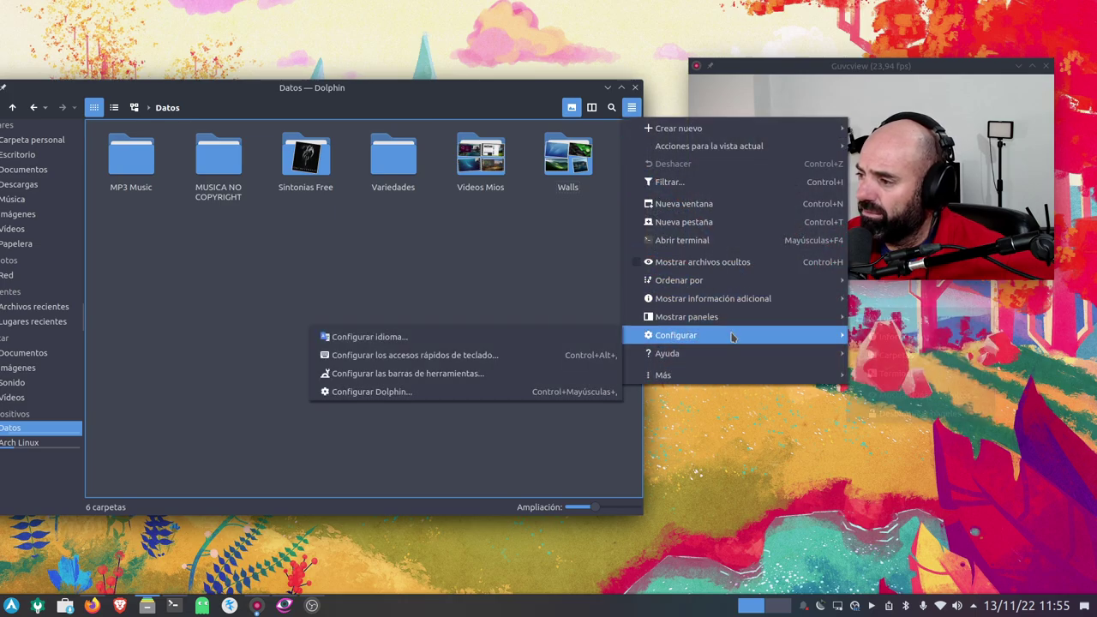
mouse_move(734, 354)
mouse_move(676, 335)
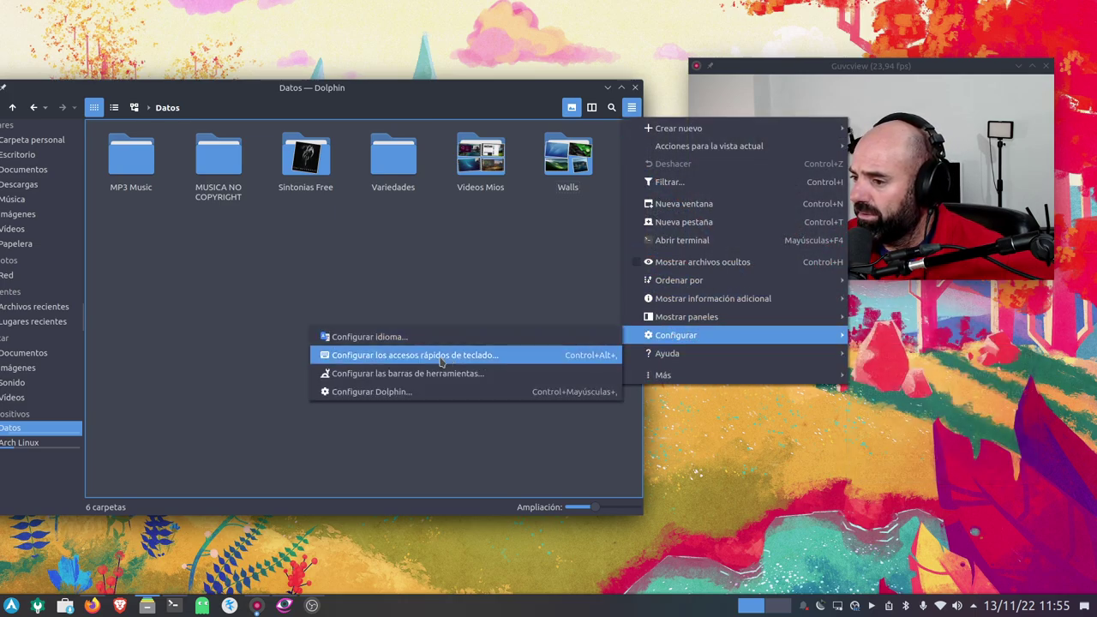
click(384, 394)
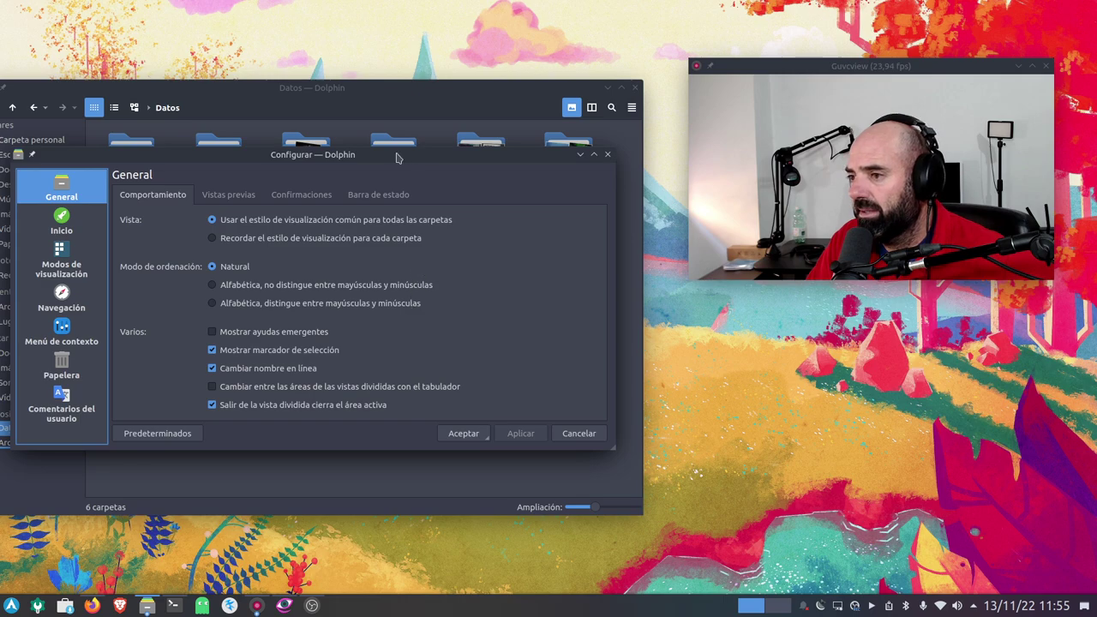
drag(390, 165, 396, 94)
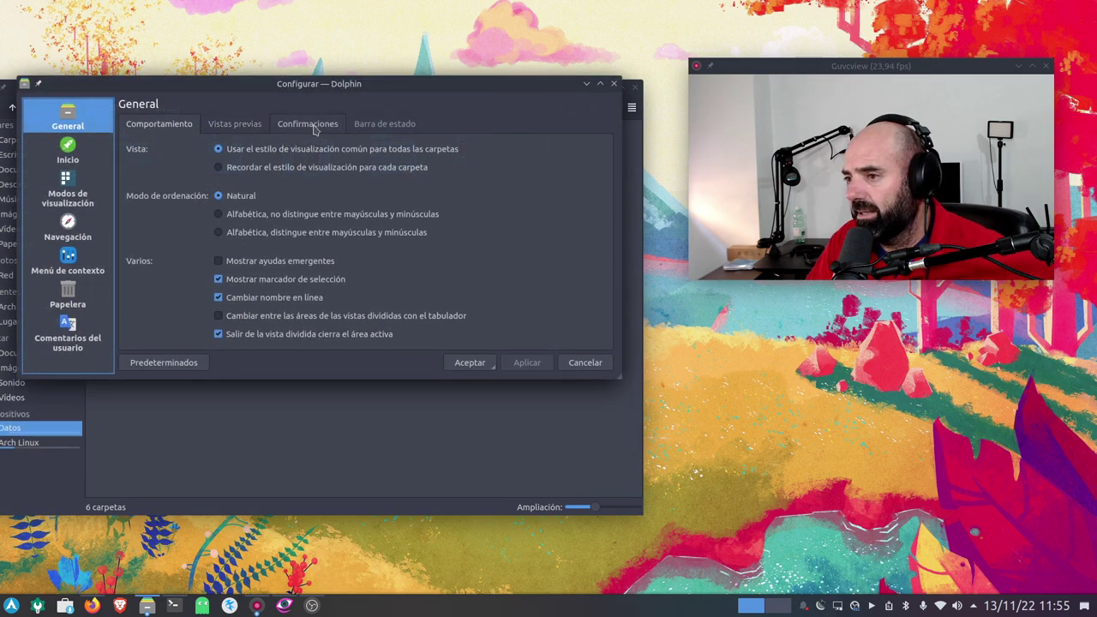
click(389, 125)
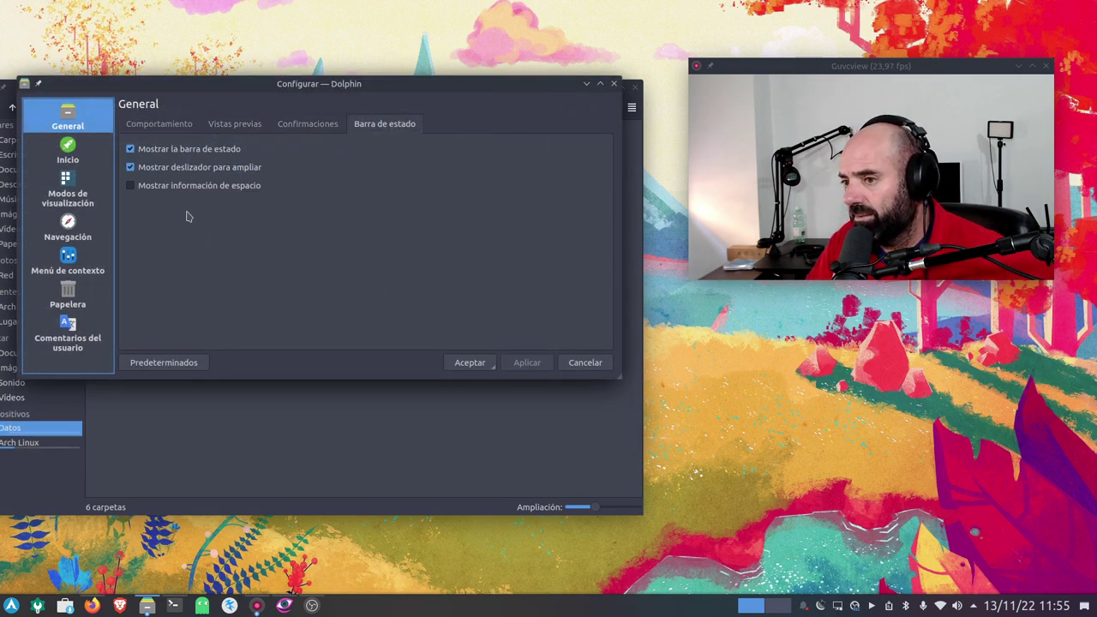
click(131, 187)
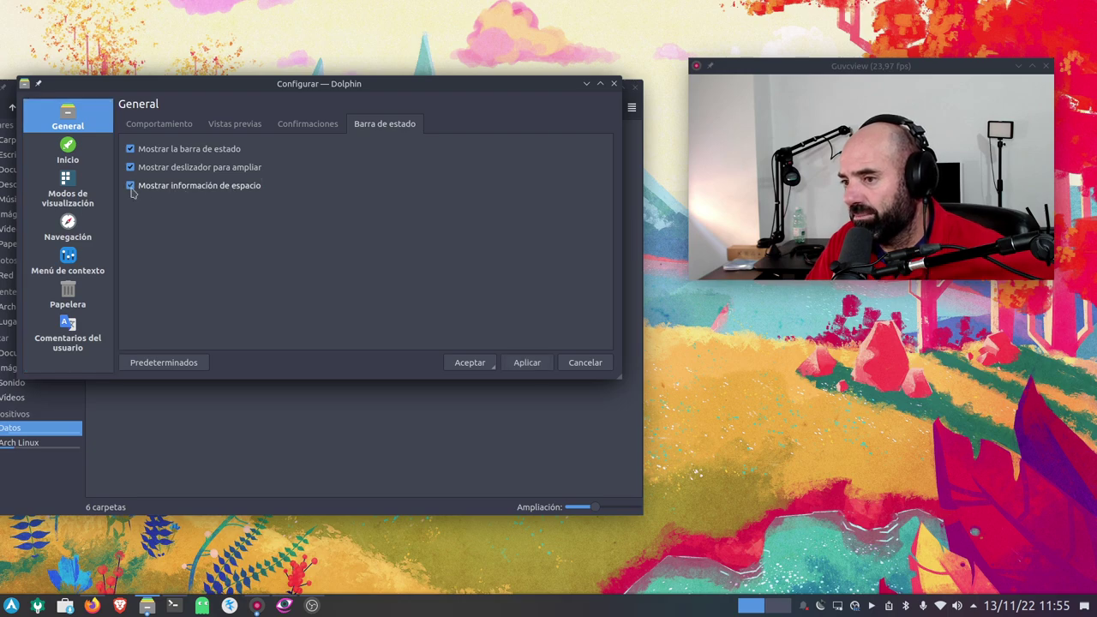
click(527, 363)
click(470, 363)
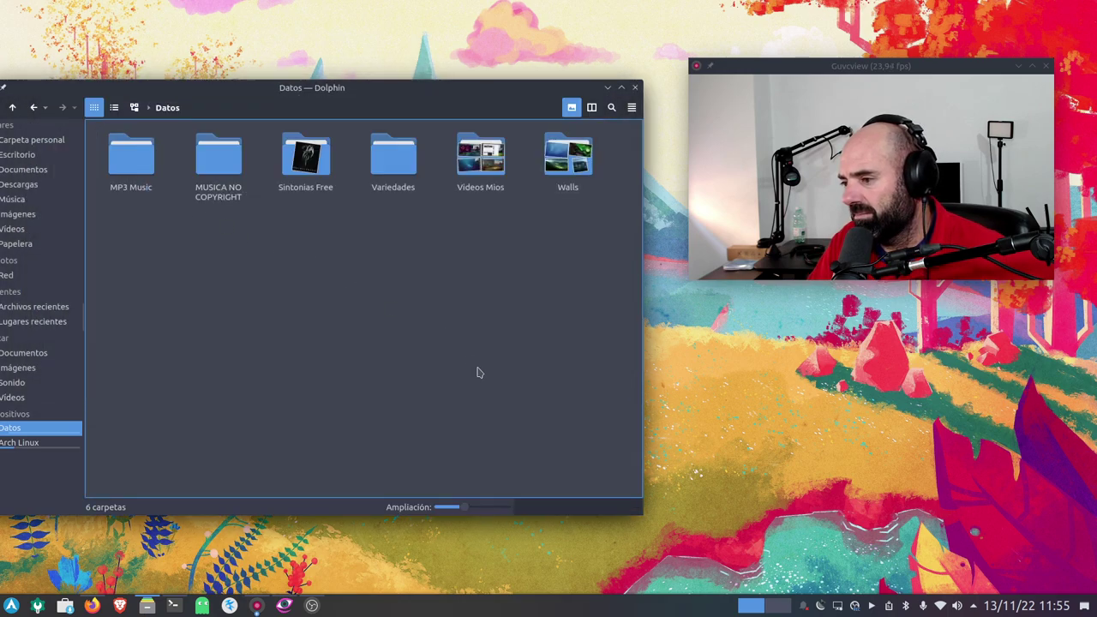
Step: Reopen the file manager on the personal folder and check the free-space information in its status bar
click(635, 88)
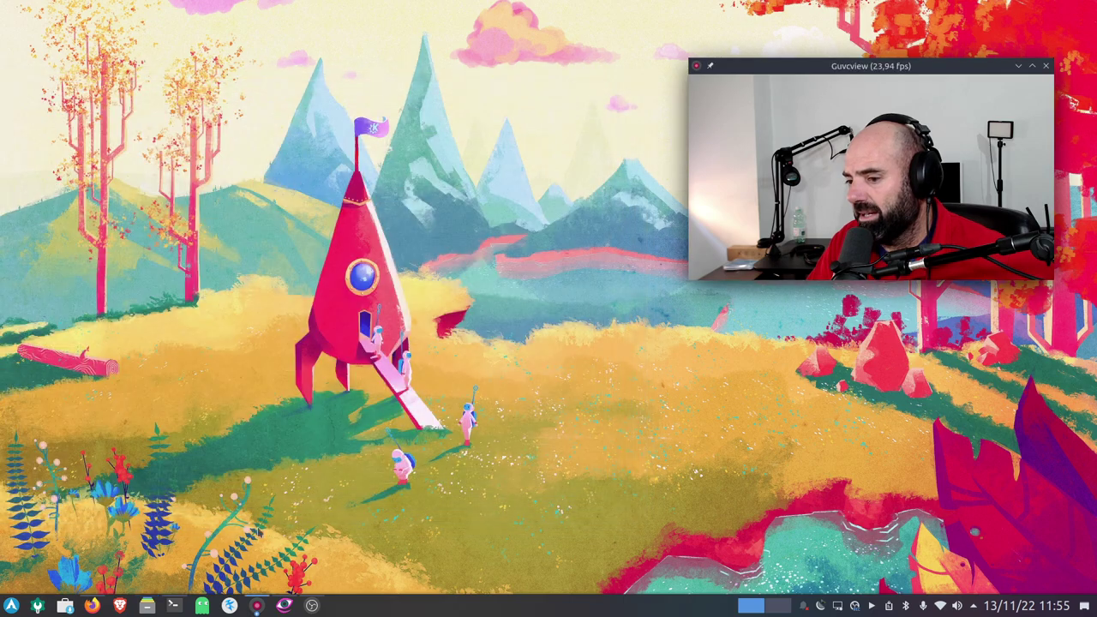
click(146, 605)
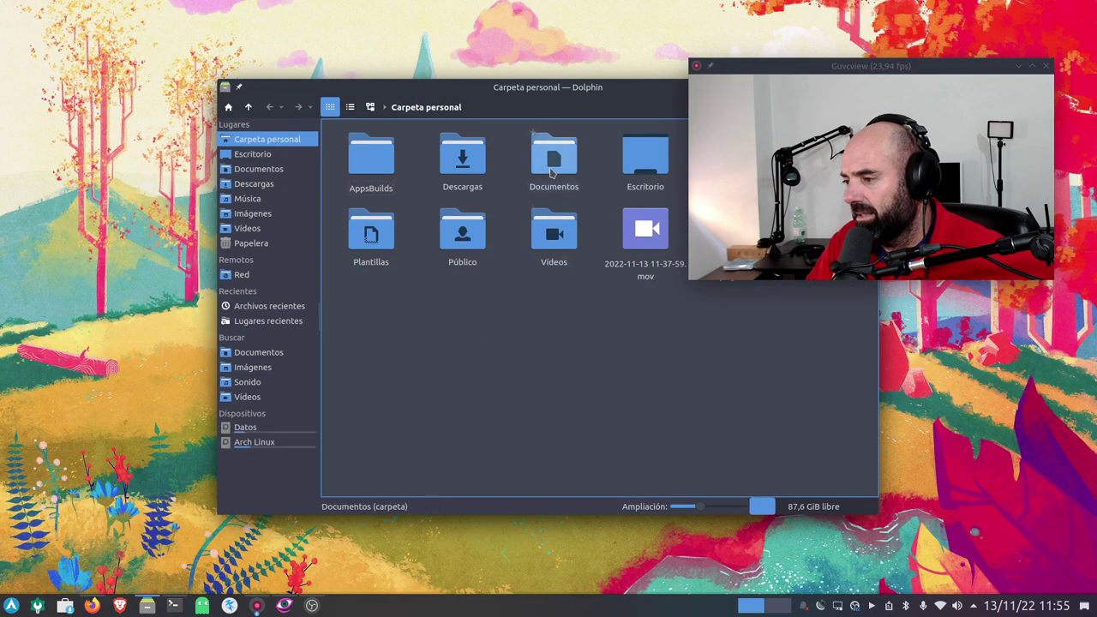
drag(542, 96, 338, 107)
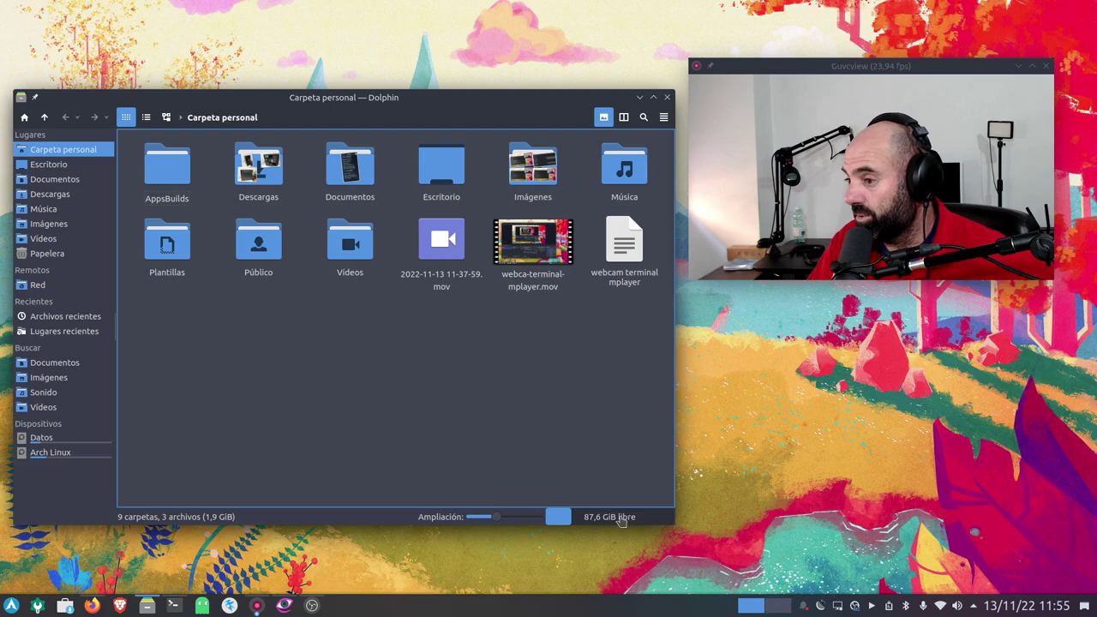
Step: Disable Mostrar información de espacio in the file manager's status bar settings, apply and accept the change
click(663, 117)
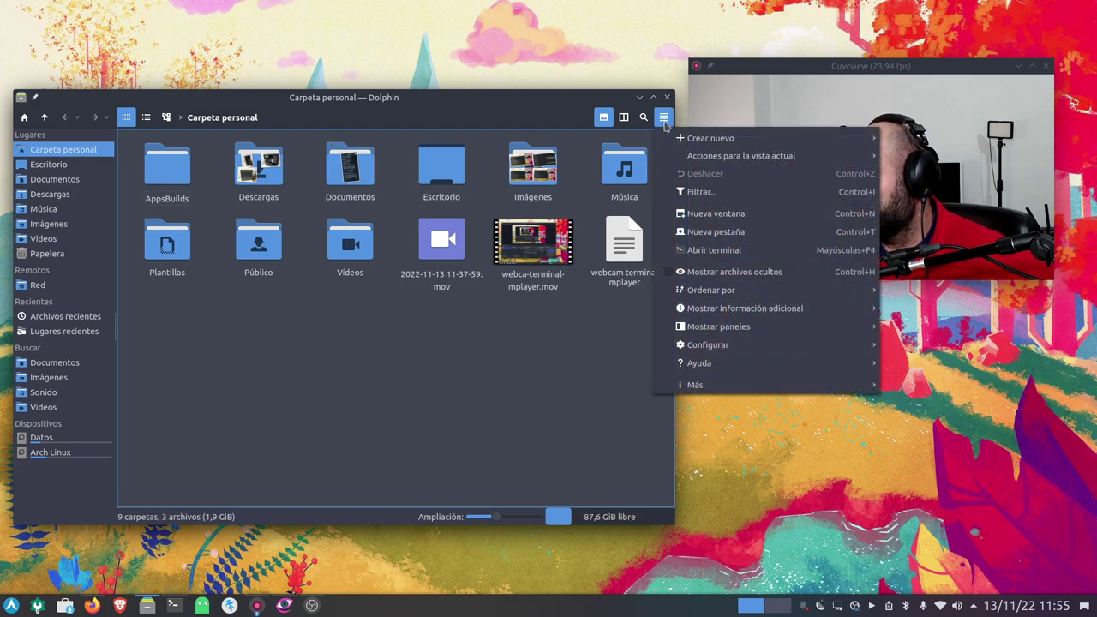
mouse_move(686, 345)
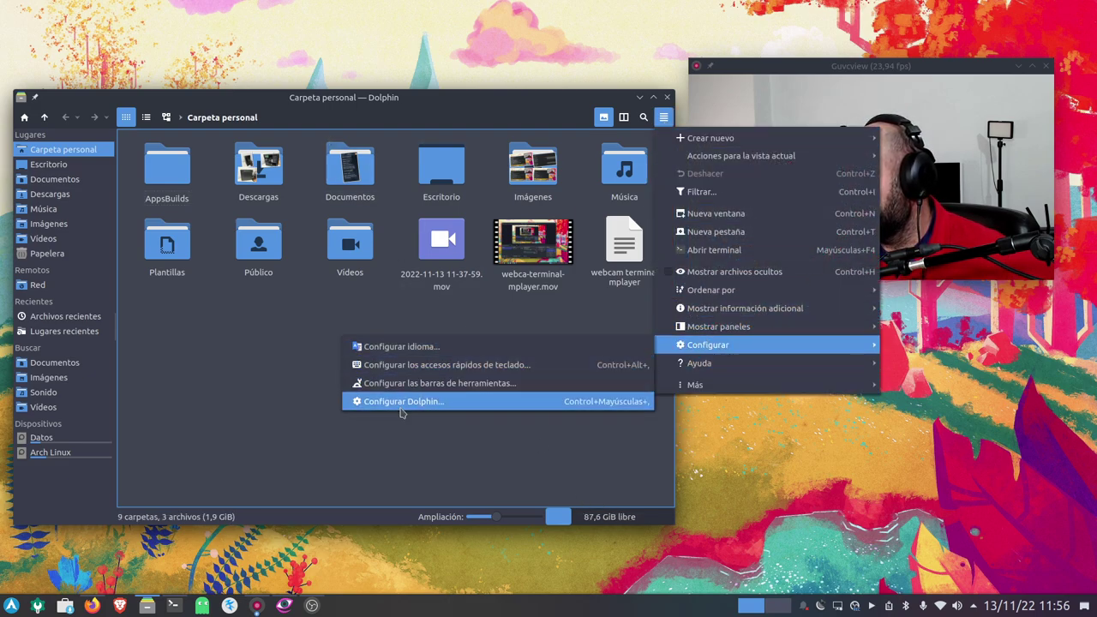
click(409, 402)
click(404, 207)
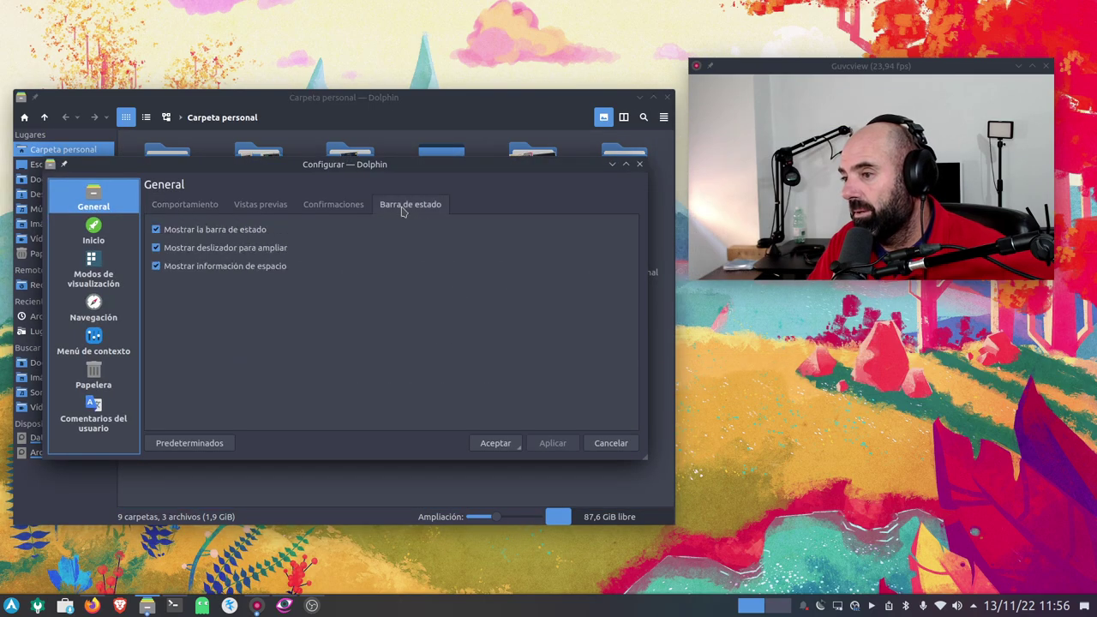
click(197, 269)
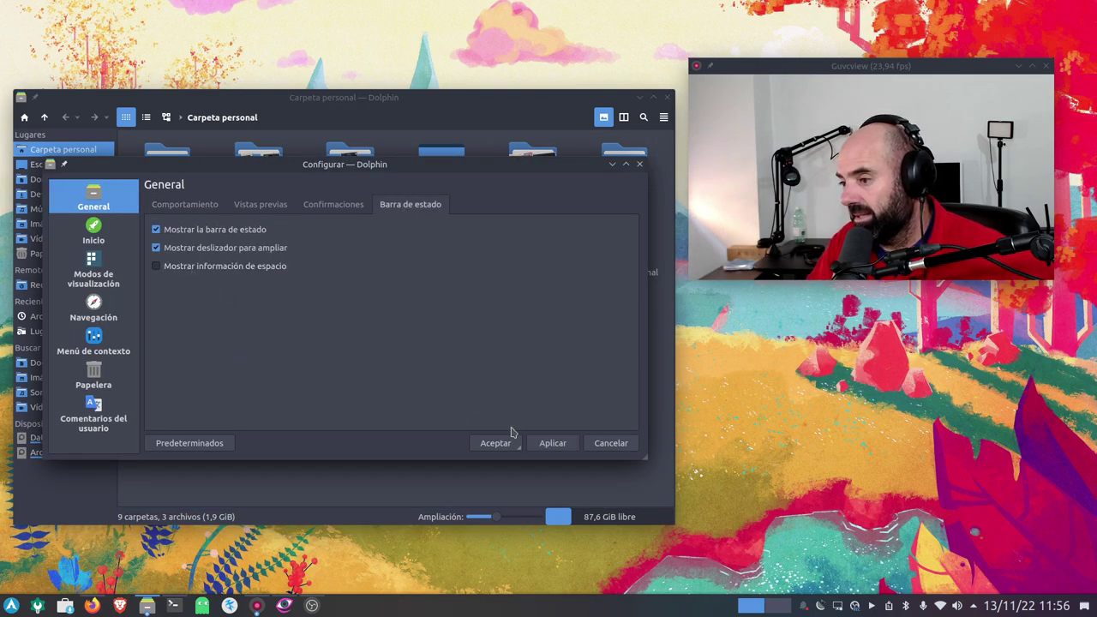
click(553, 446)
click(496, 445)
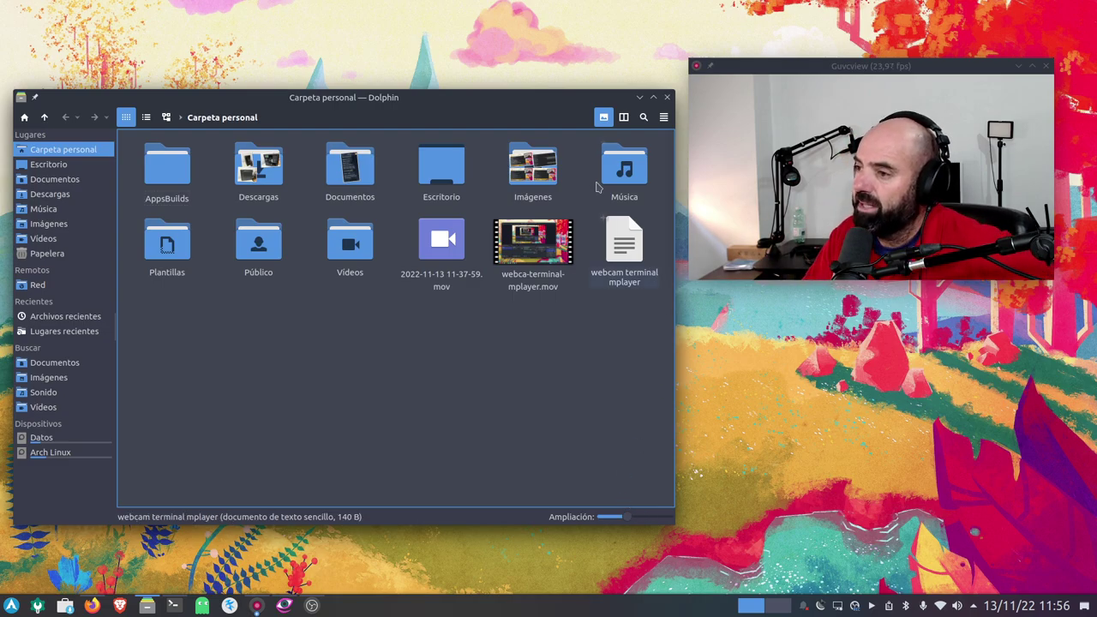
Step: Close the personal folder window, start a fresh file manager window and show the Datos drive in it
click(667, 98)
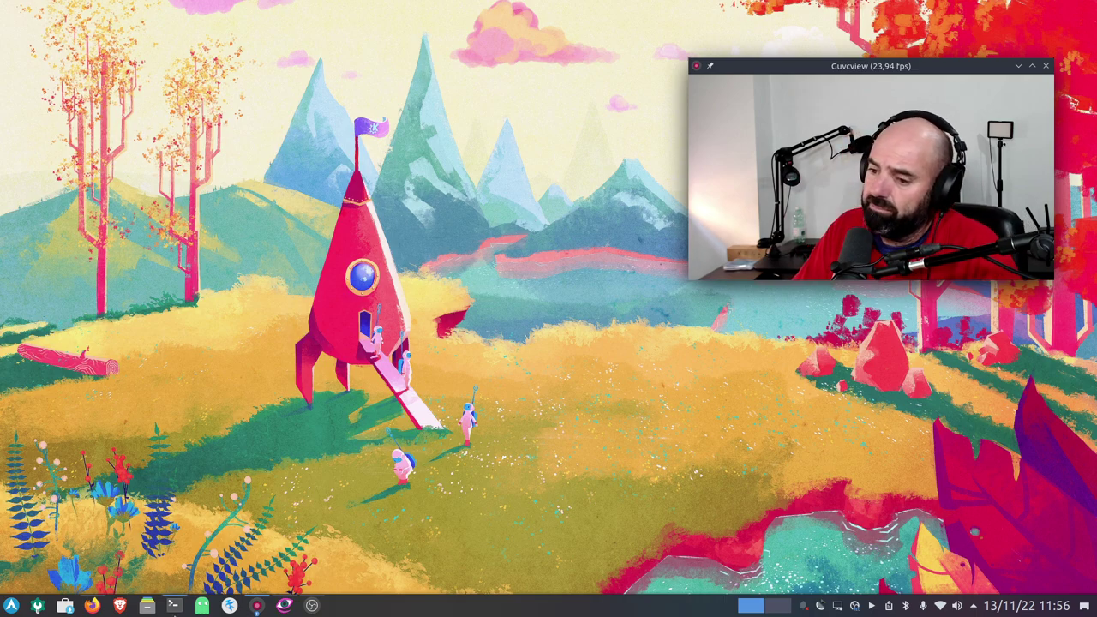
click(150, 609)
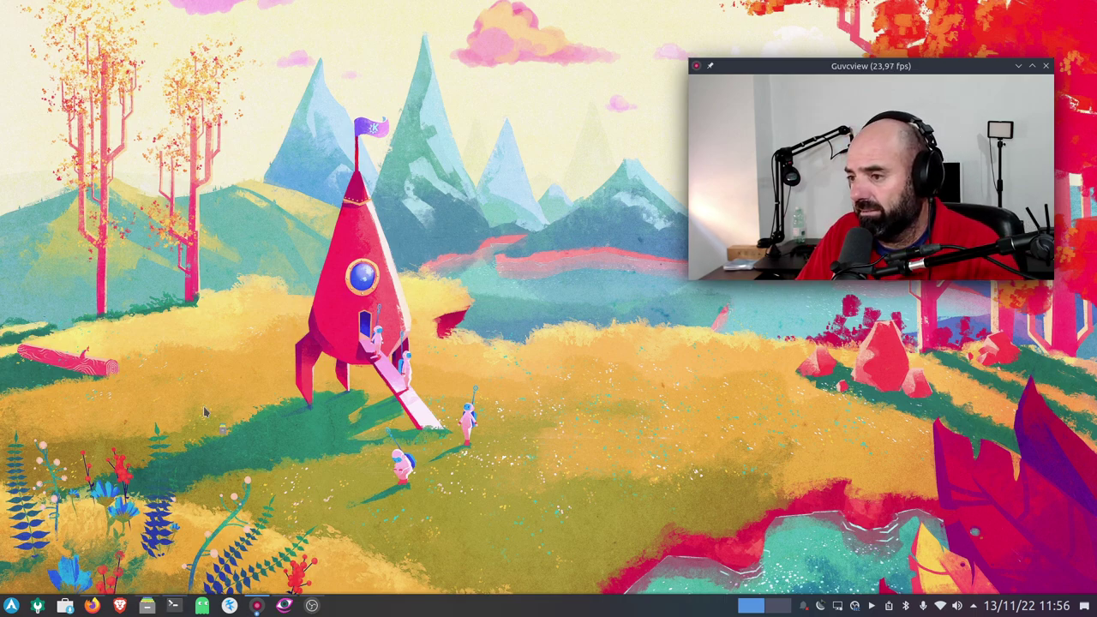
drag(557, 95, 384, 123)
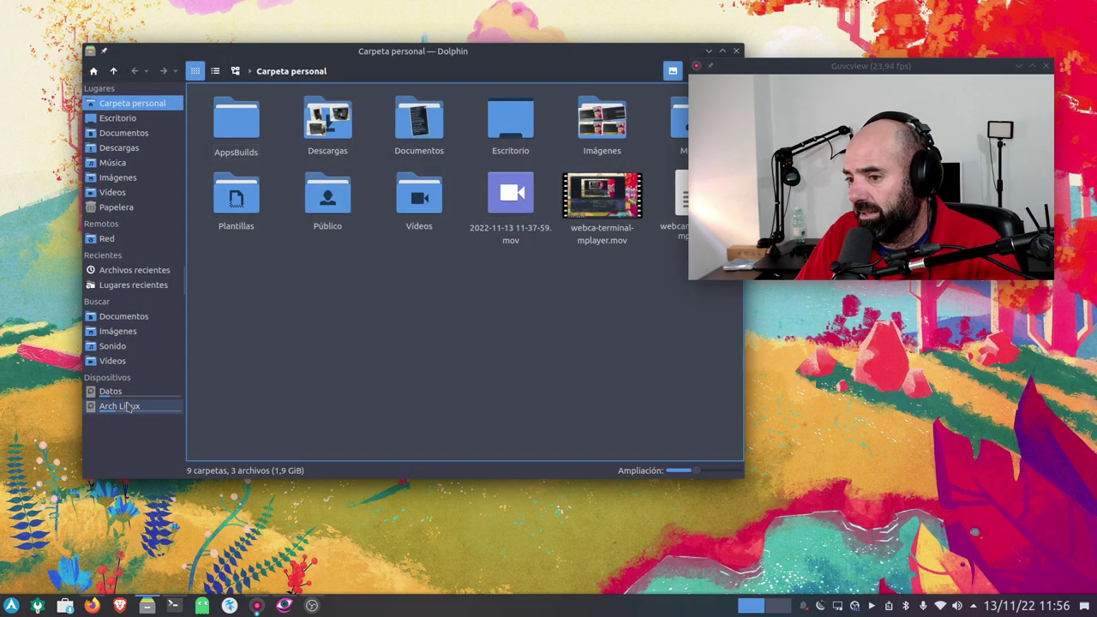
click(128, 393)
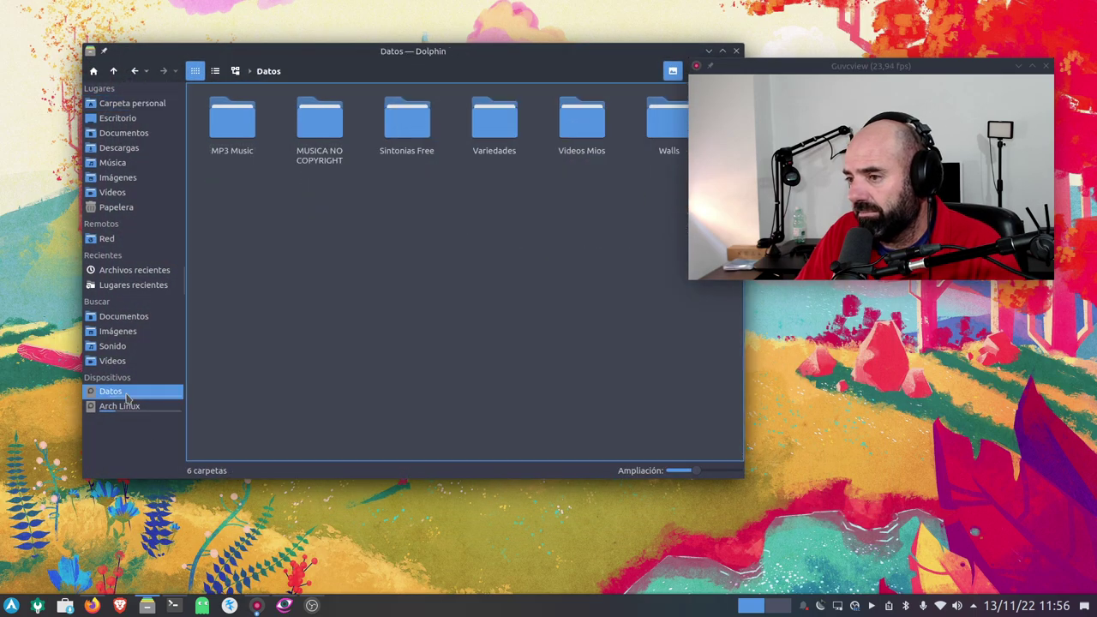
Step: Minimise the file manager, find and launch GParted, and authenticate with the administrator password
click(708, 53)
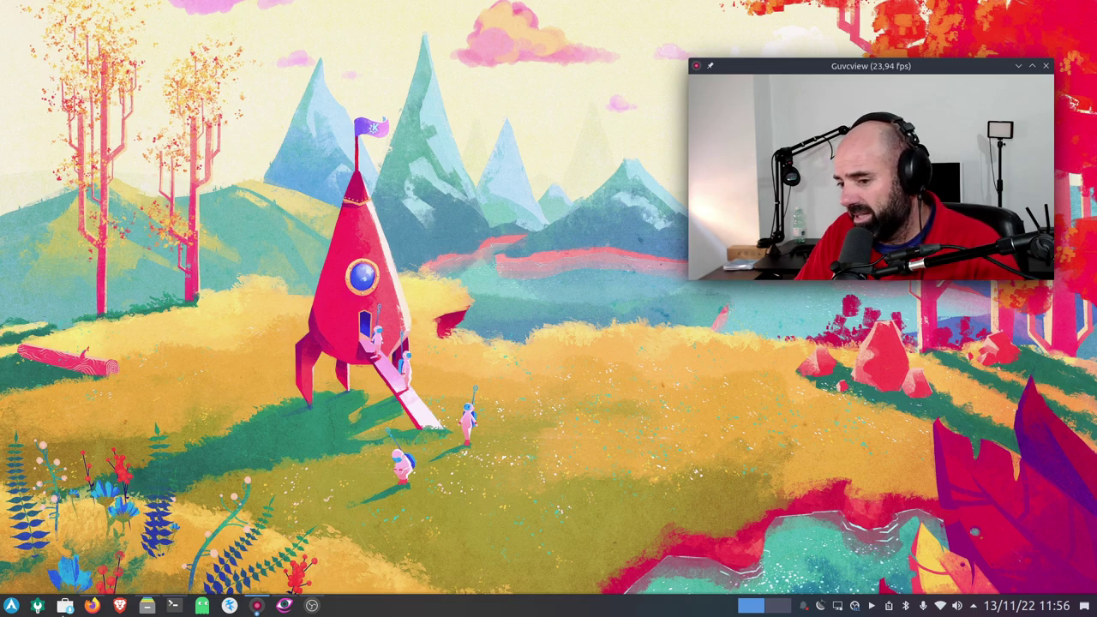
click(12, 606)
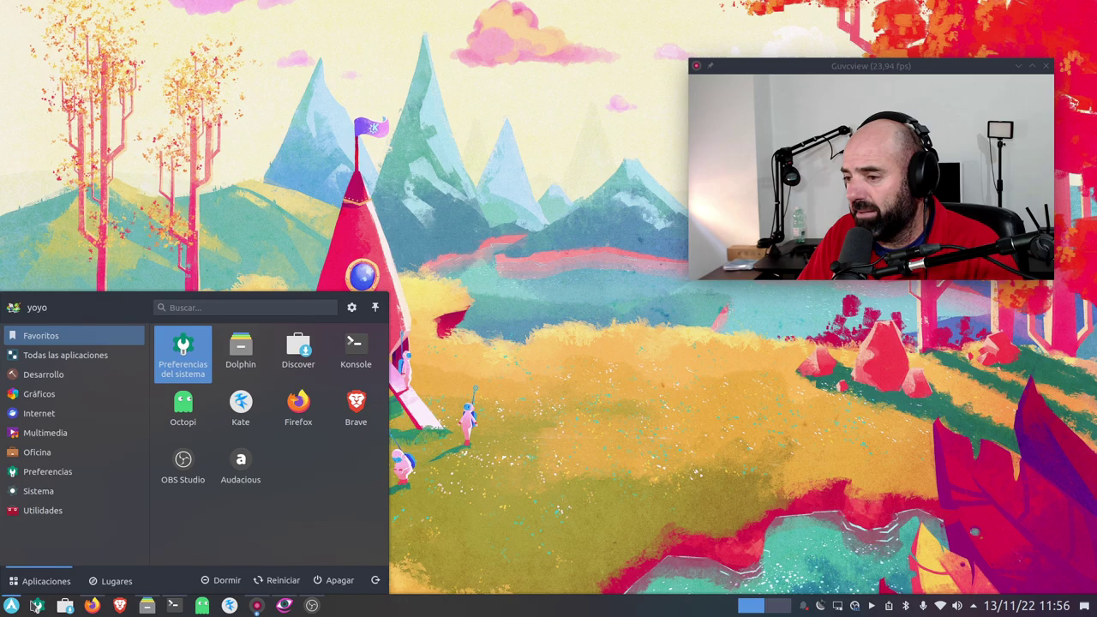
click(212, 311)
text(gpar)
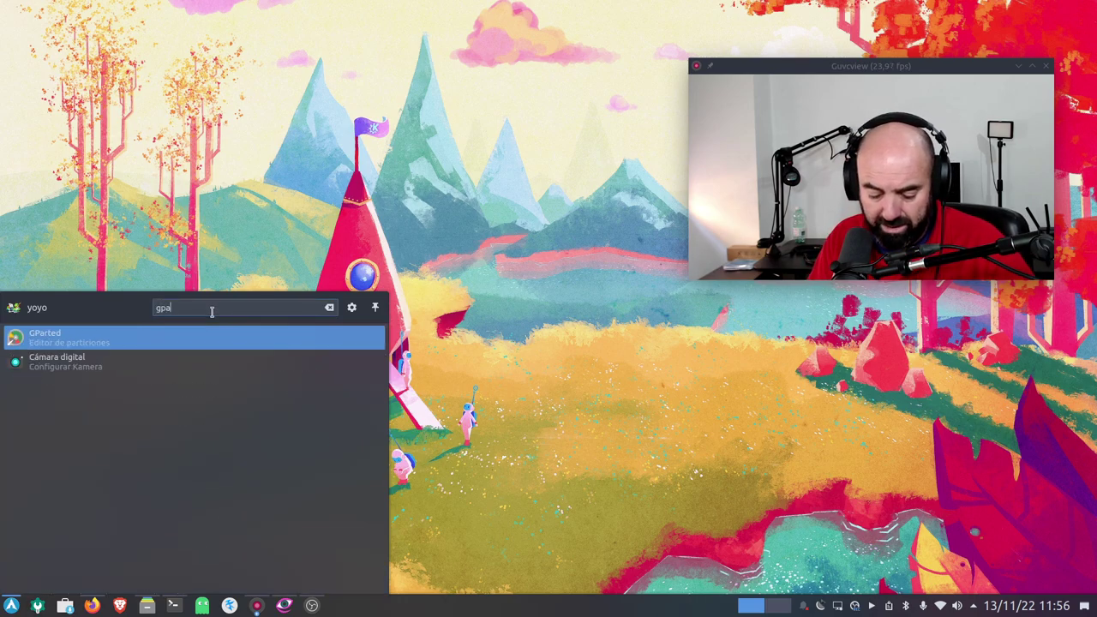
click(153, 337)
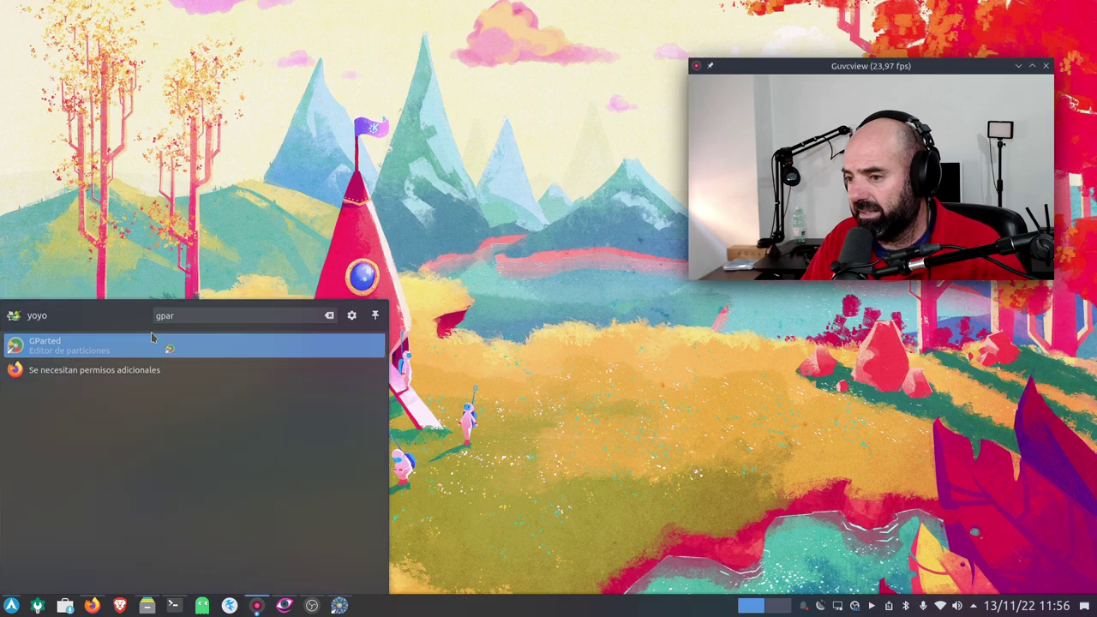
text(••)
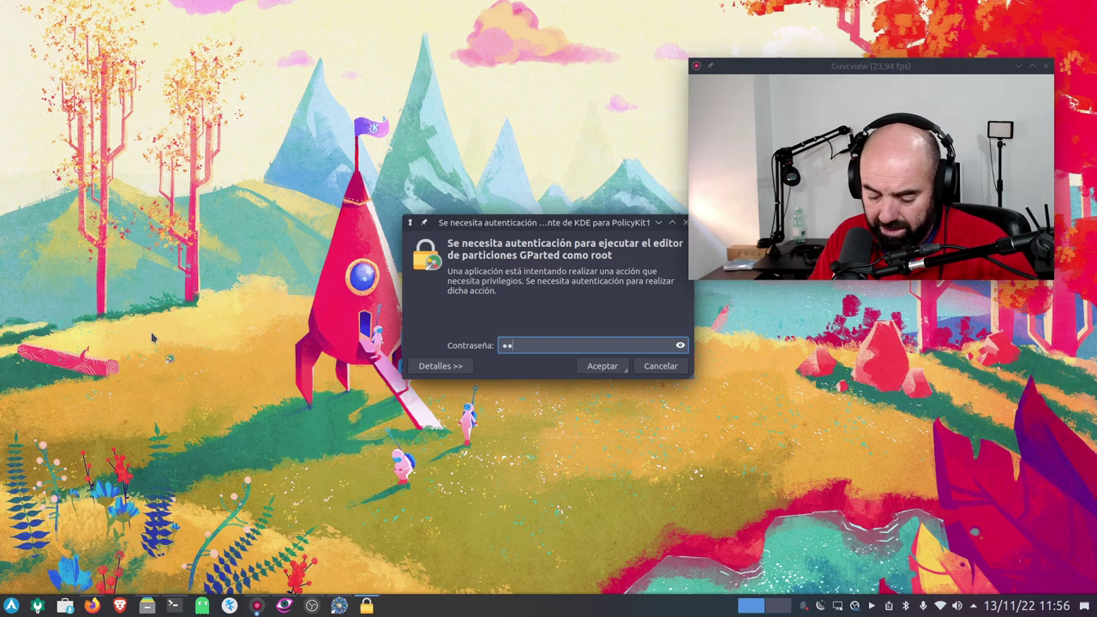
text(•••••••••)
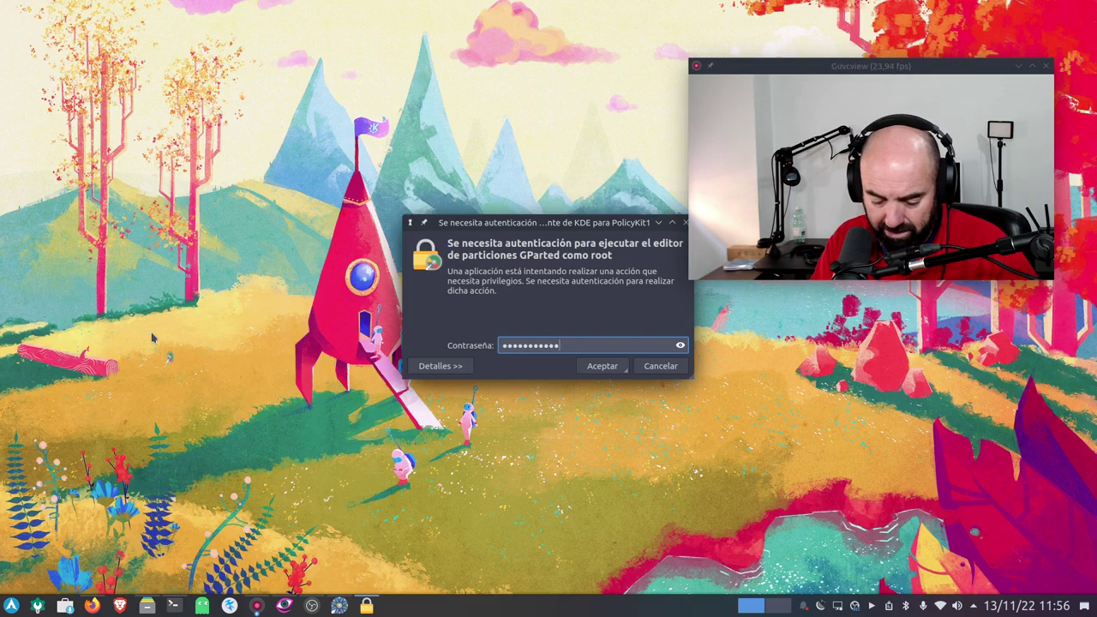
key(Return)
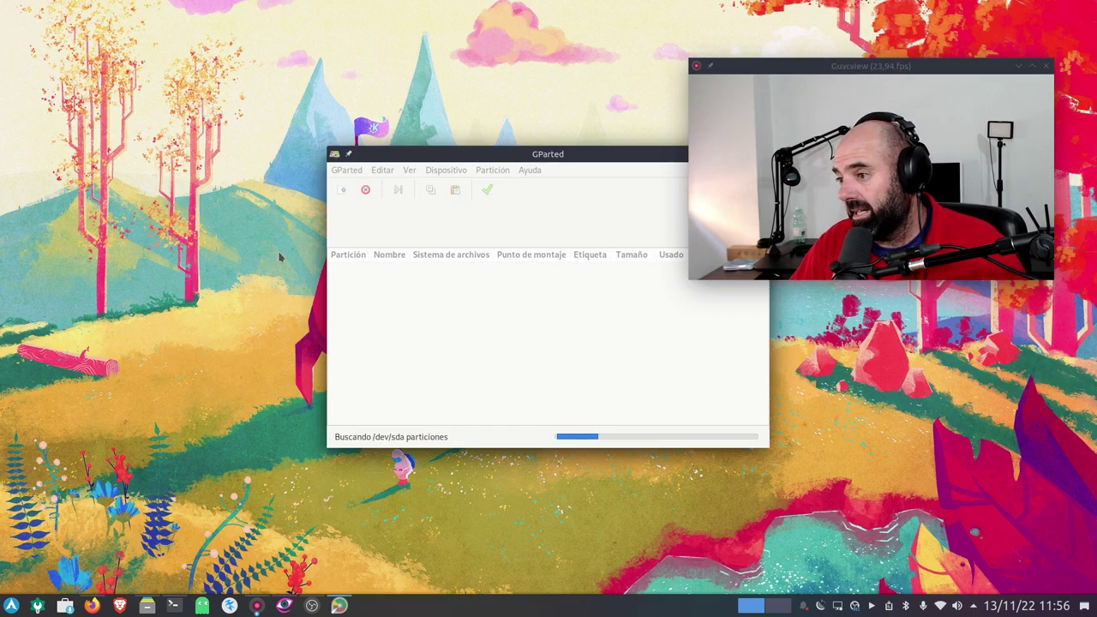
Step: Move the GParted window clear of the webcam view and widen it to show all partition columns
drag(543, 161, 257, 120)
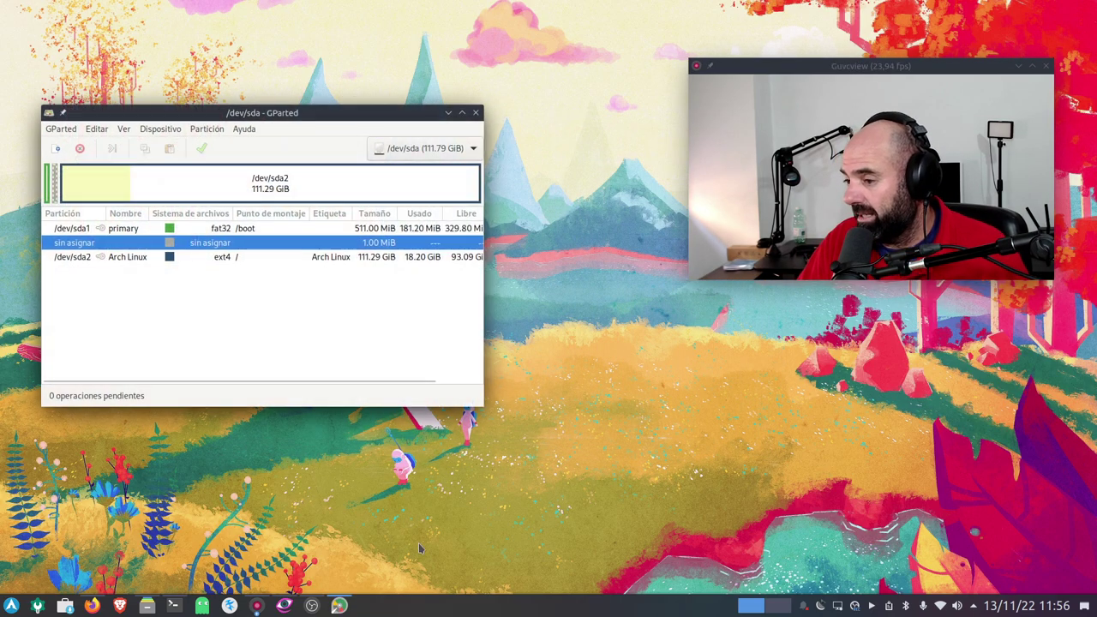
drag(493, 404, 660, 414)
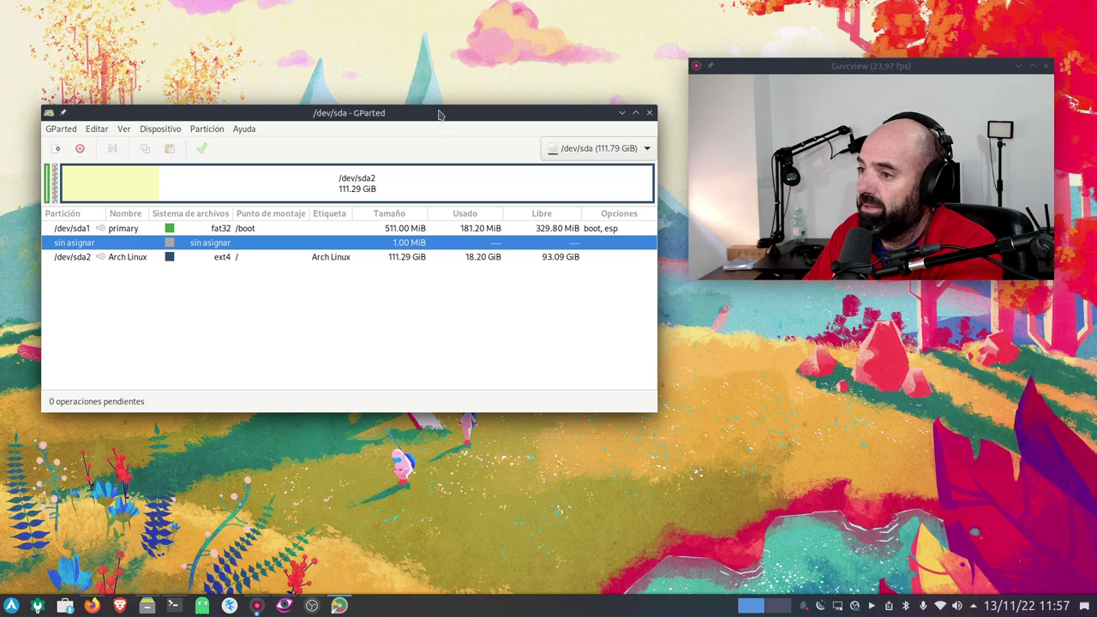
drag(439, 114, 439, 73)
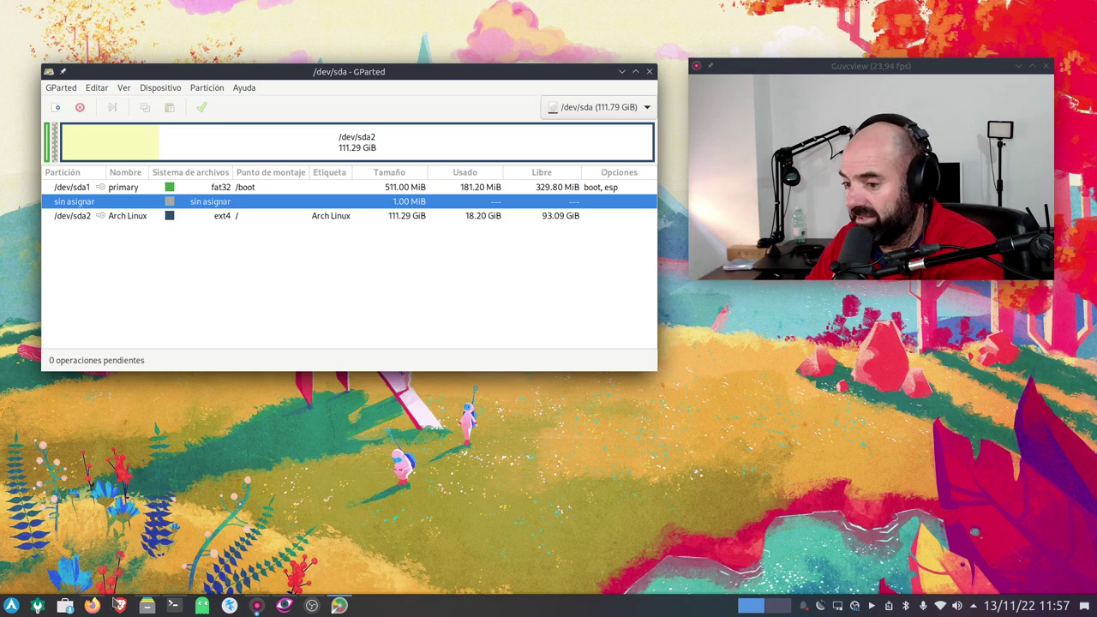
Step: Inspect the boot folder of the Arch Linux drive in the file manager, including EFI/BOOT, and minimise the window from the boot folder
click(146, 605)
click(120, 410)
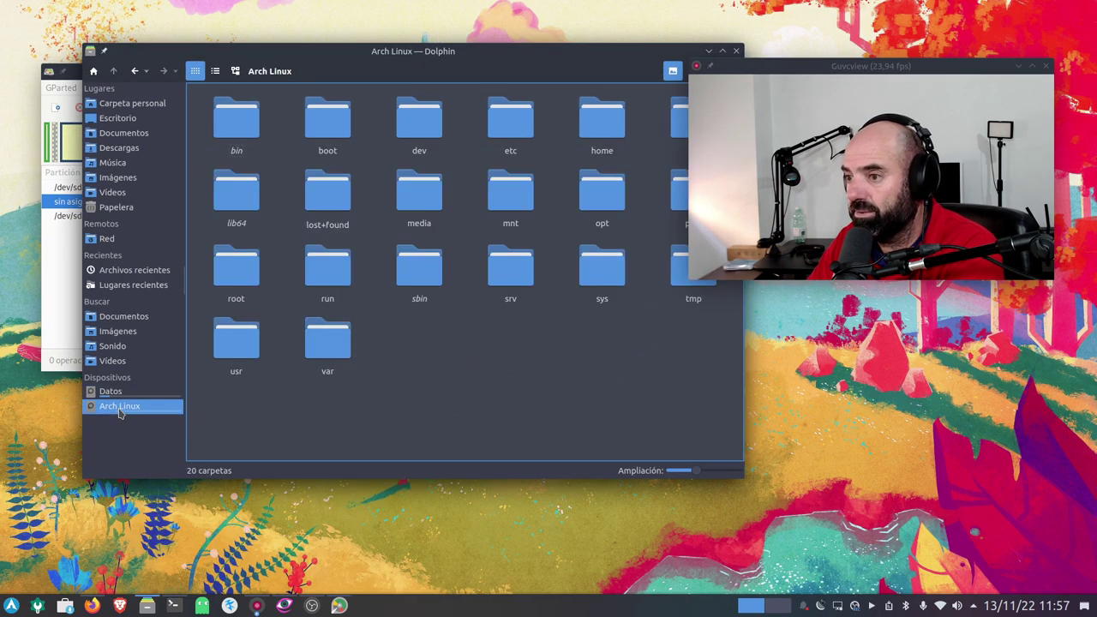
click(335, 122)
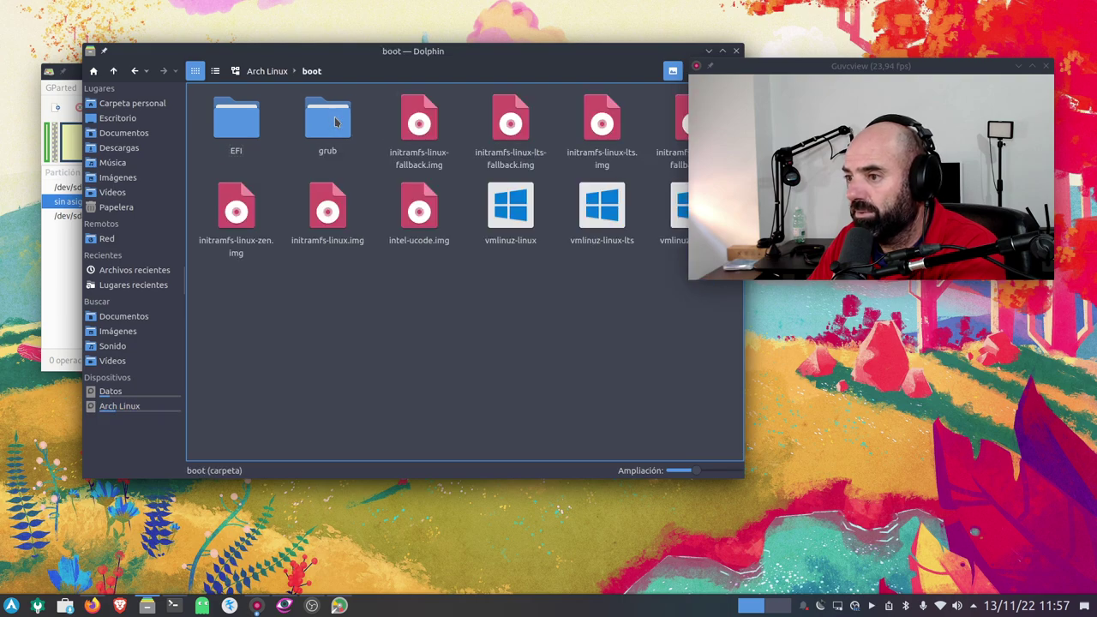
click(244, 127)
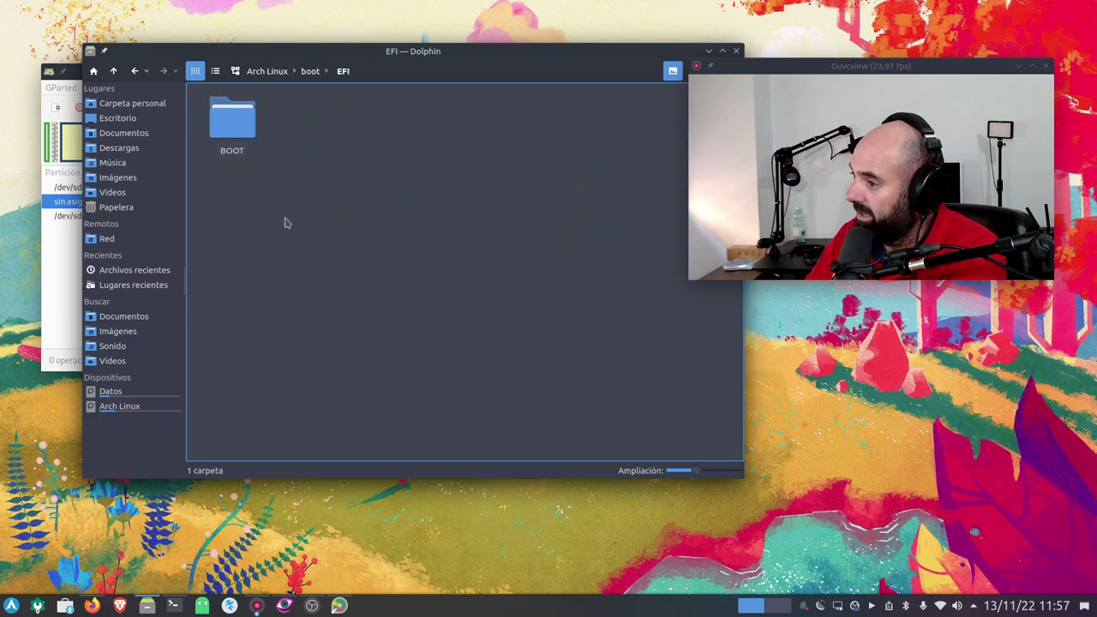
click(233, 124)
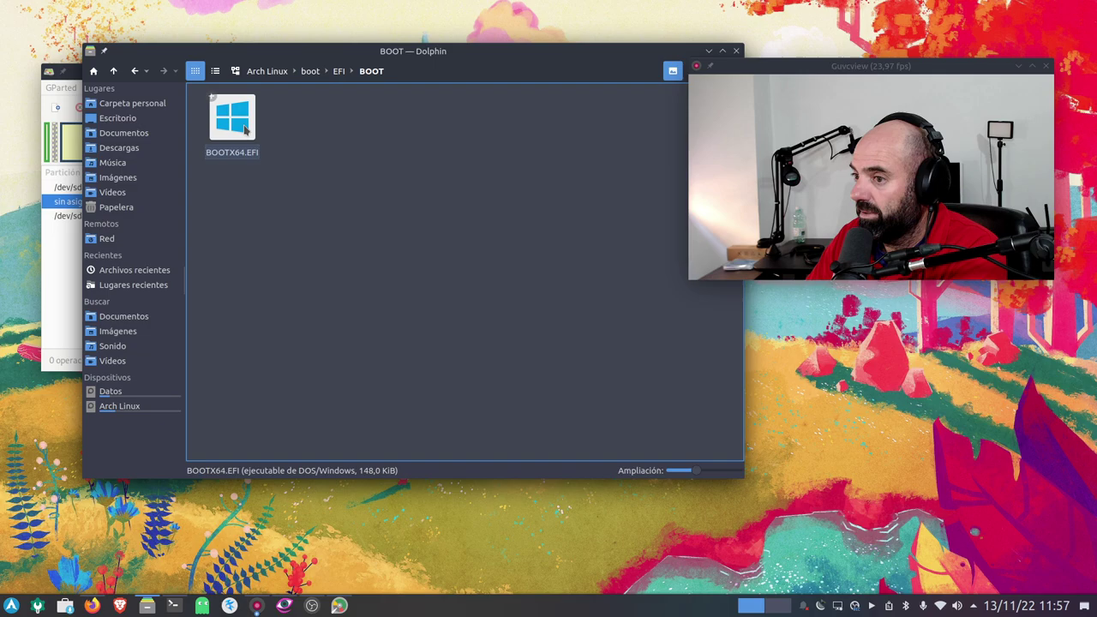
click(309, 72)
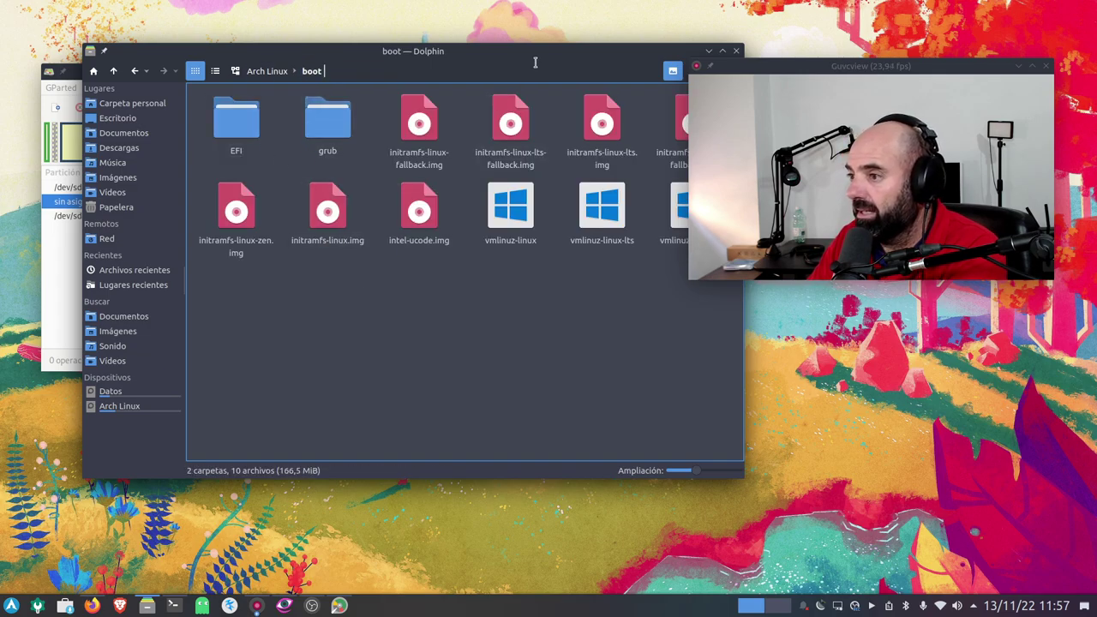
drag(532, 50, 495, 210)
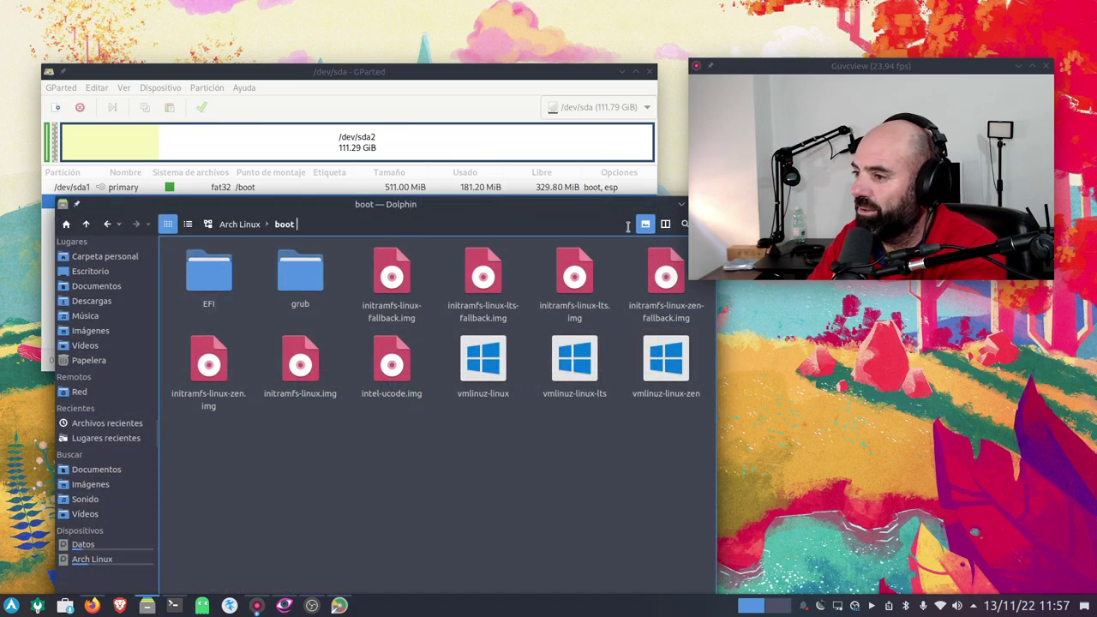
click(682, 203)
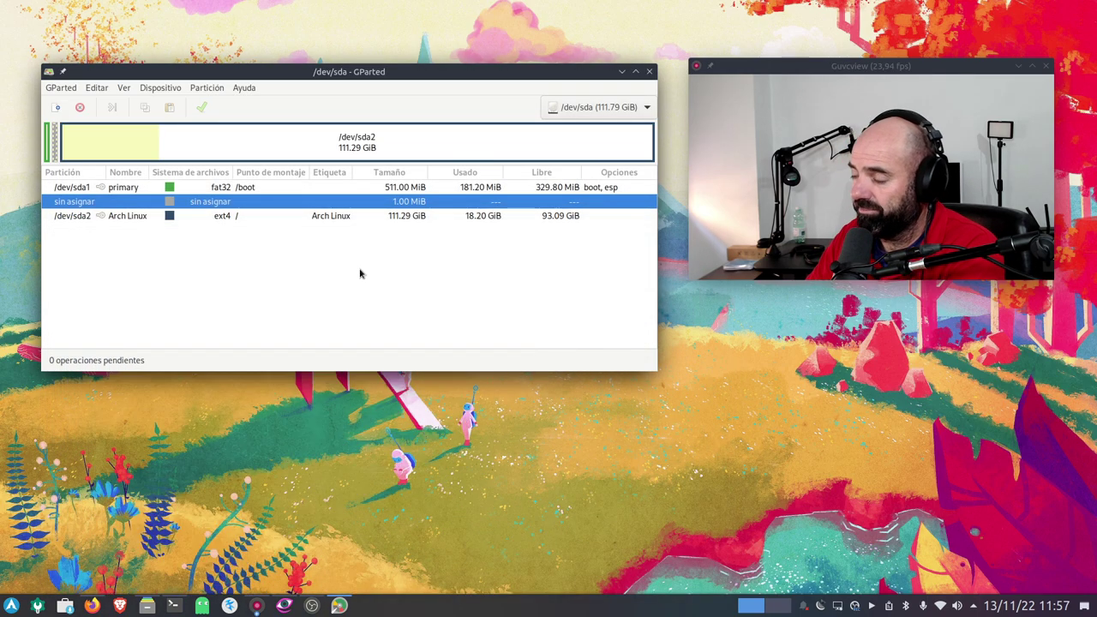
Step: Check the actions available for the /dev/sda2 partition in GParted and compare its label with the file manager's device list
click(132, 216)
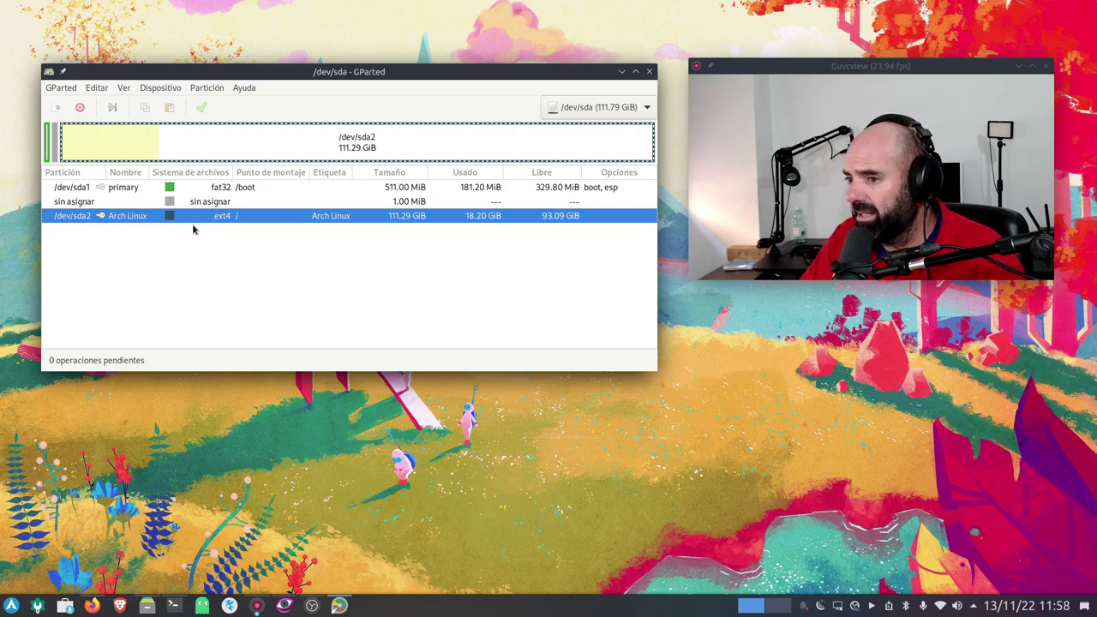
right_click(329, 217)
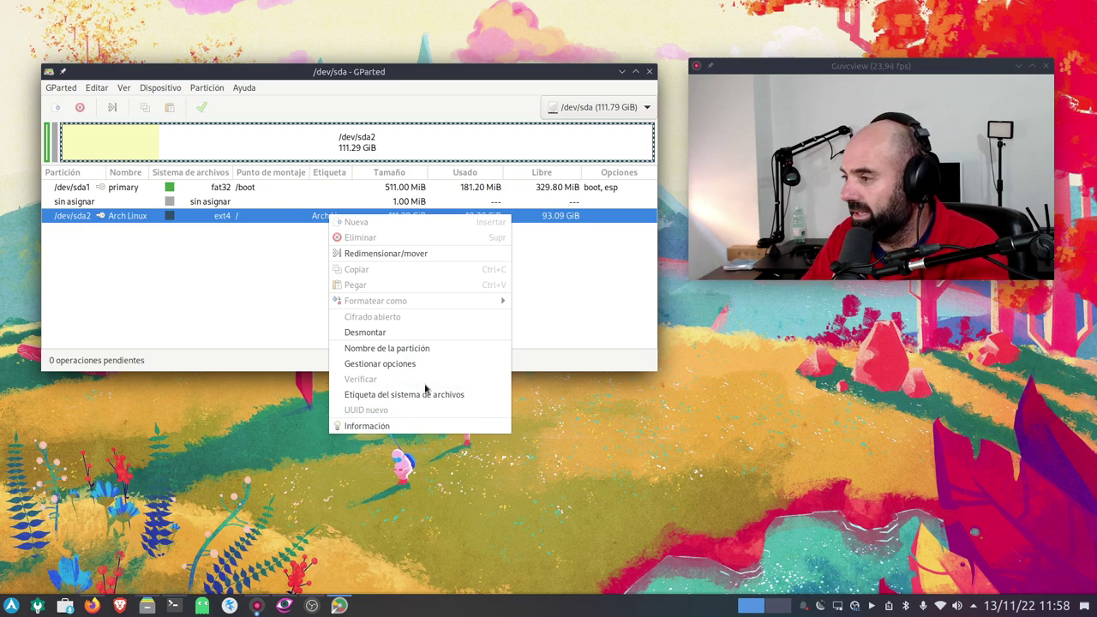
click(155, 274)
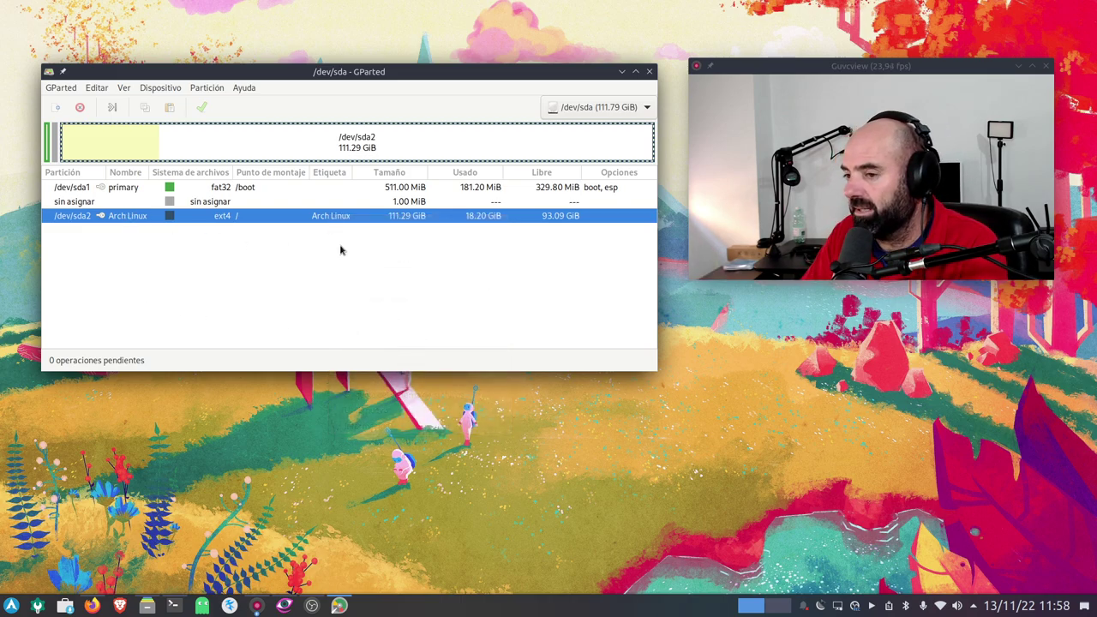
click(146, 605)
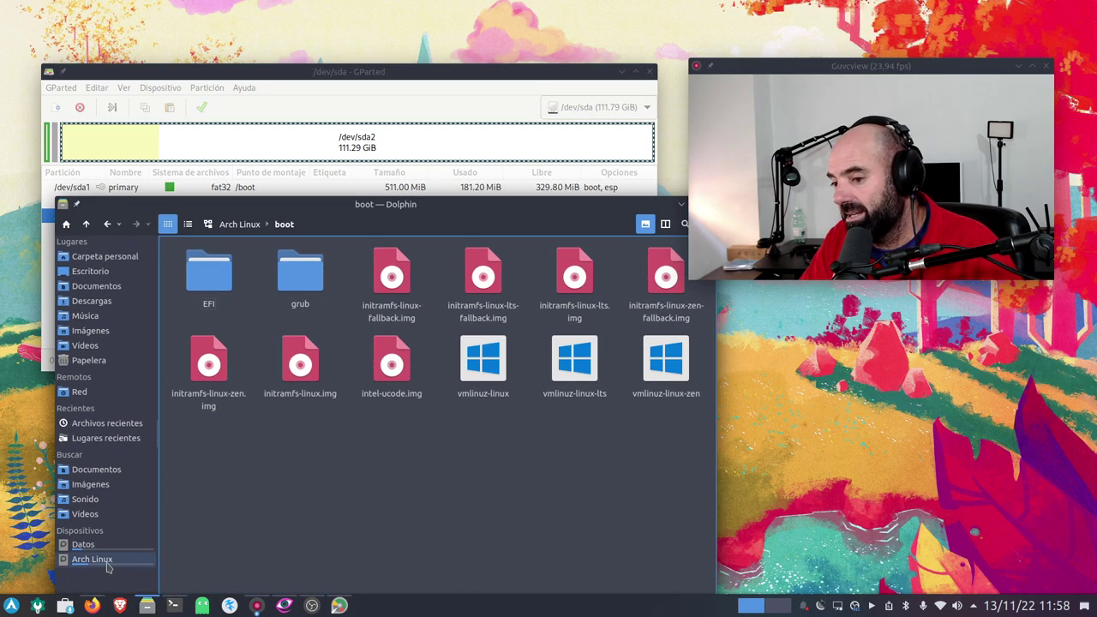
drag(616, 207, 511, 246)
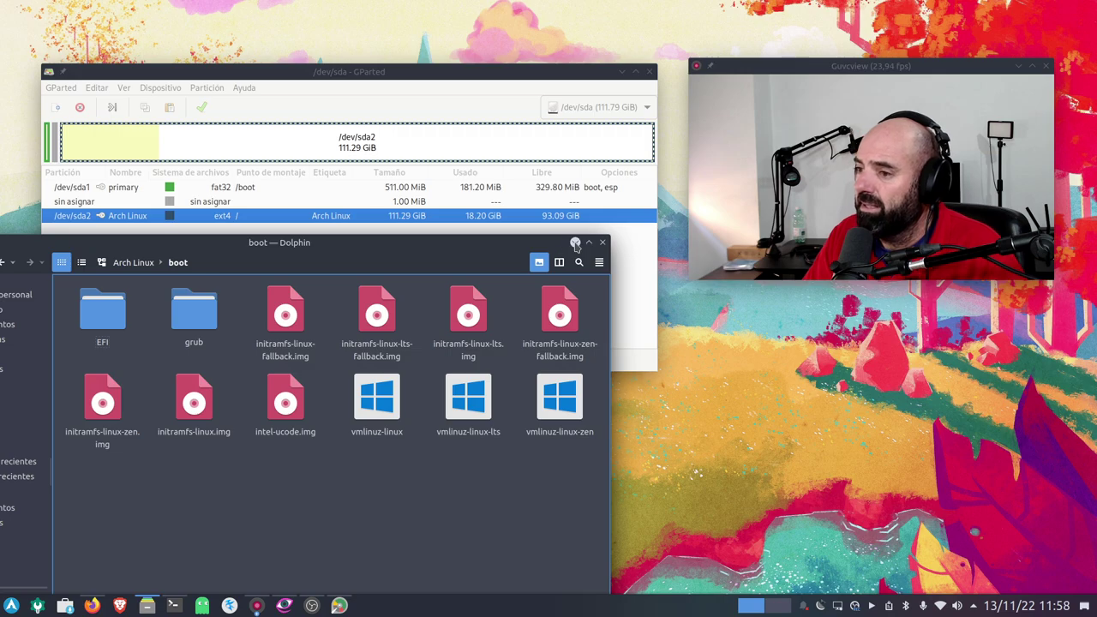
click(575, 242)
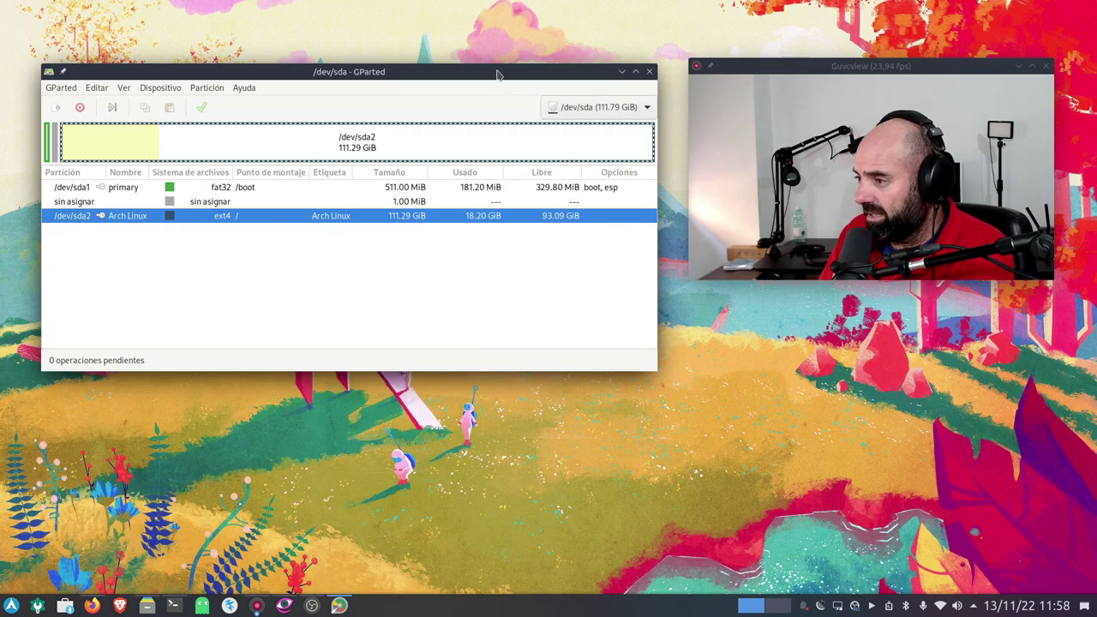
Step: Switch GParted to the /dev/sdb disk and select its Datos partition to view the mount point
click(583, 110)
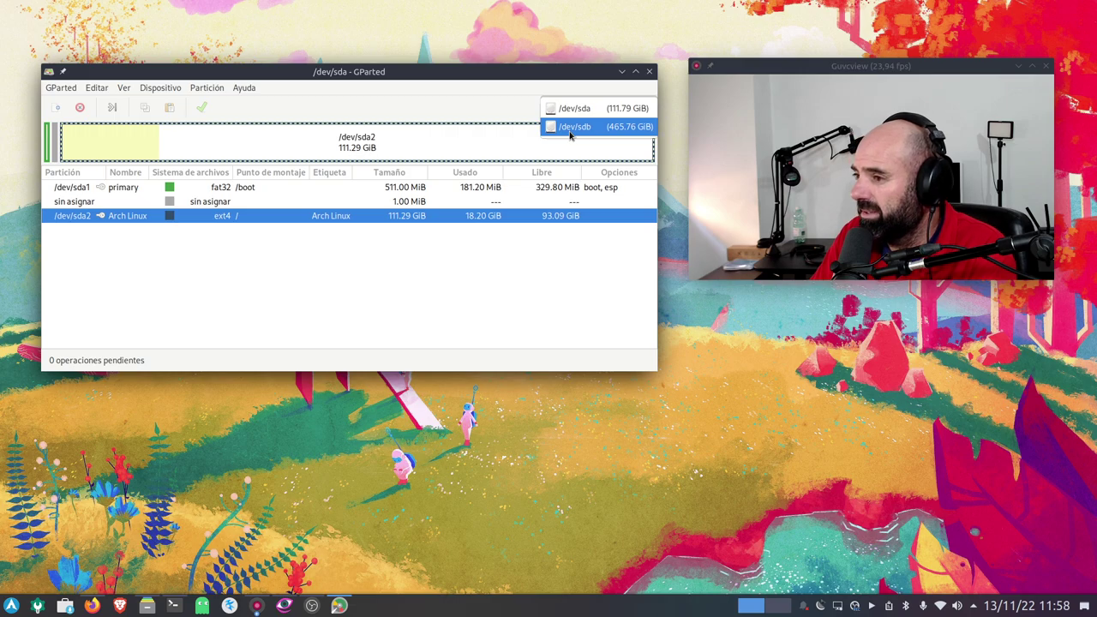
click(570, 129)
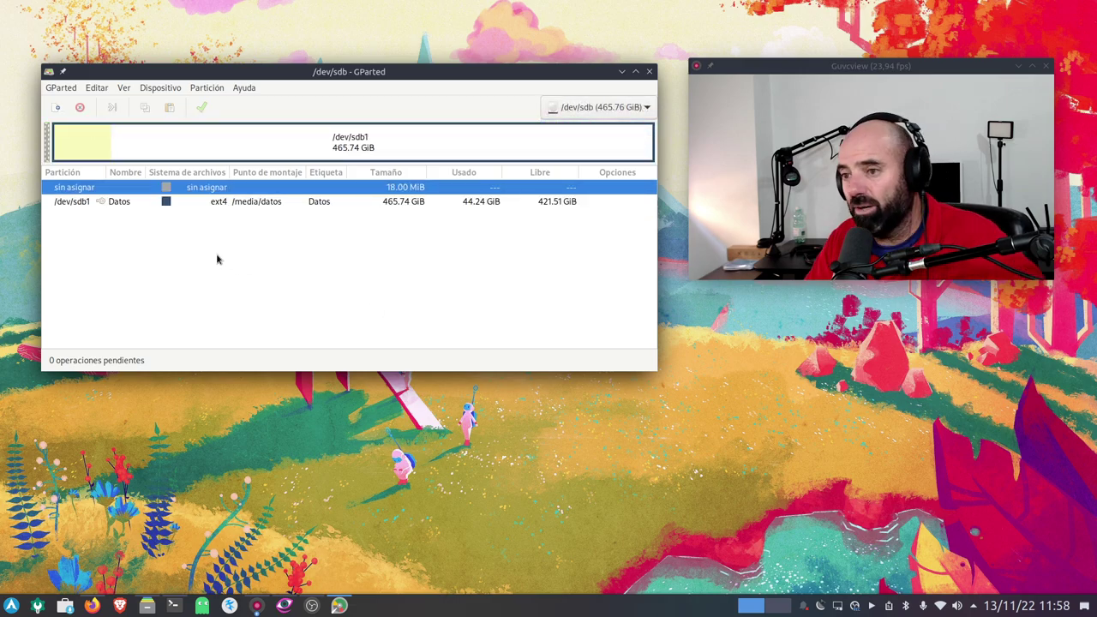
click(237, 204)
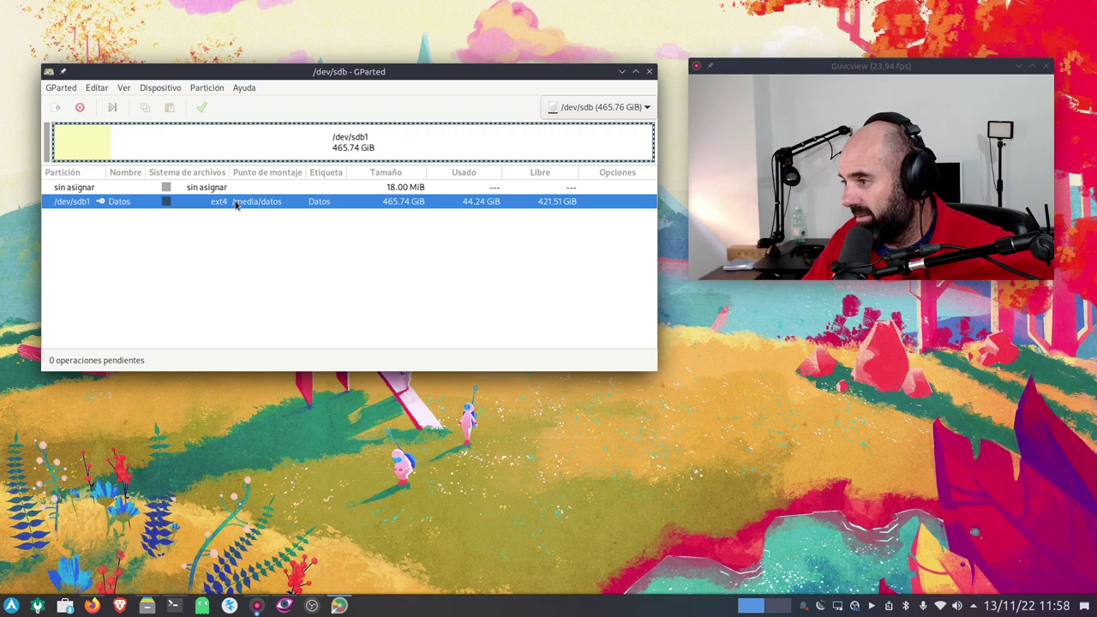
Step: Bring back the file manager and show the etc folder of the Arch Linux drive with its window fully in view
click(146, 605)
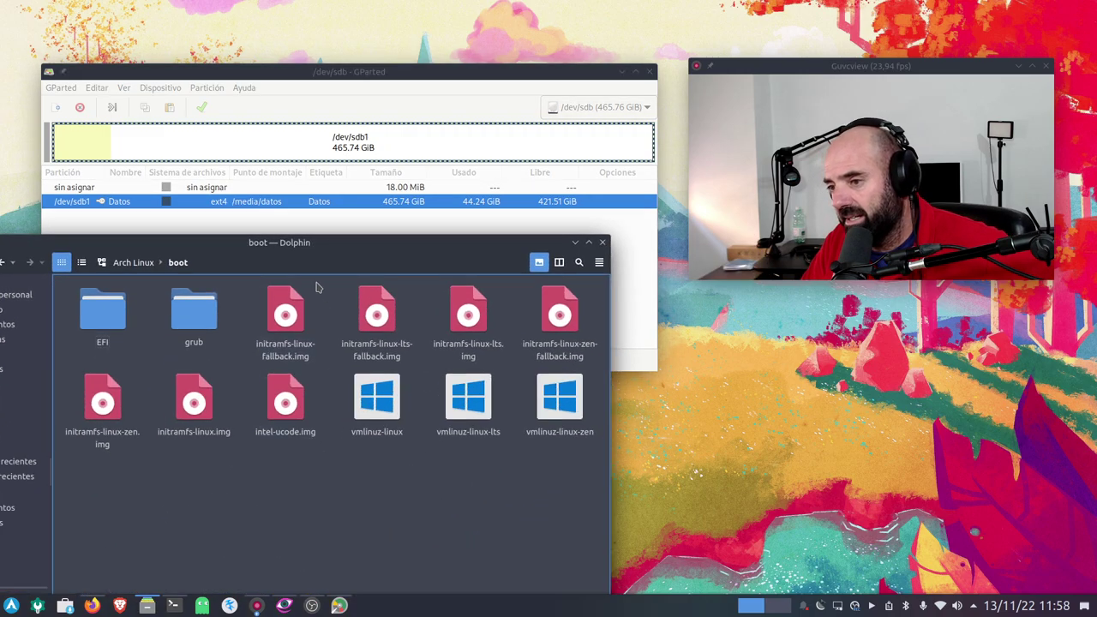
drag(288, 249, 468, 247)
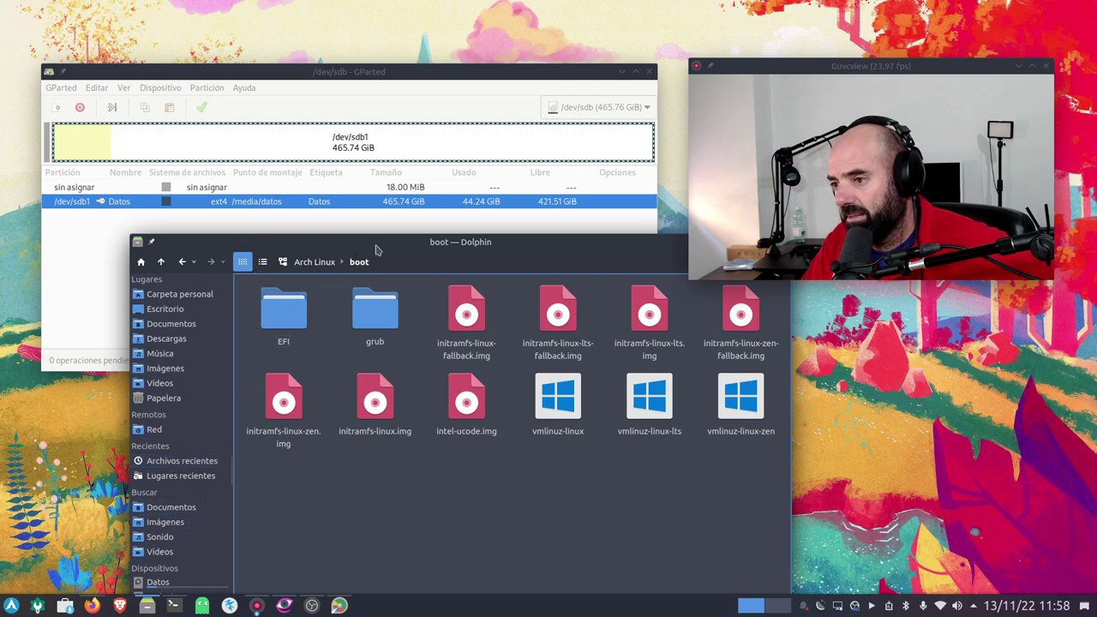
click(314, 261)
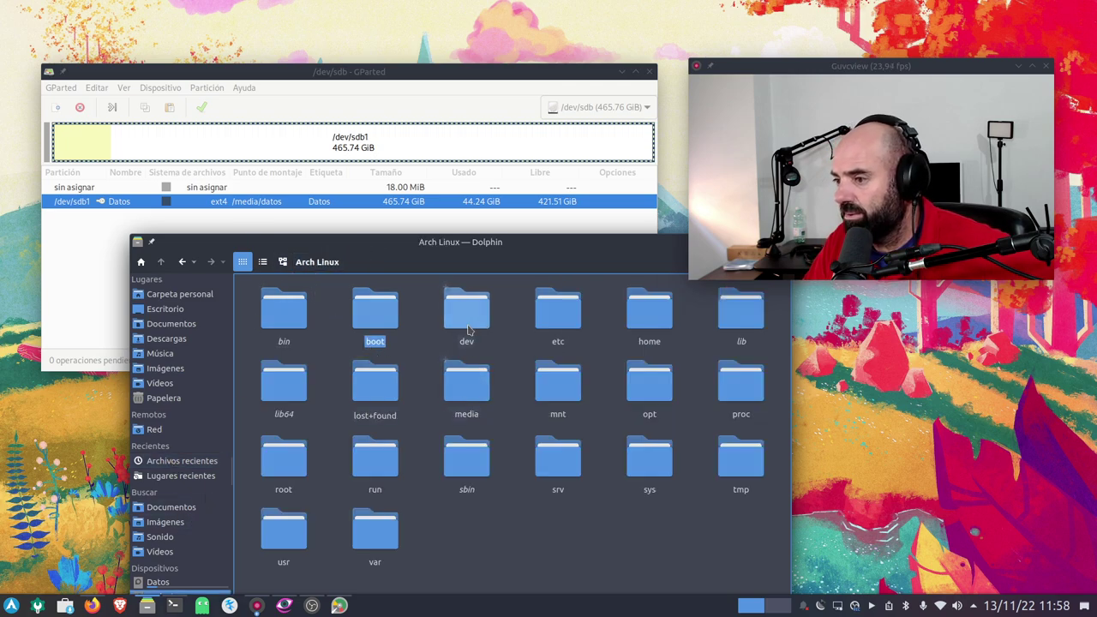
click(555, 311)
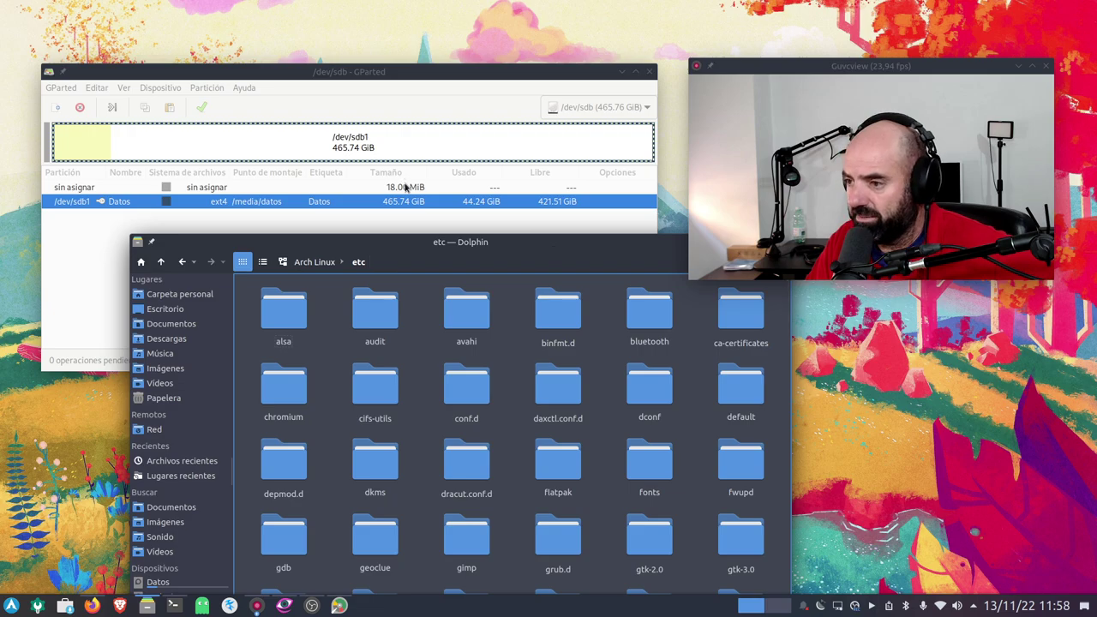
drag(522, 246, 426, 157)
Step: Find the fstab file in the etc folder of the Arch Linux drive and open it in Kate
scroll(433, 389, down, 10)
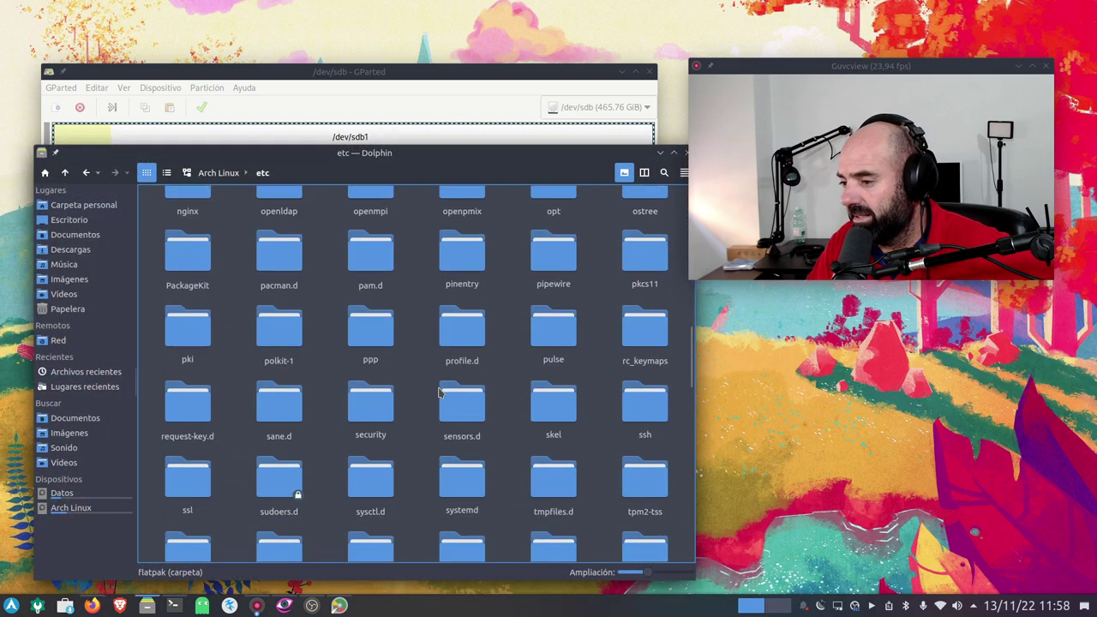
scroll(420, 386, down, 3)
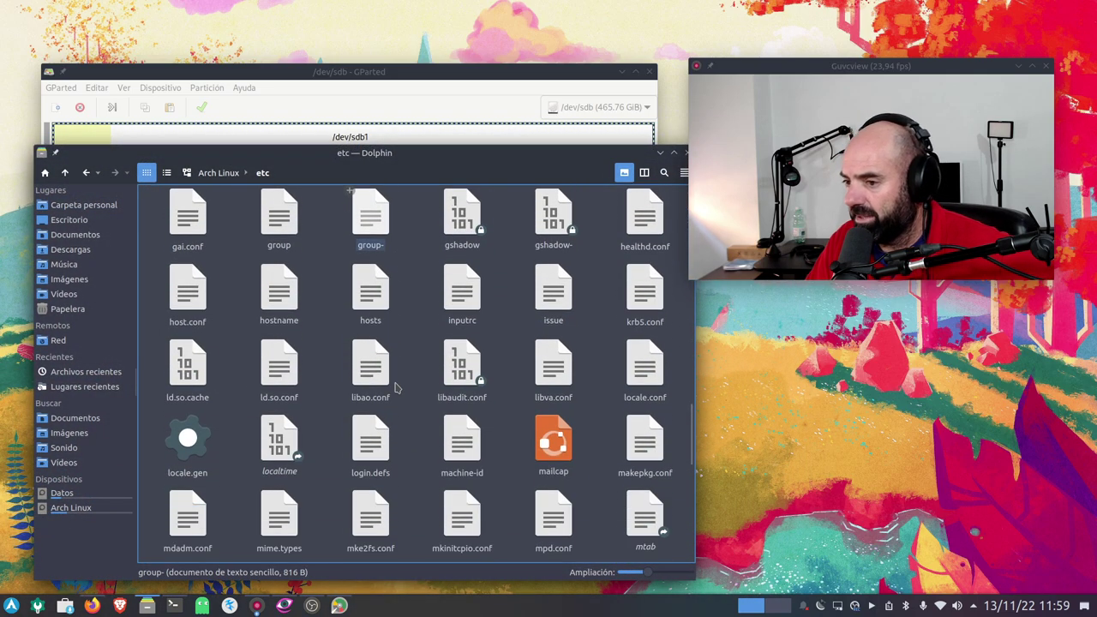
scroll(390, 381, up, 1)
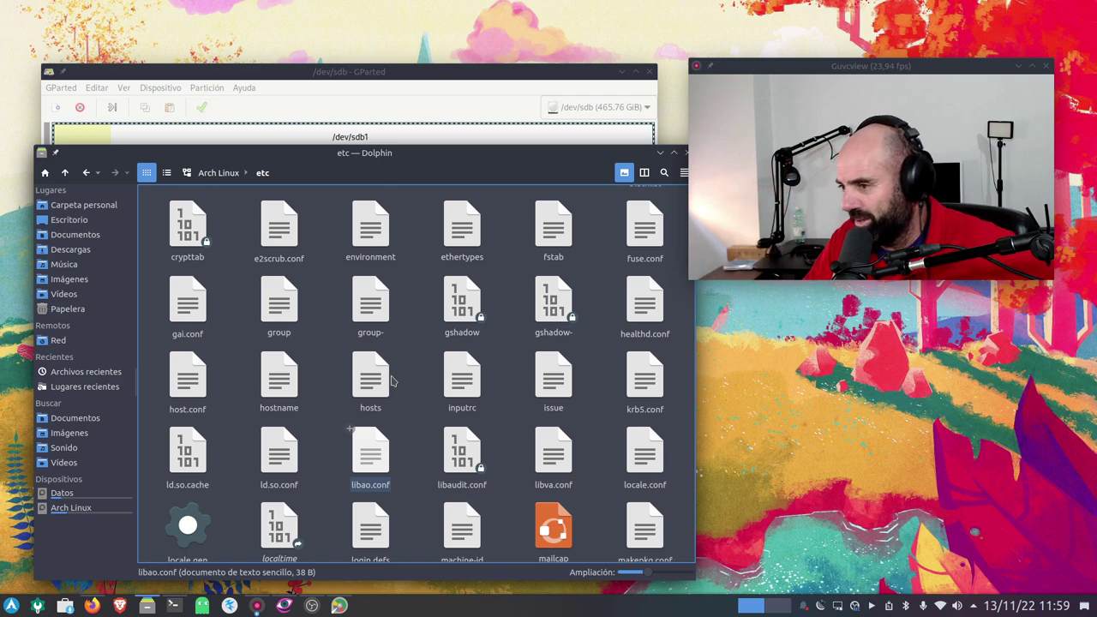
scroll(392, 380, down, 2)
click(381, 364)
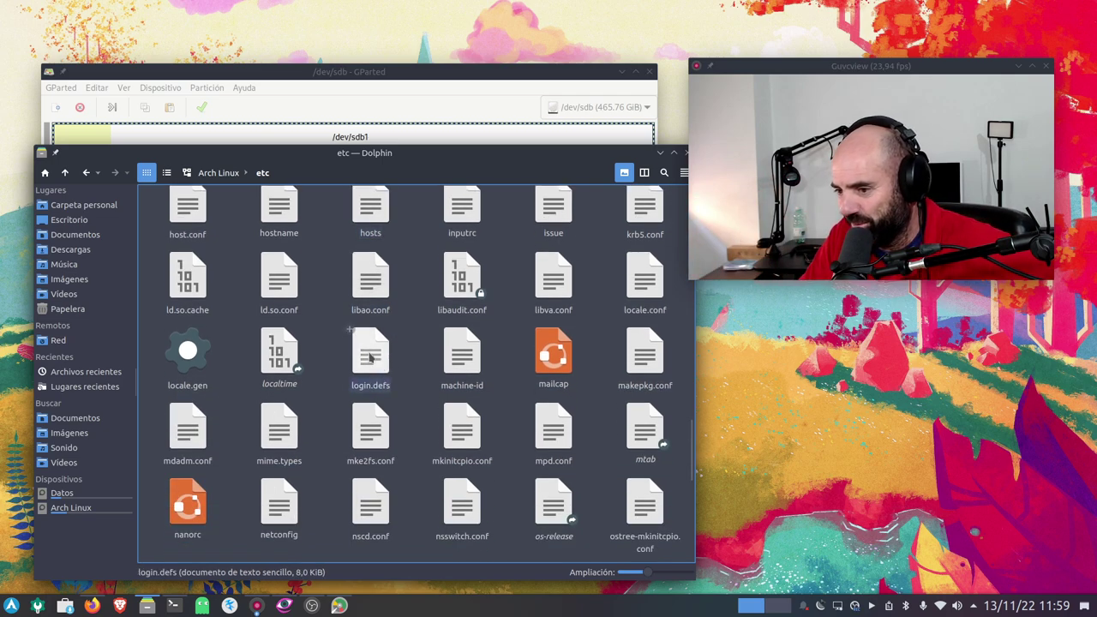
scroll(374, 351, up, 1)
scroll(374, 352, up, 4)
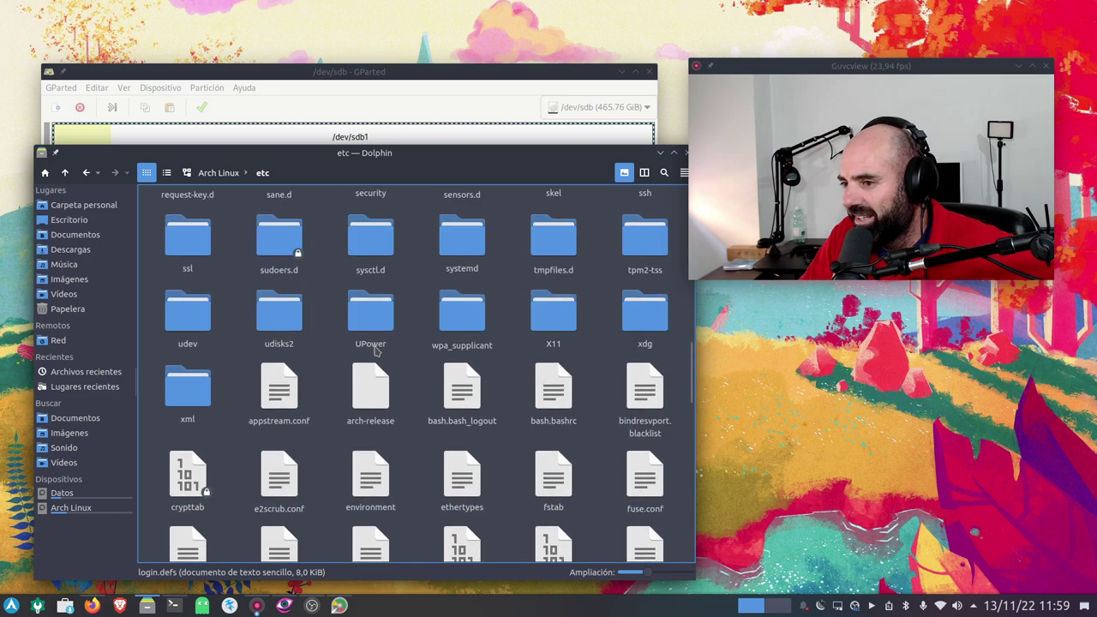
scroll(375, 351, down, 2)
scroll(375, 351, down, 1)
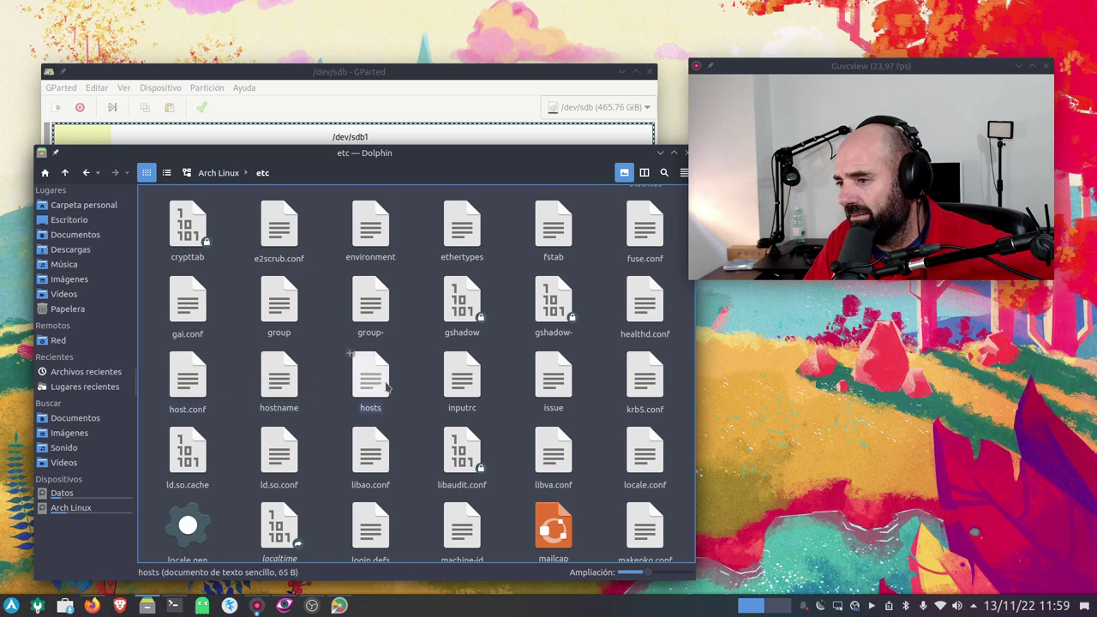
scroll(386, 388, up, 1)
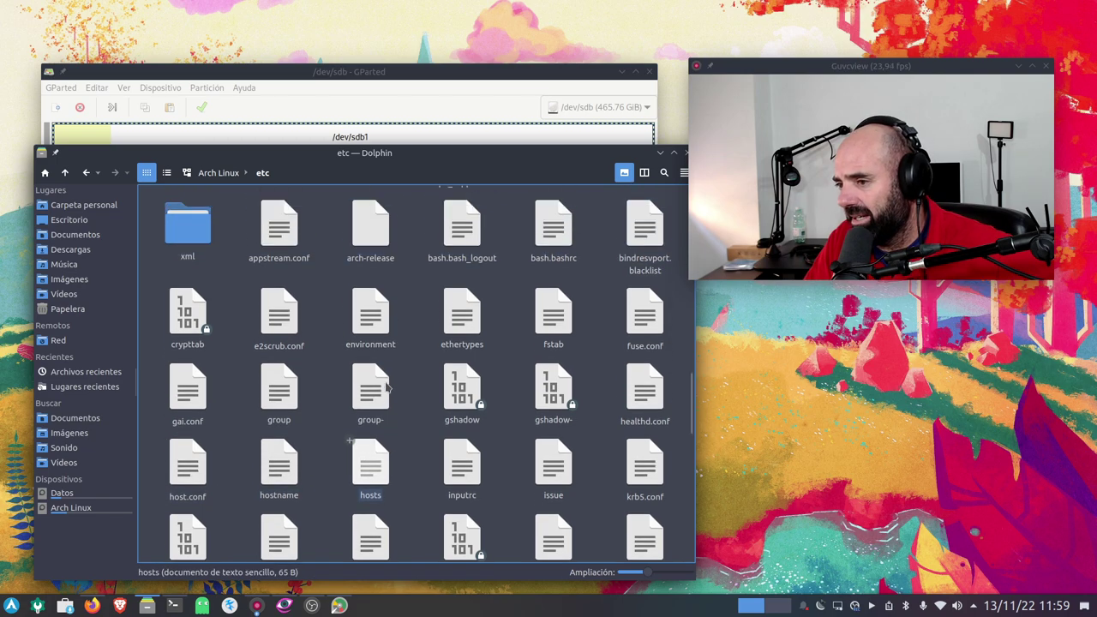
right_click(561, 320)
click(604, 316)
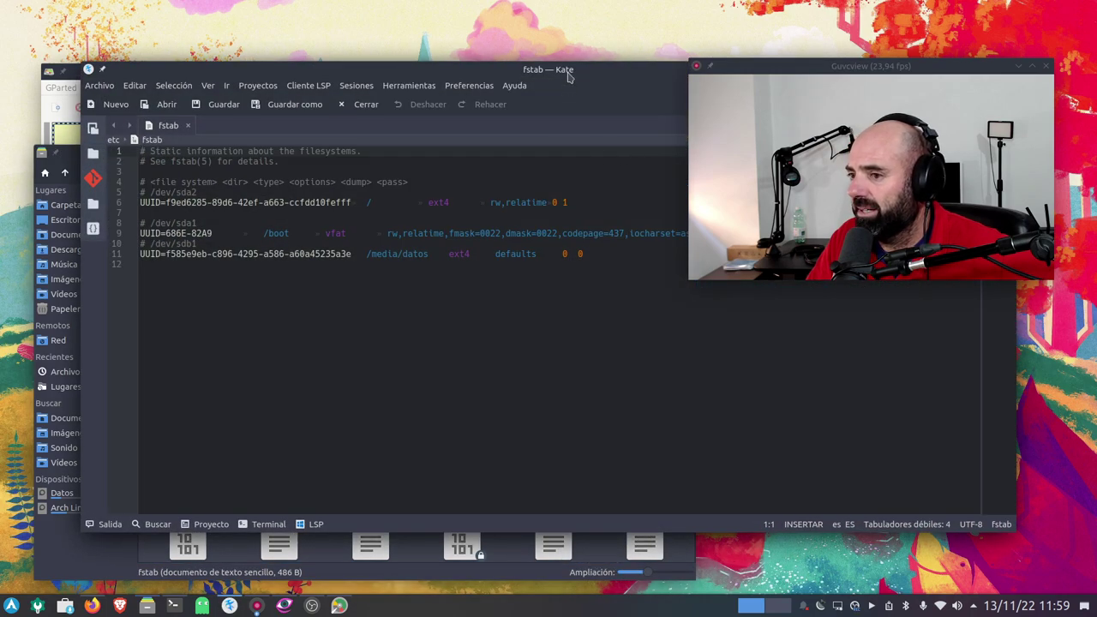
Step: Reposition the fstab window over GParted's partition list, leaving its disk bar visible, and highlight the /dev/sda2 and /dev/sda1 entries in turn
drag(568, 77, 522, 398)
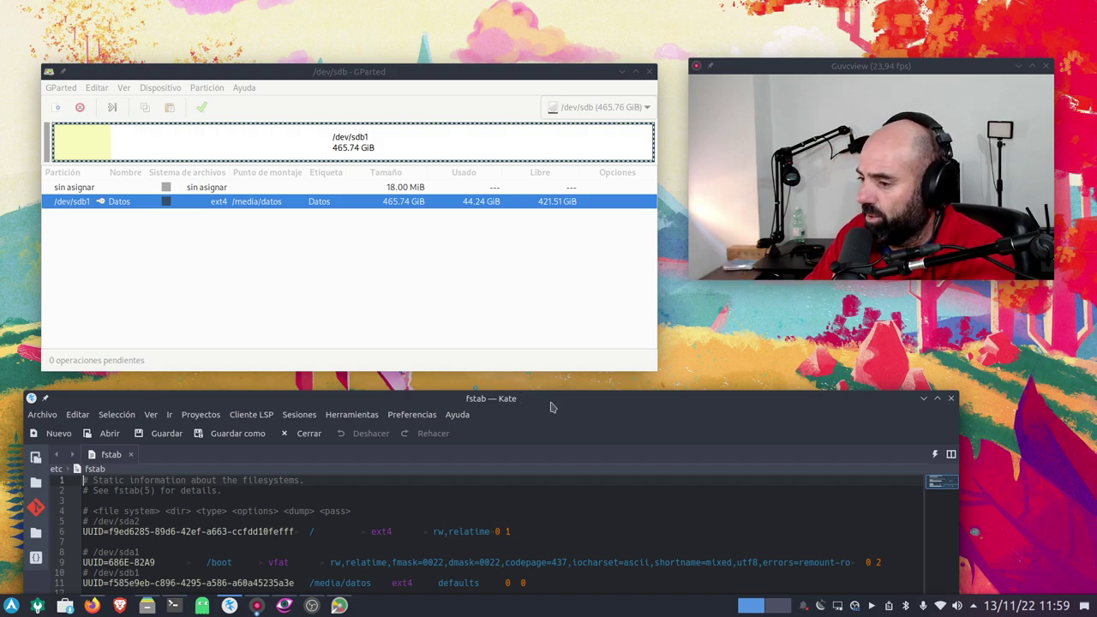
drag(563, 404, 585, 199)
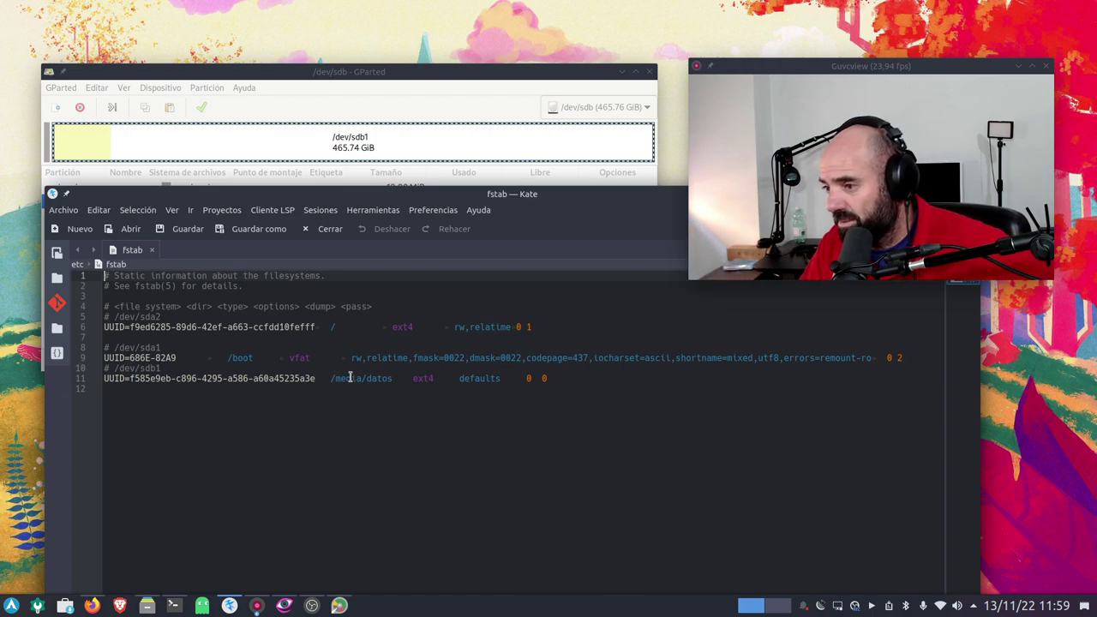
drag(538, 328, 93, 306)
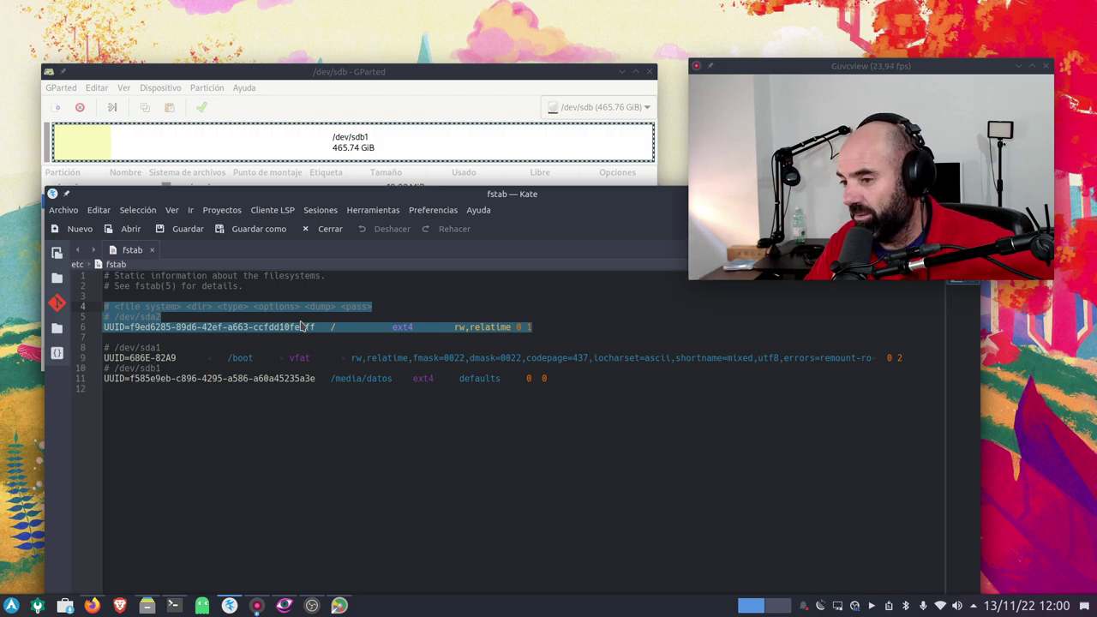
click(137, 317)
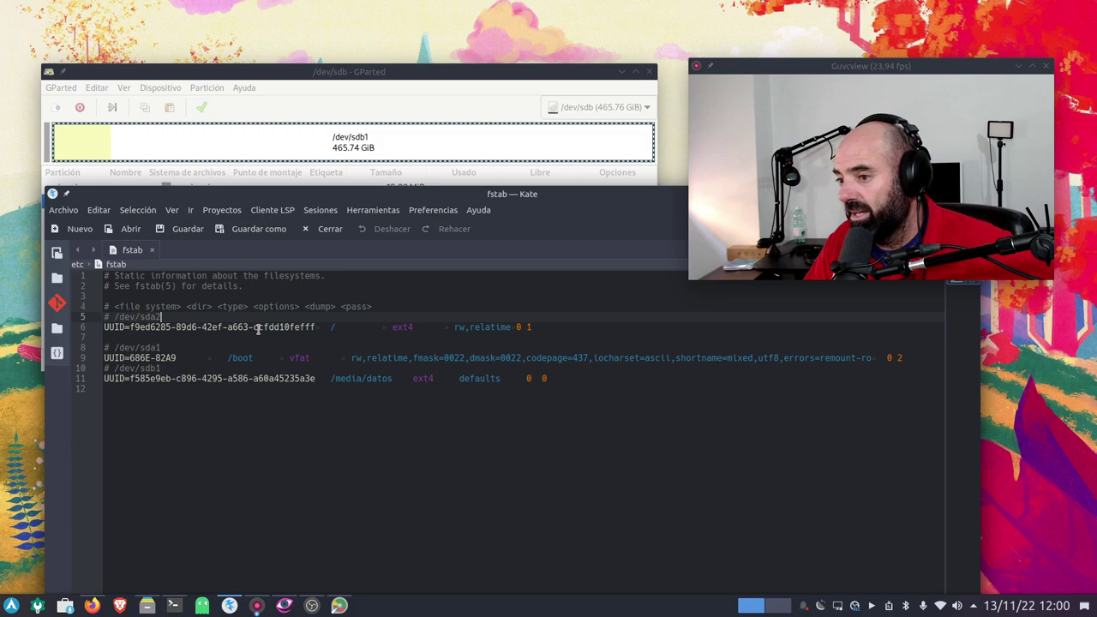
drag(531, 327, 96, 319)
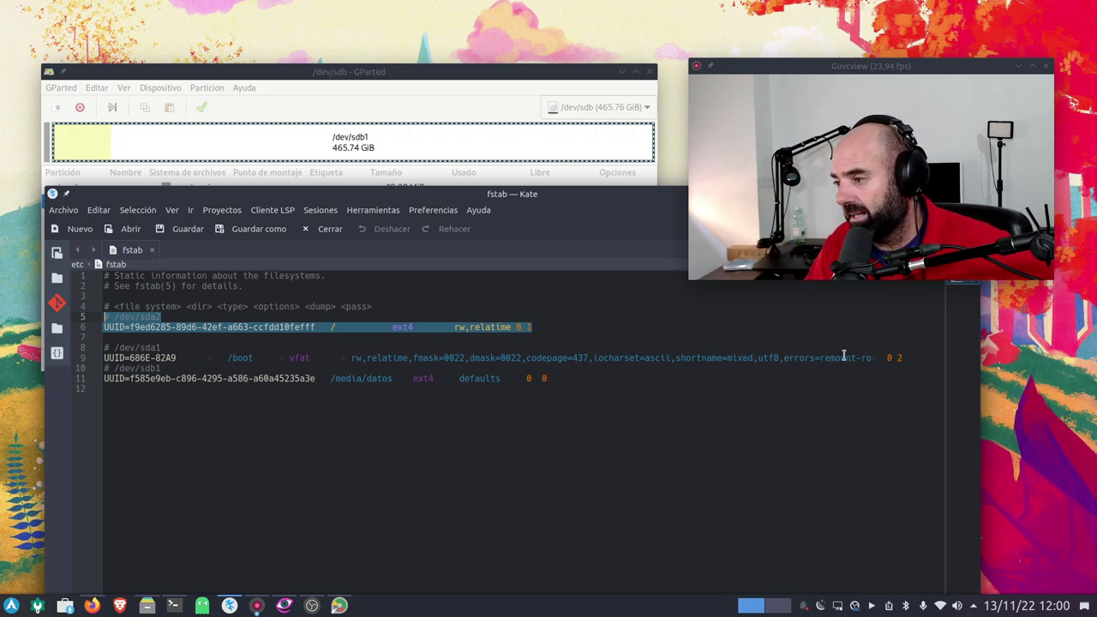
drag(921, 359, 104, 349)
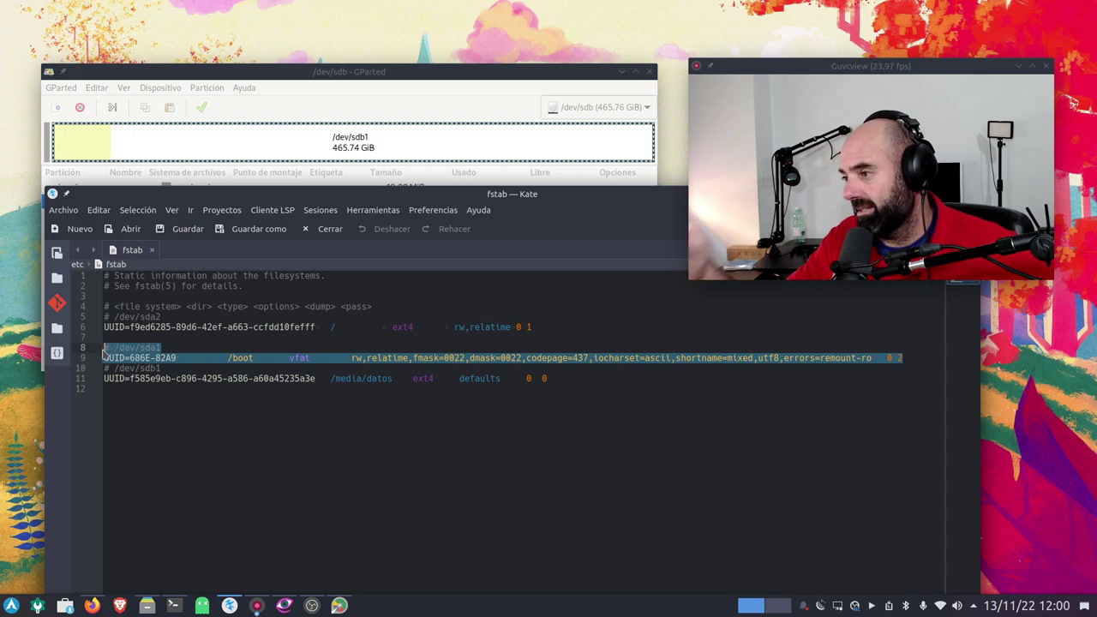